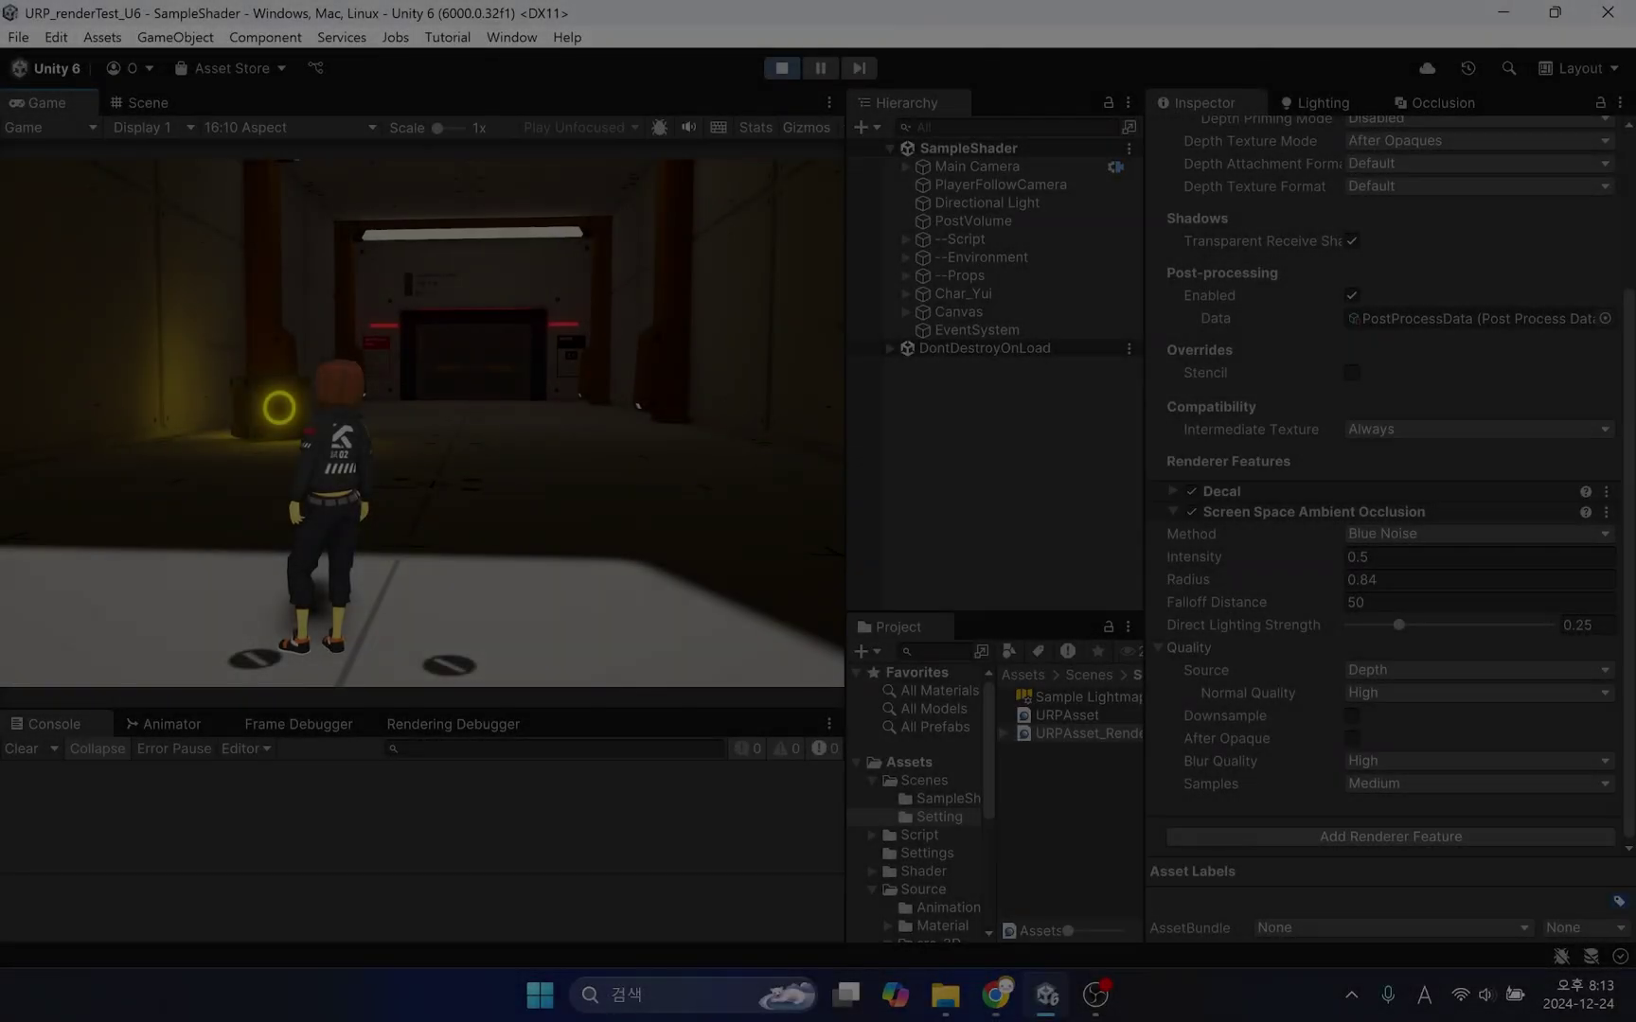
Step: Walk the character to the glowing C02a crate and examine the yellow light it casts on its surroundings
{"action": "key", "text": "w"}
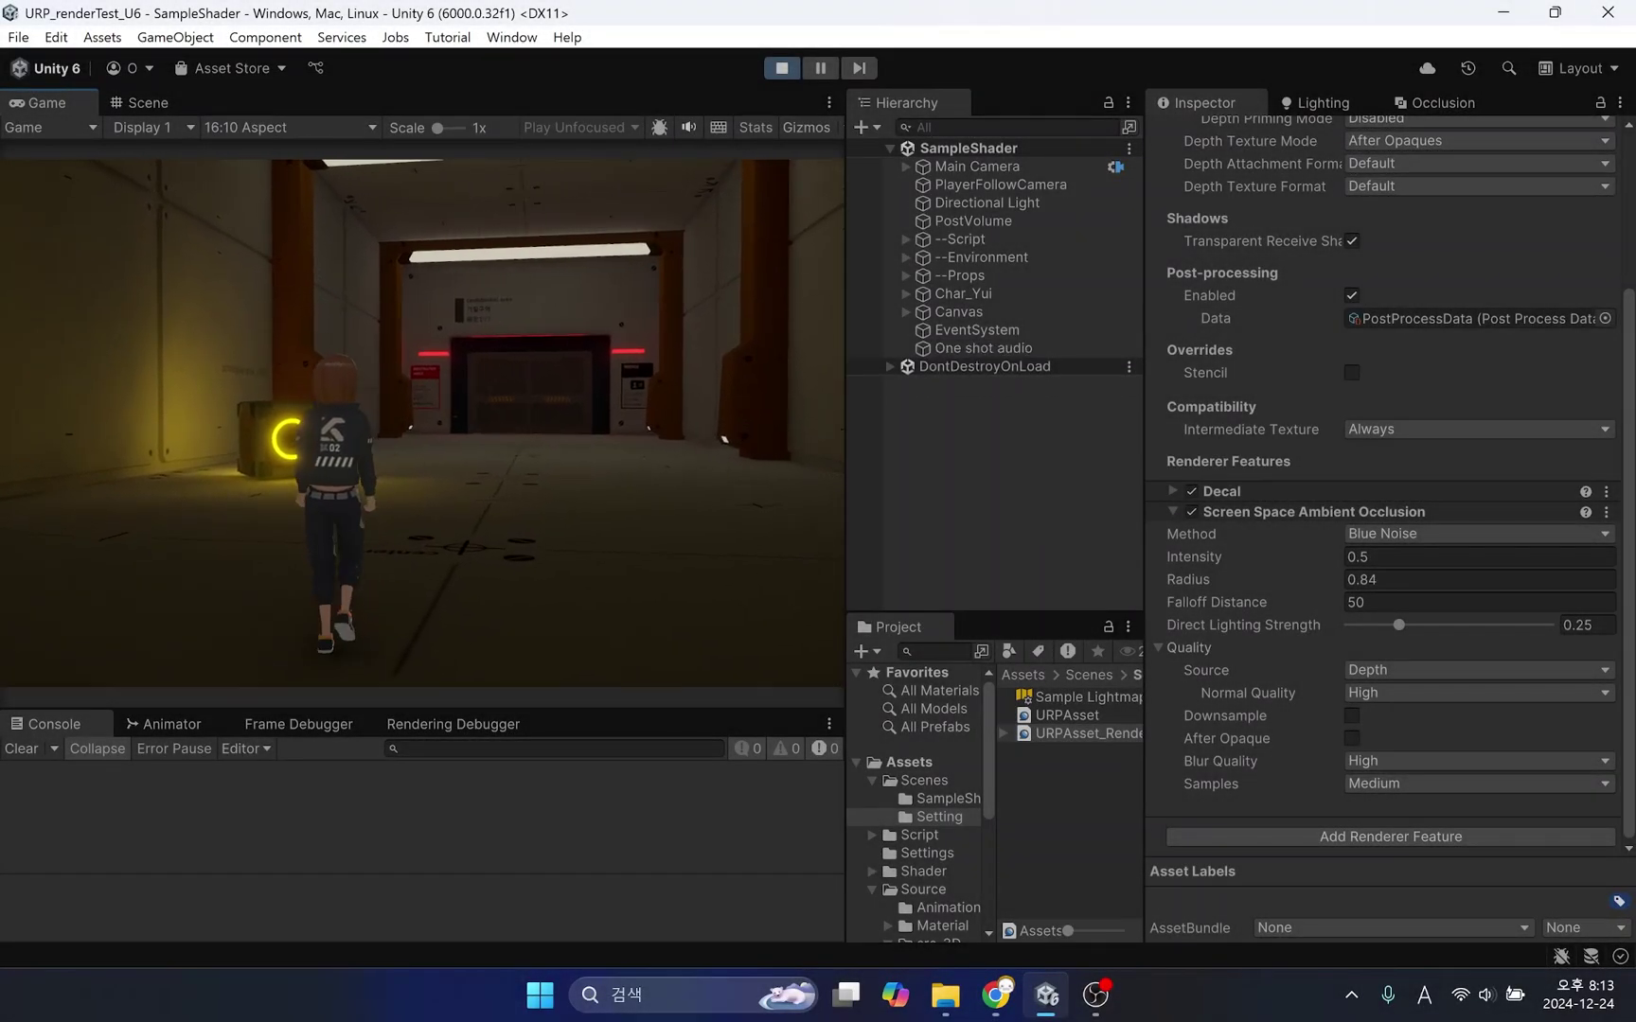
{"action": "key", "text": "w"}
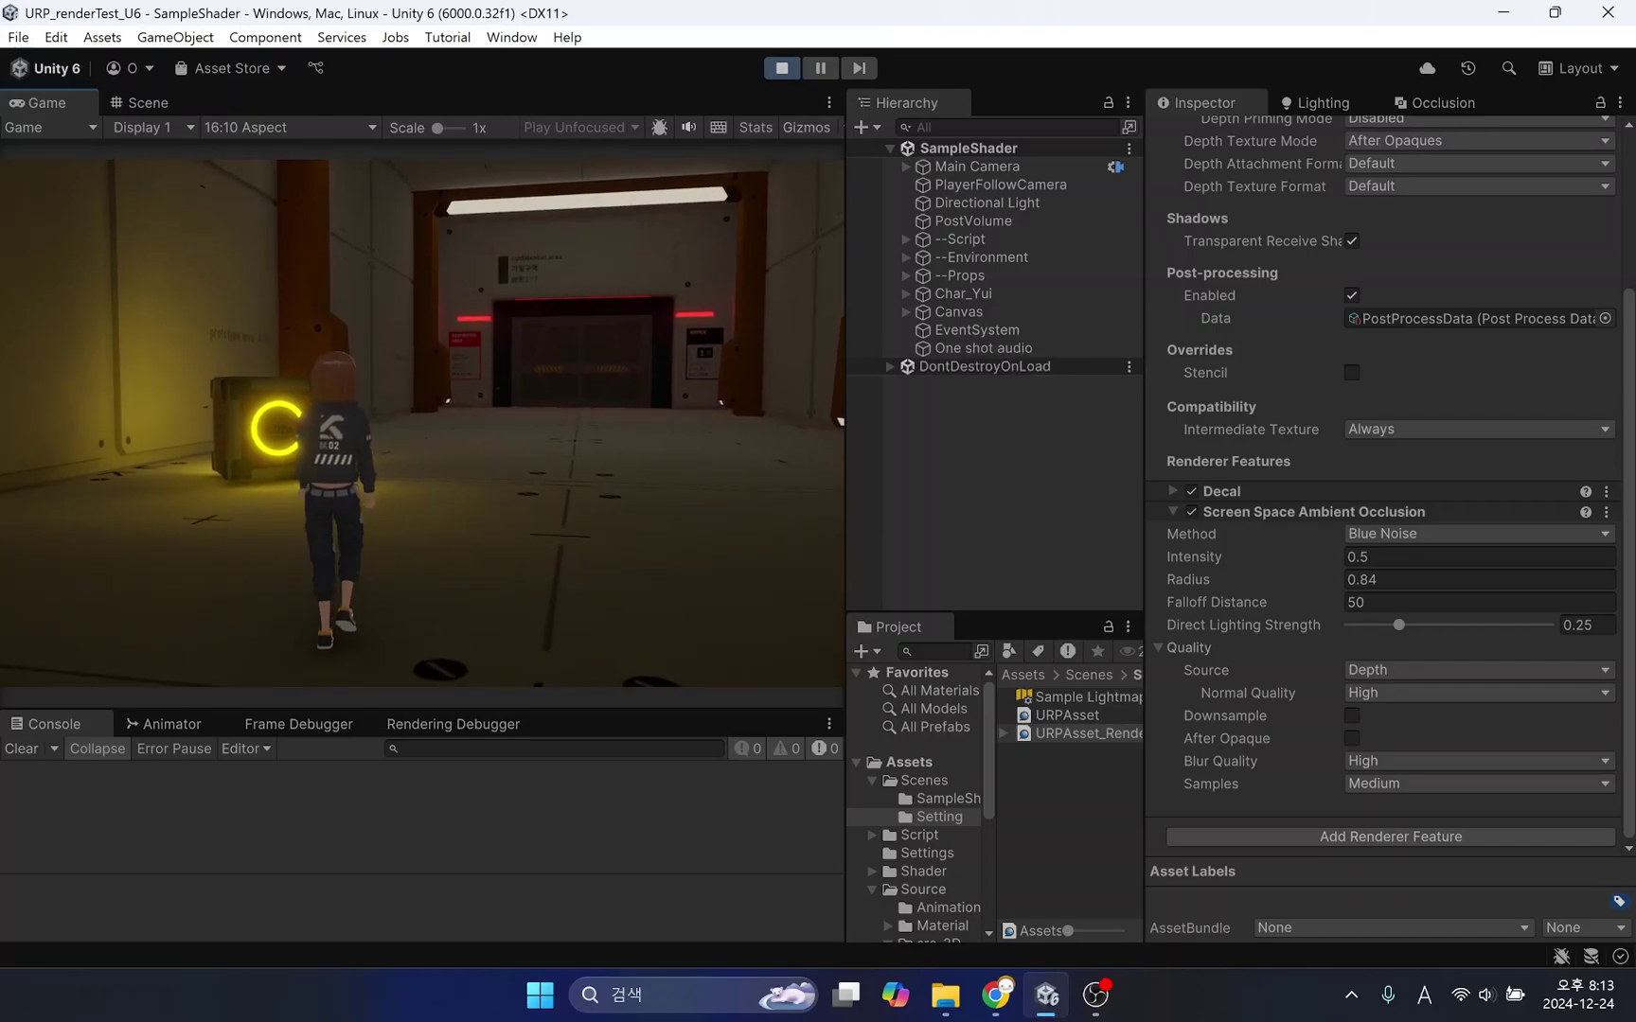
{"action": "key", "text": "w"}
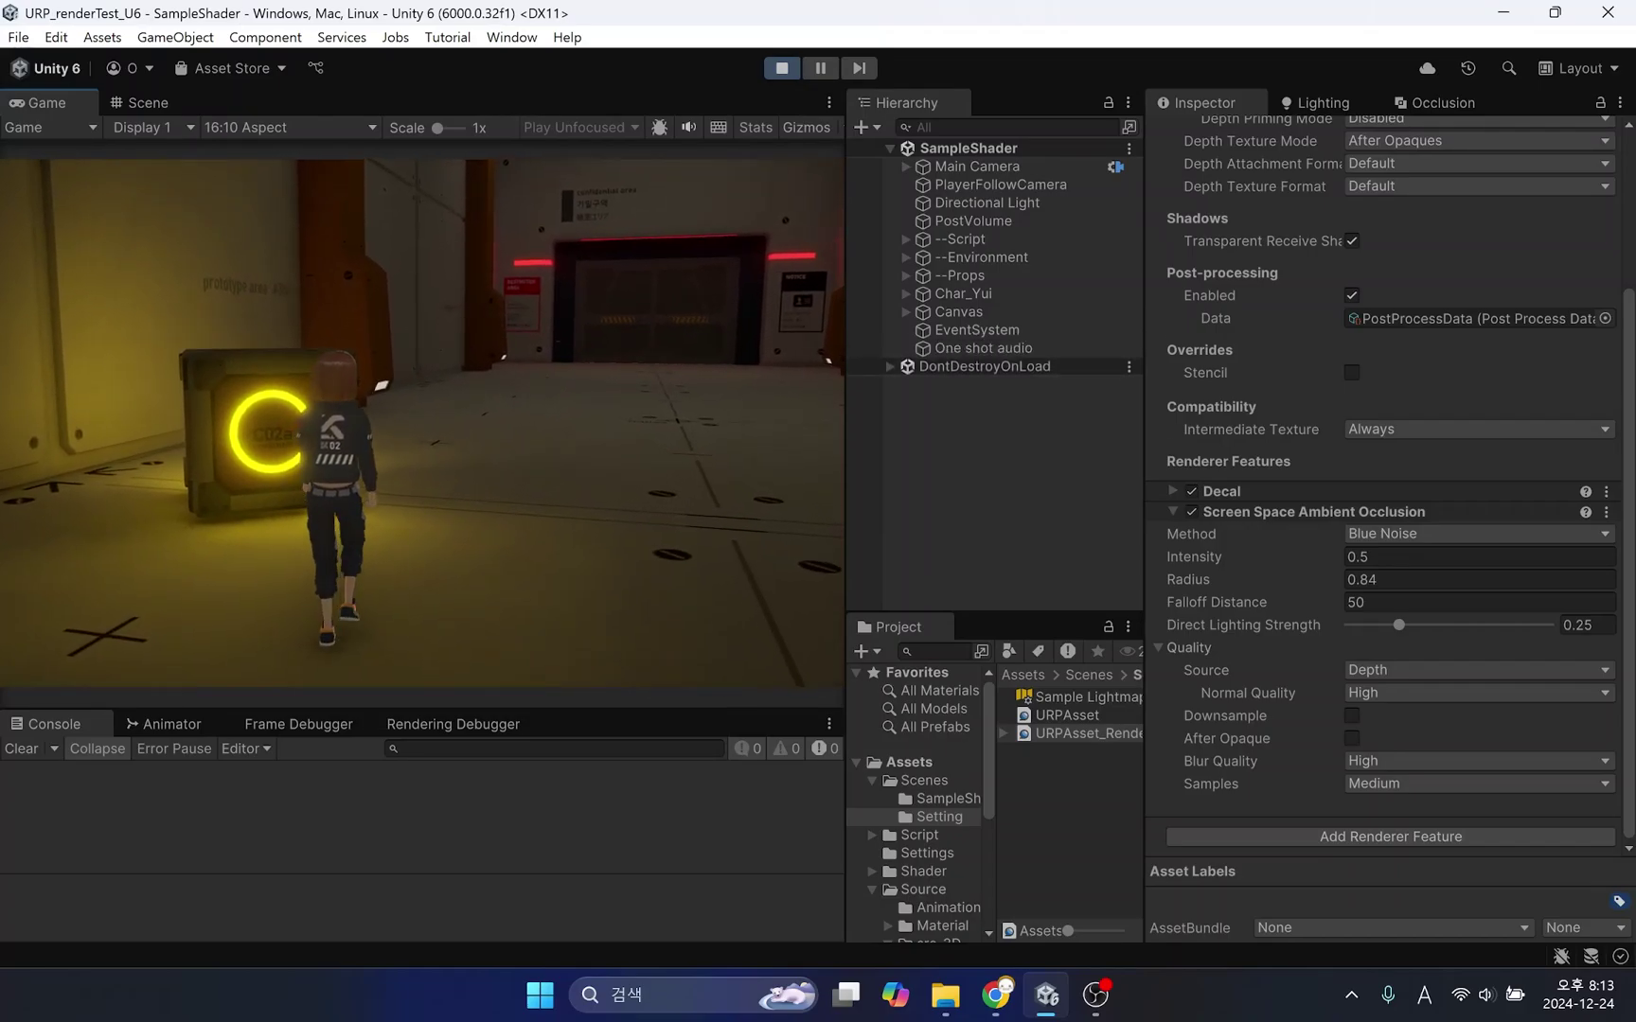
{"action": "key", "text": "w"}
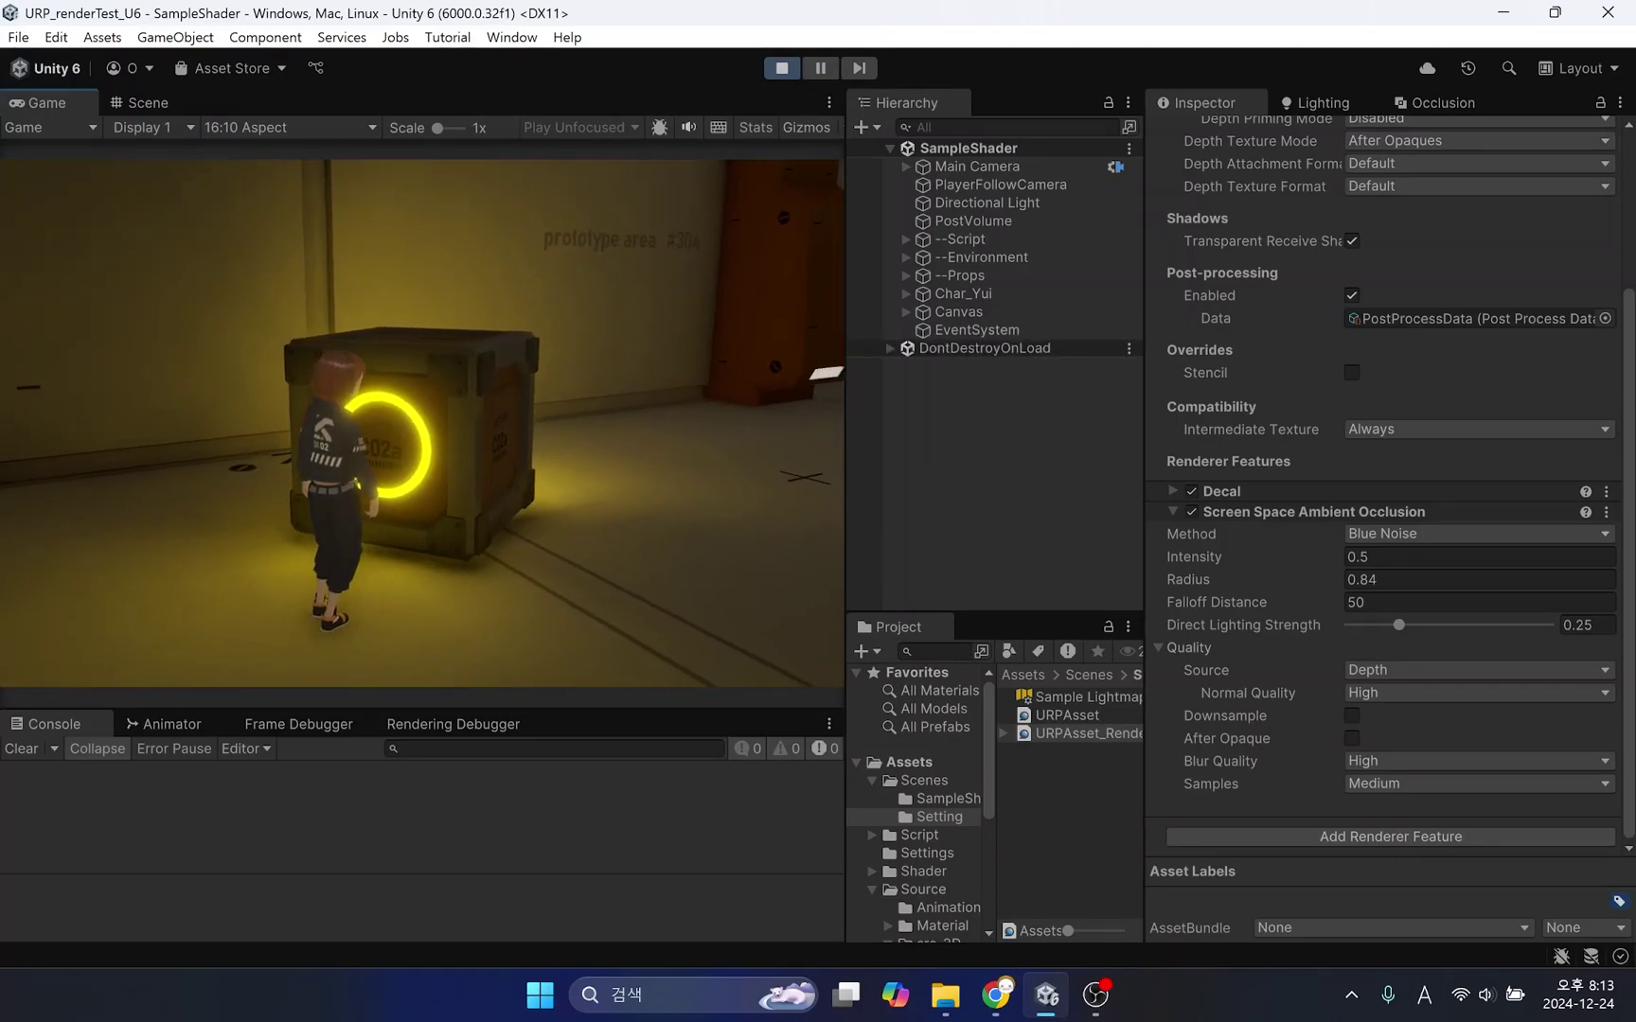
{"action": "key", "text": "a"}
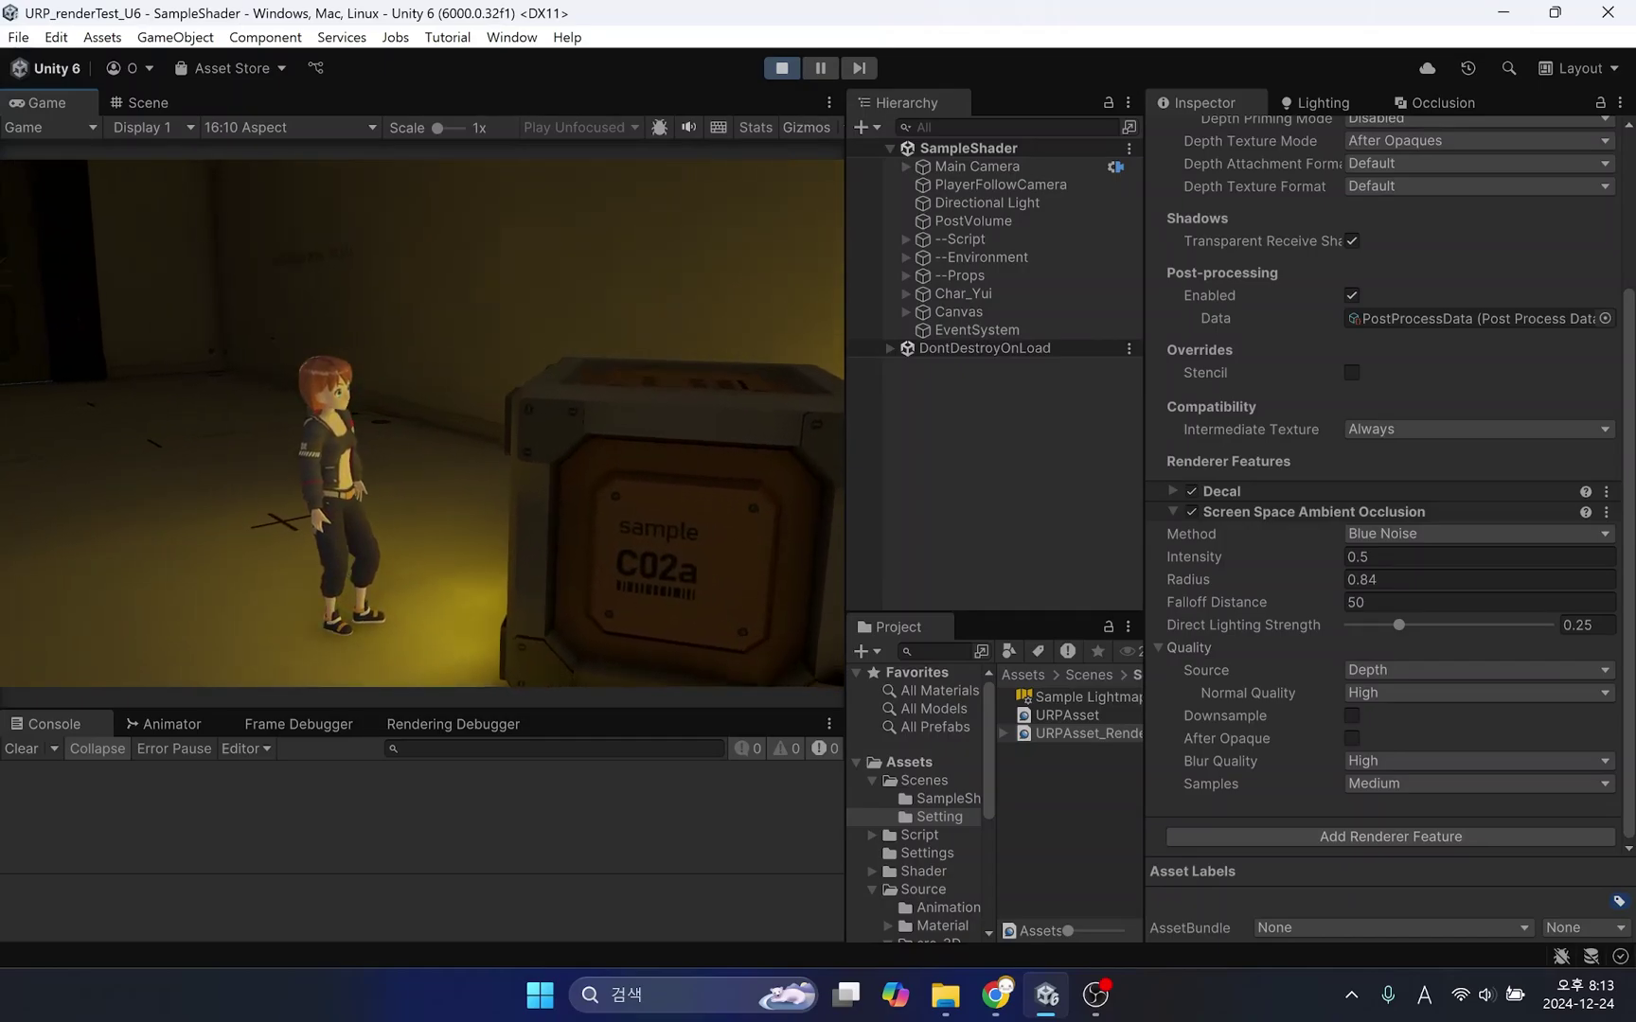
{"action": "key", "text": "w"}
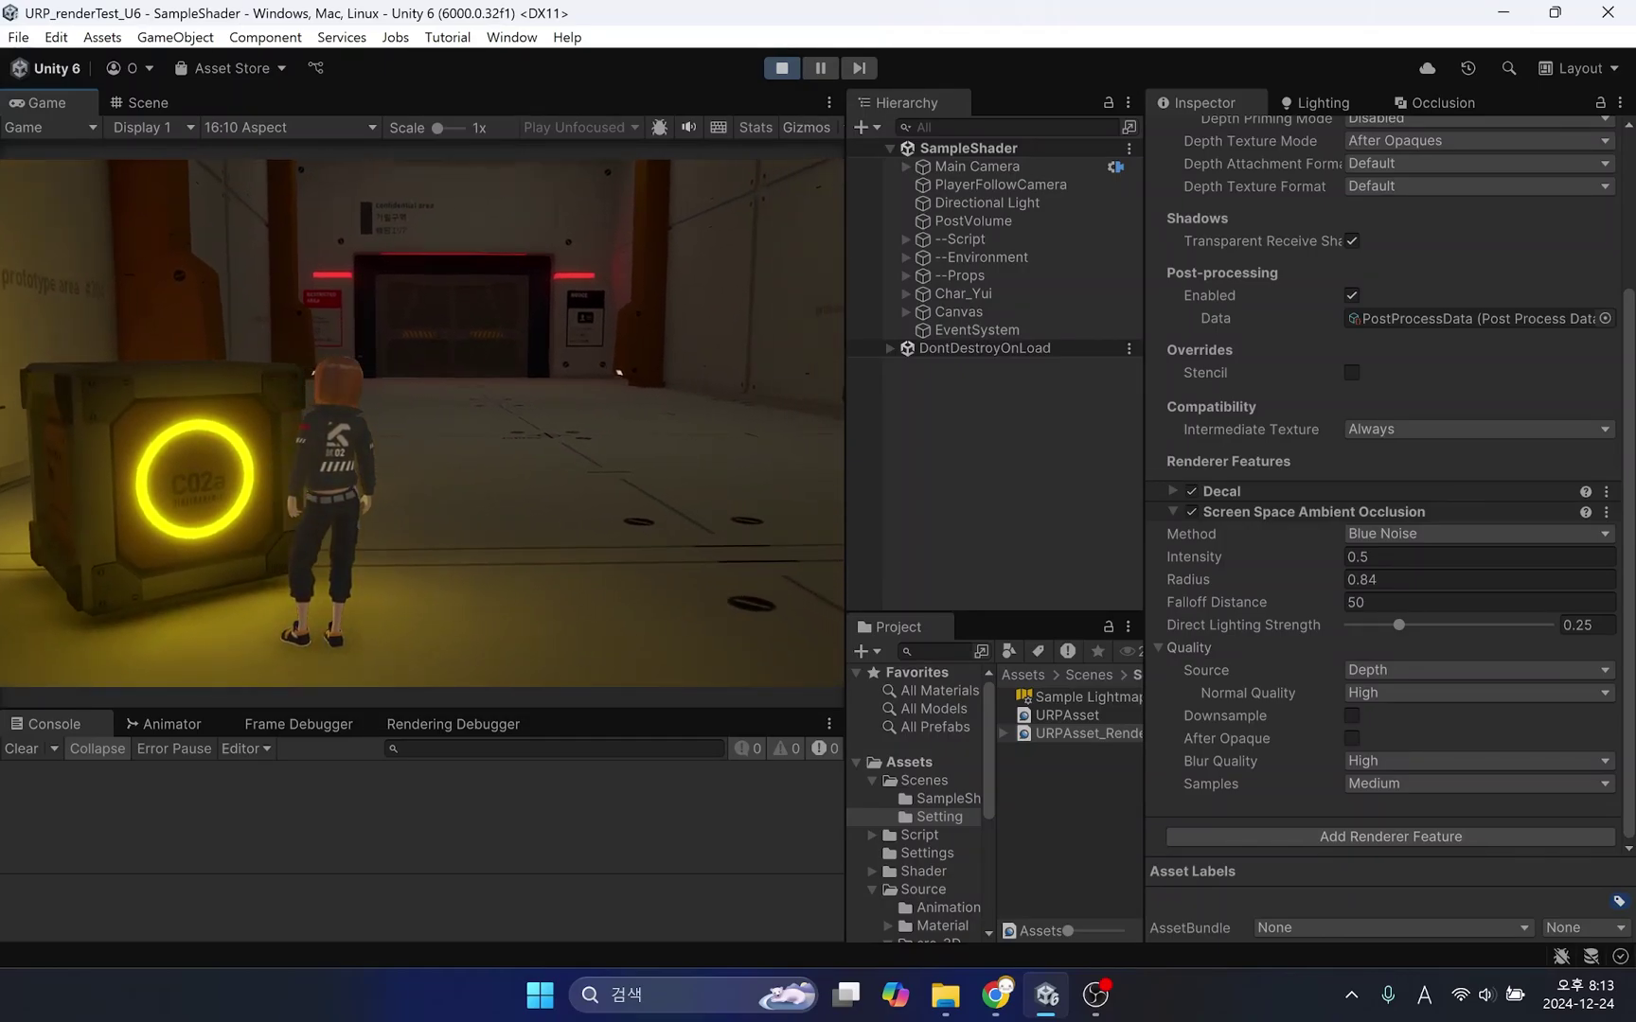
Step: Walk the character down the corridor to the confidential area door and examine the red lighting around the restricted area sign
{"action": "key", "text": "d"}
{"action": "key", "text": "w"}
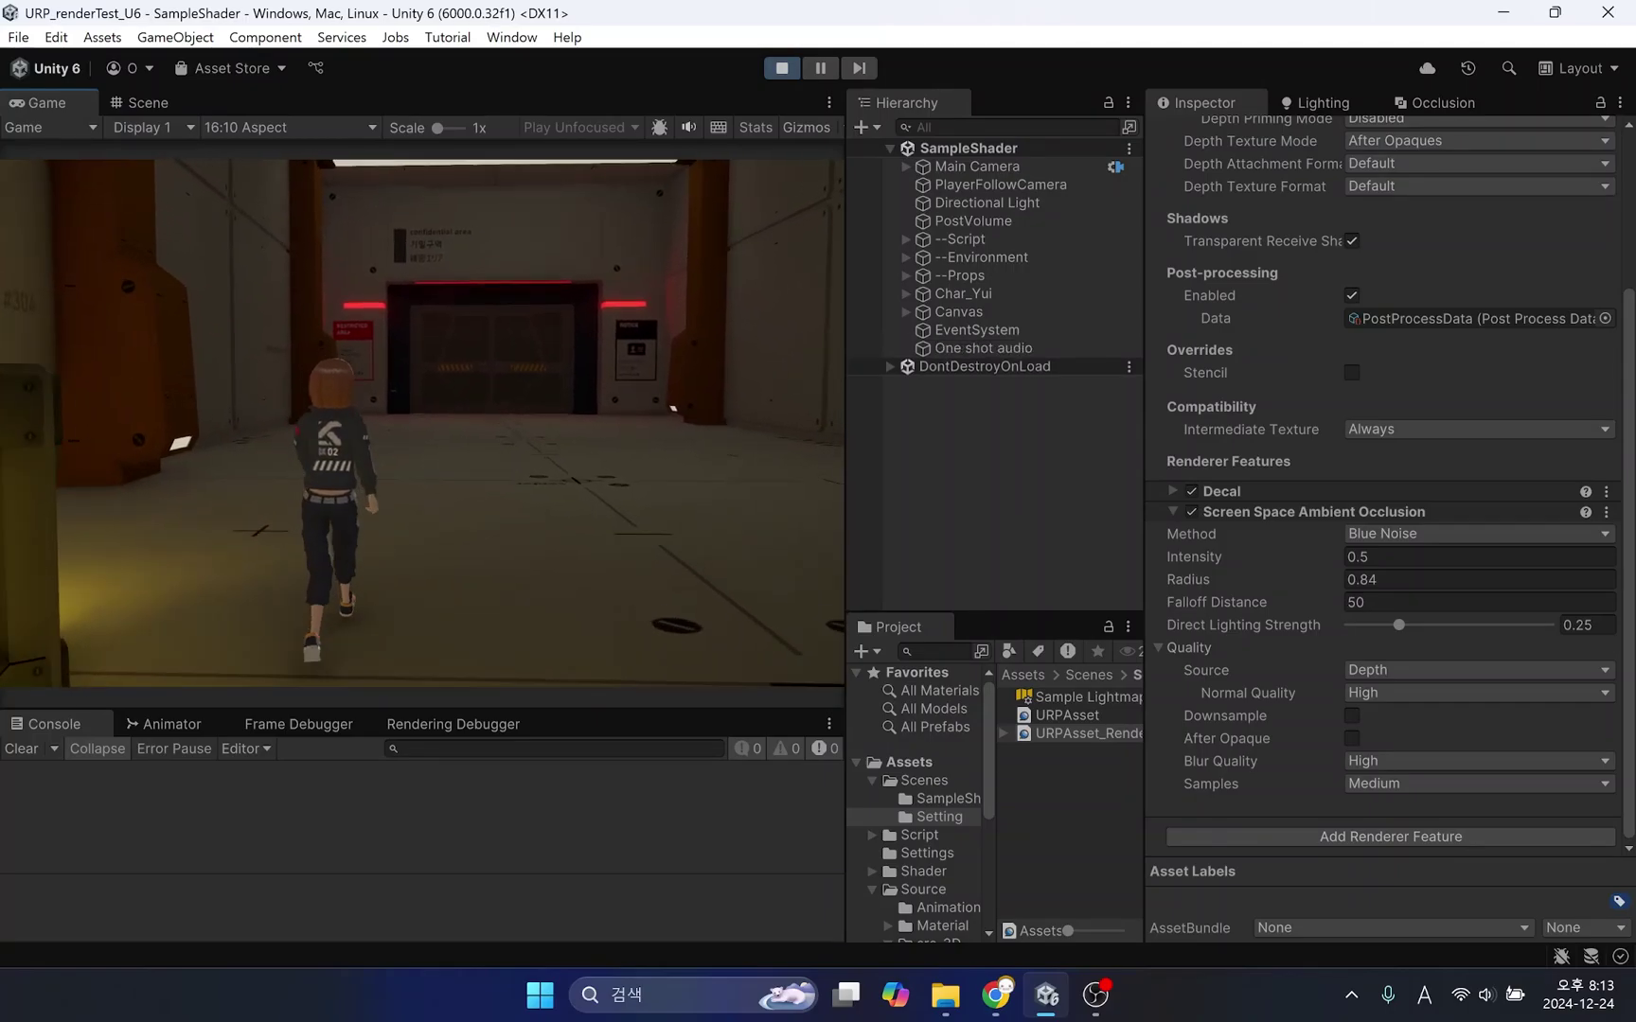
{"action": "key", "text": "w"}
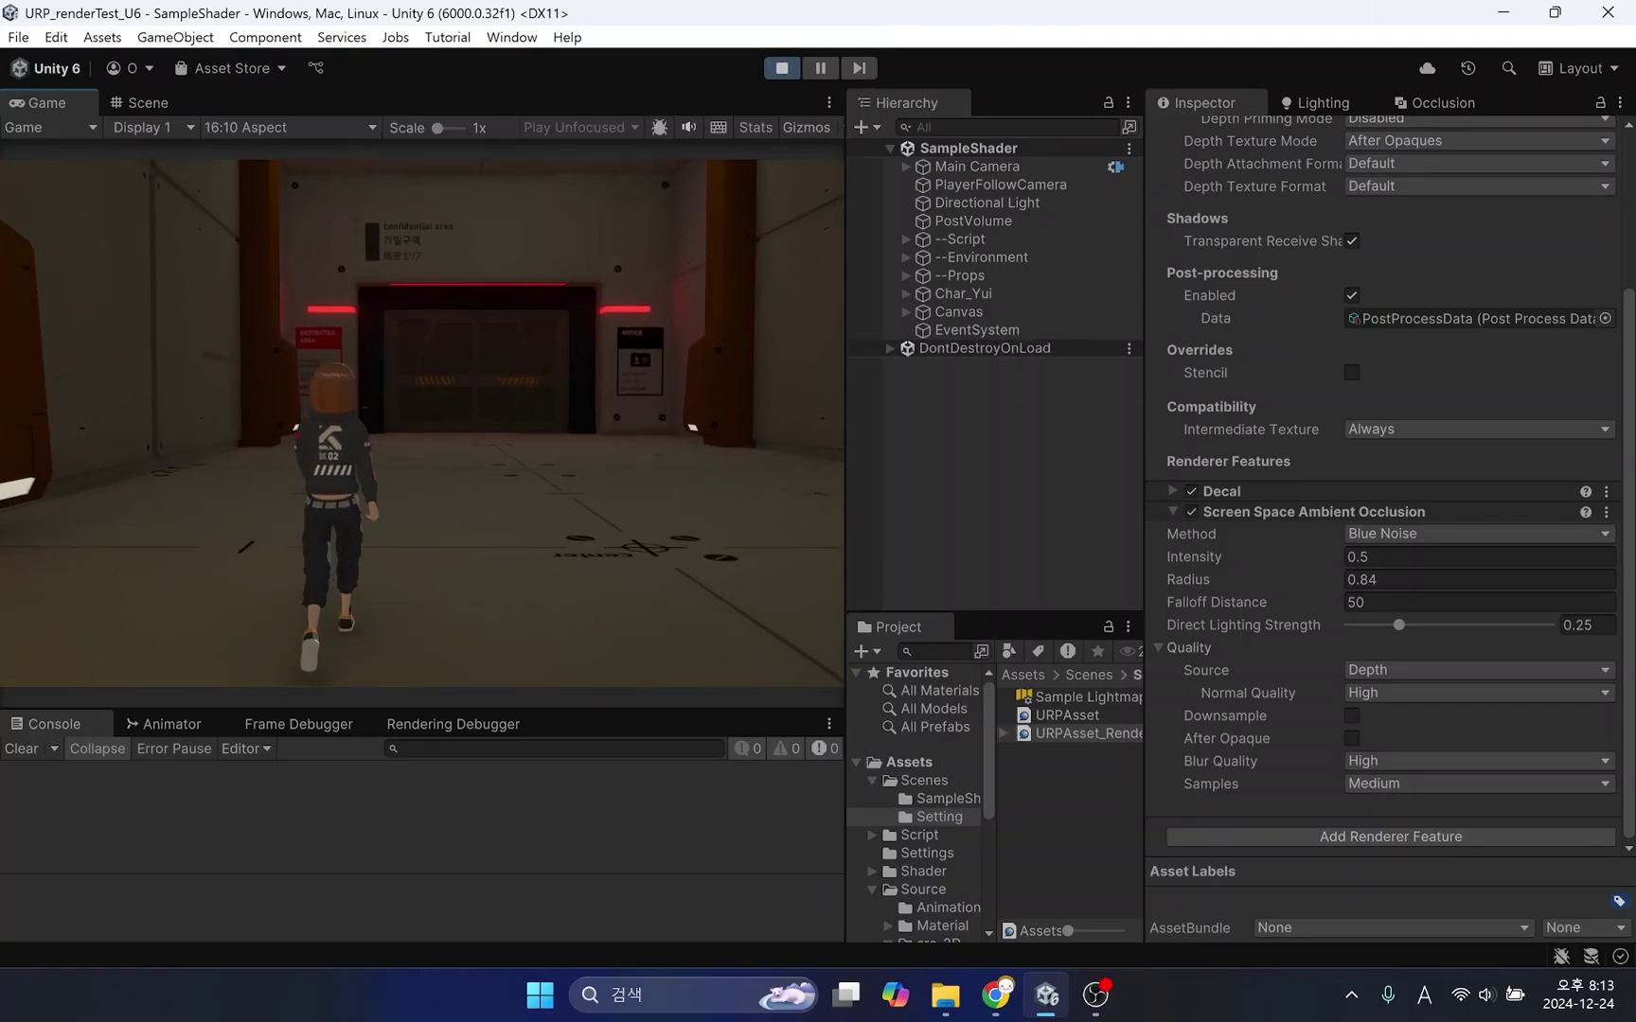
{"action": "key", "text": "w"}
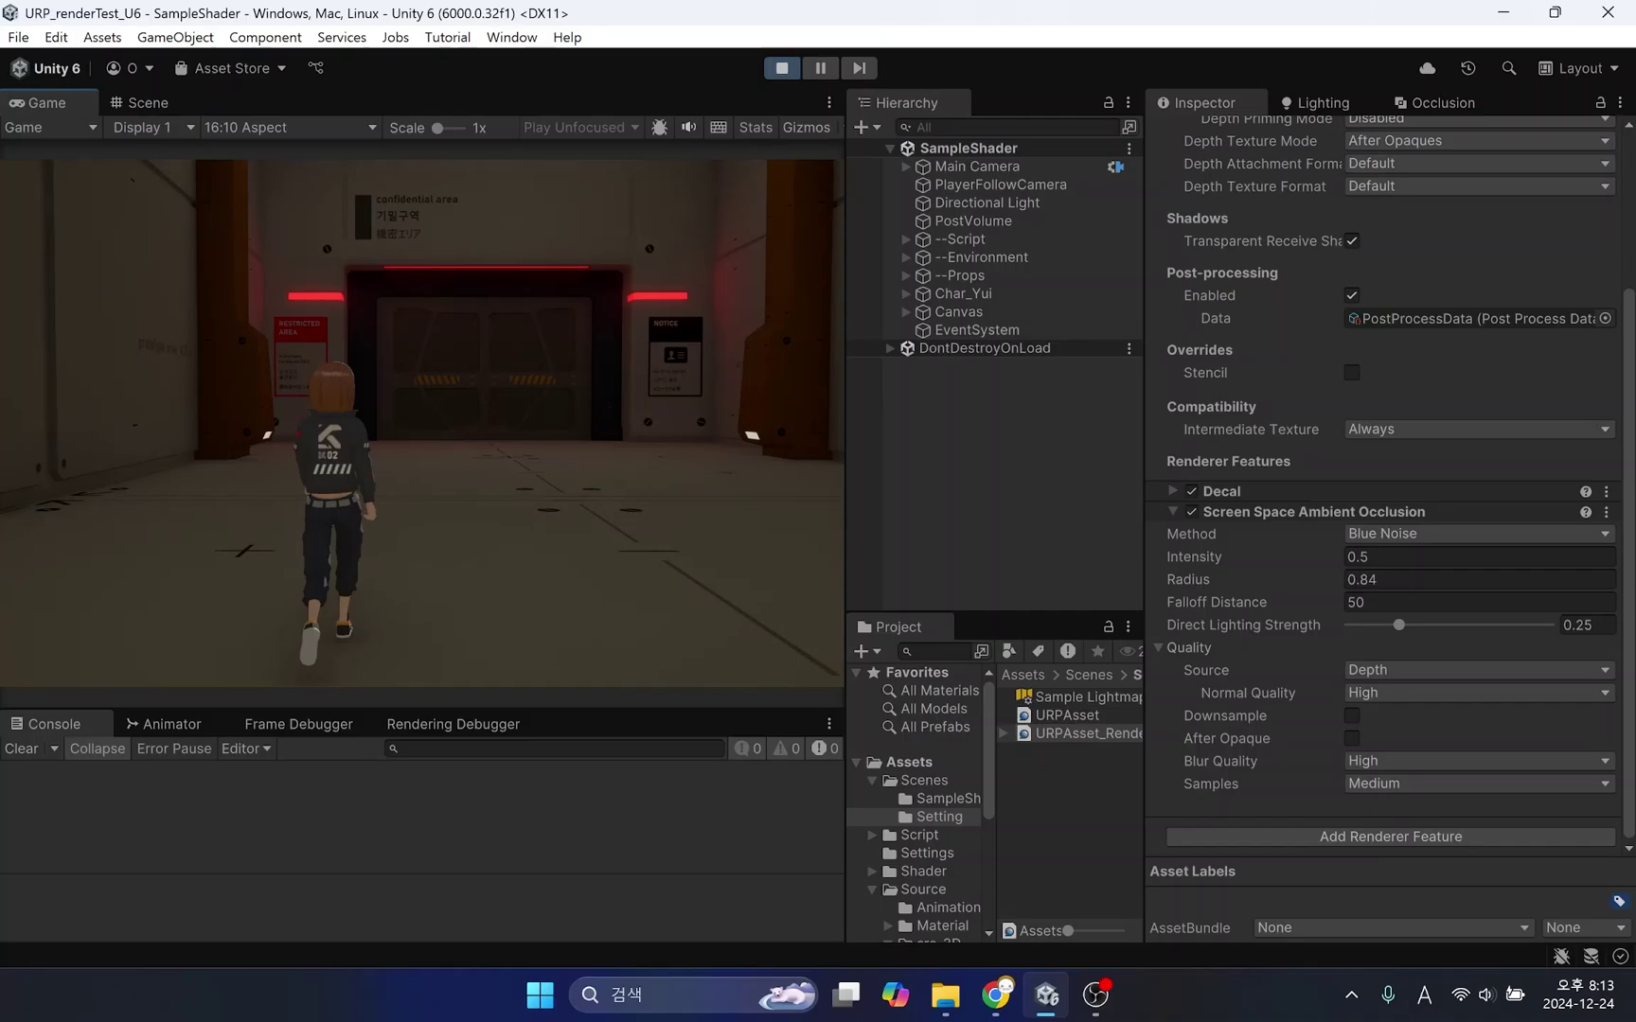
{"action": "key", "text": "w"}
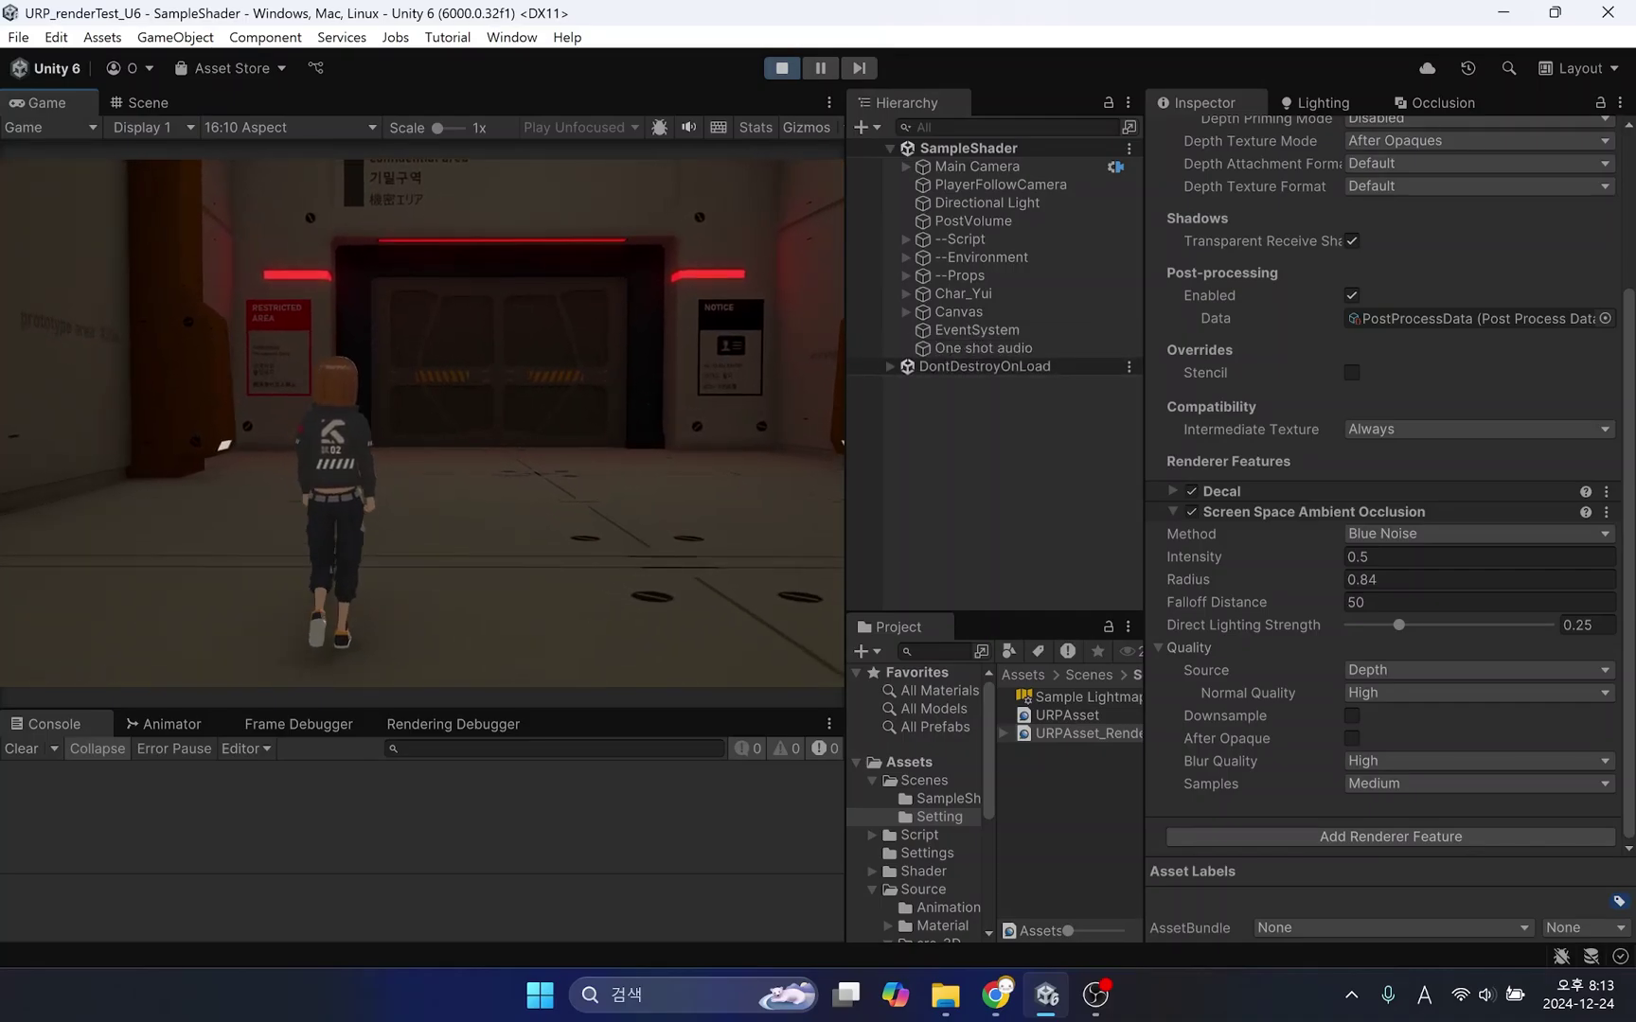
{"action": "key", "text": "w"}
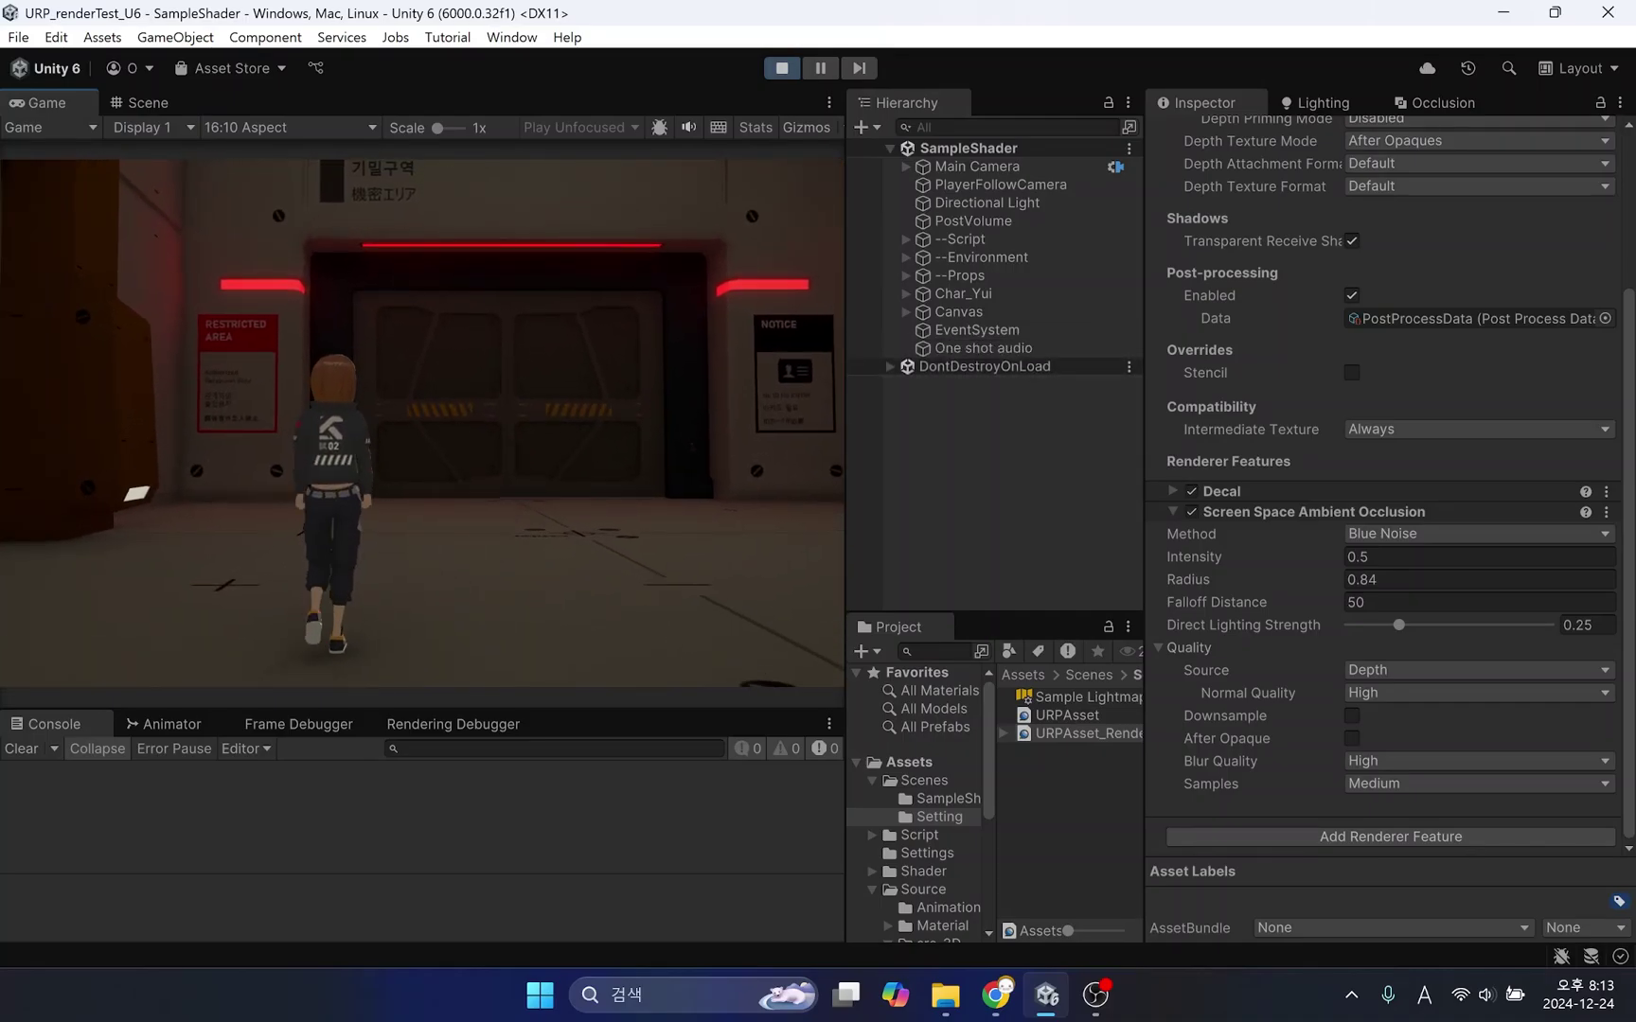
{"action": "key", "text": "w"}
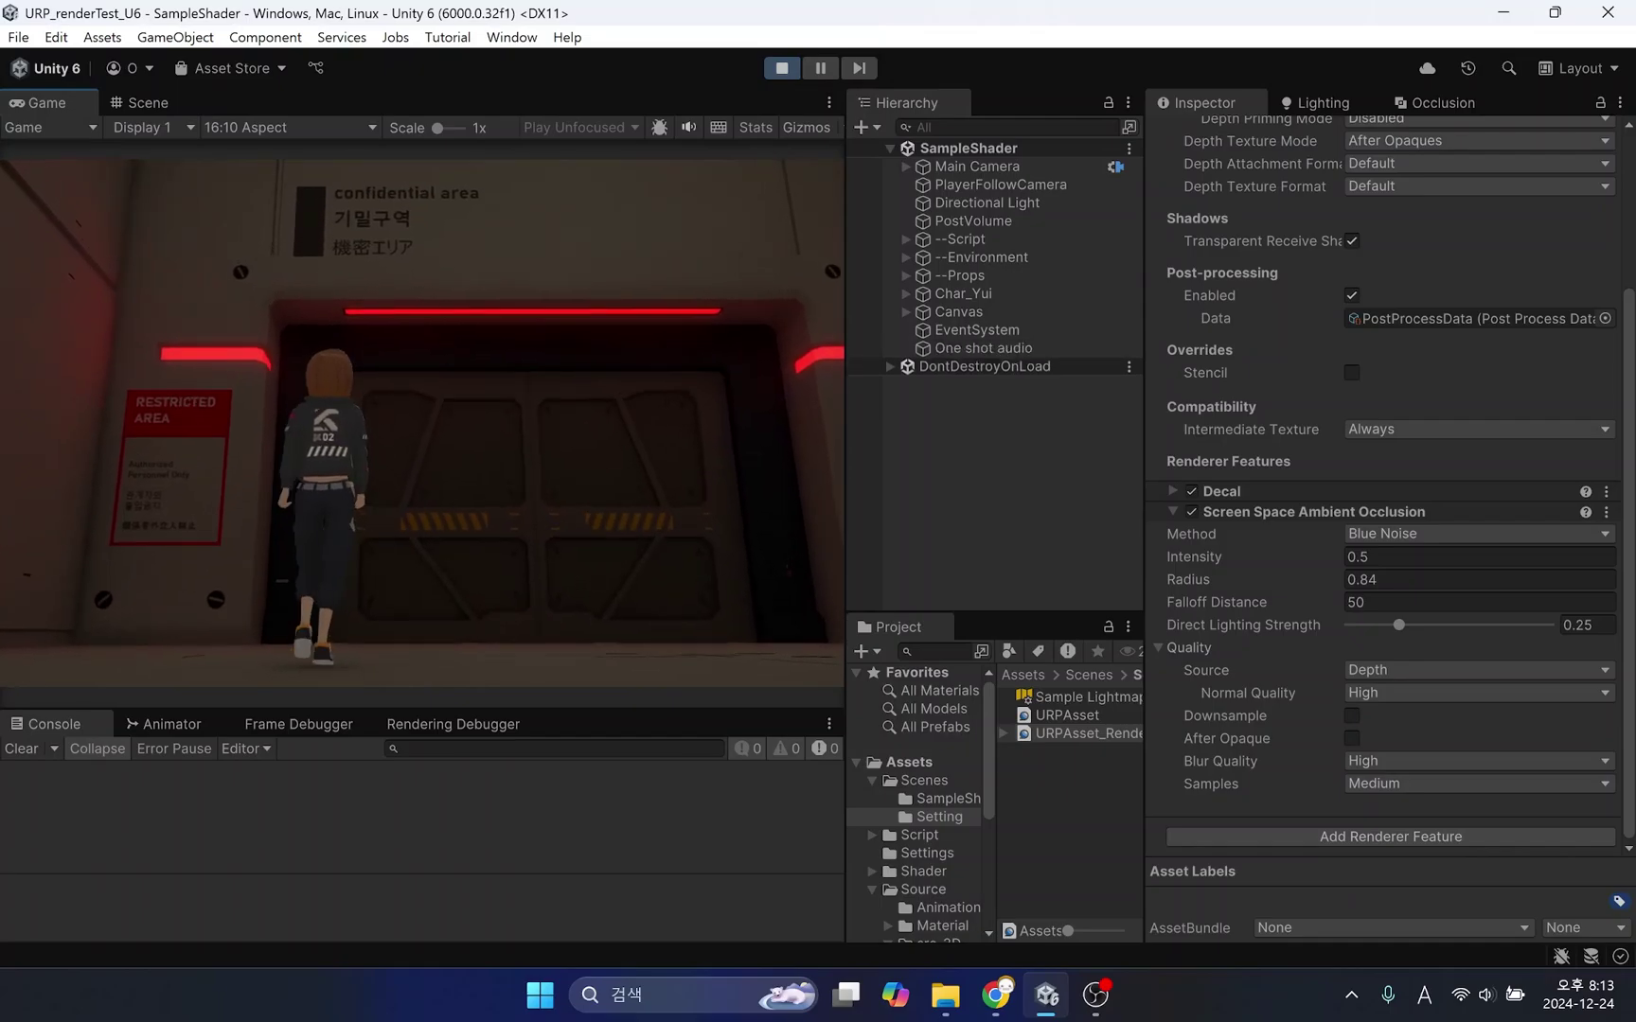
{"action": "key", "text": "w"}
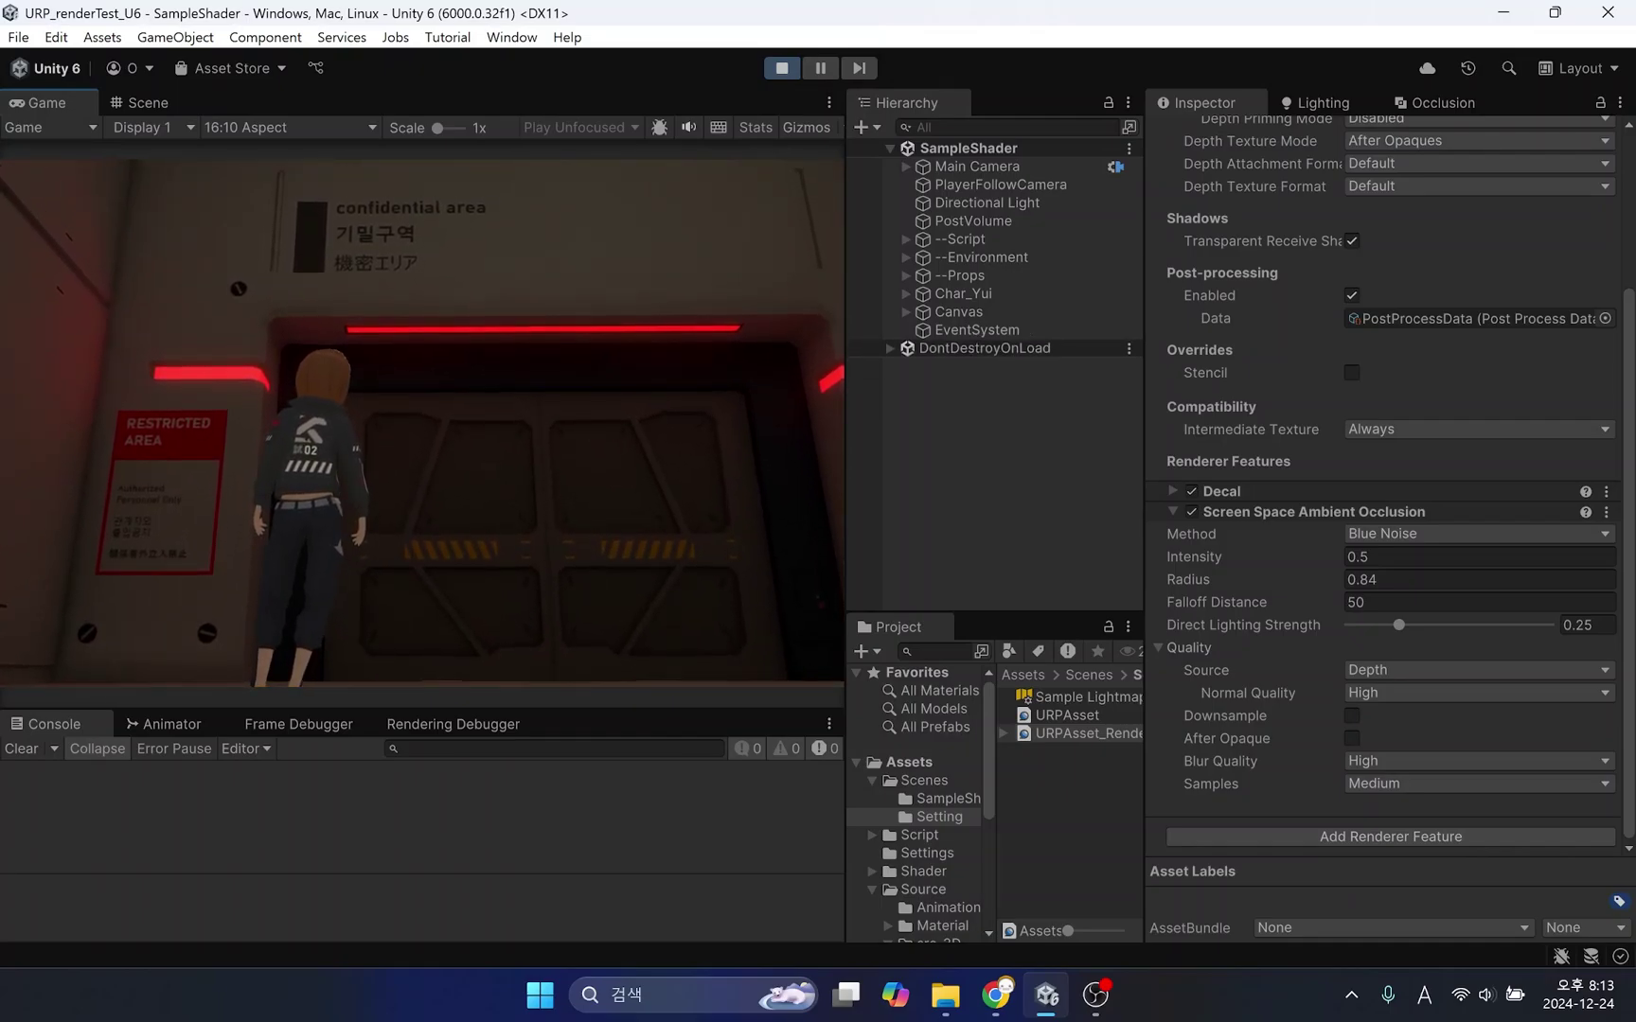
{"action": "key", "text": "w"}
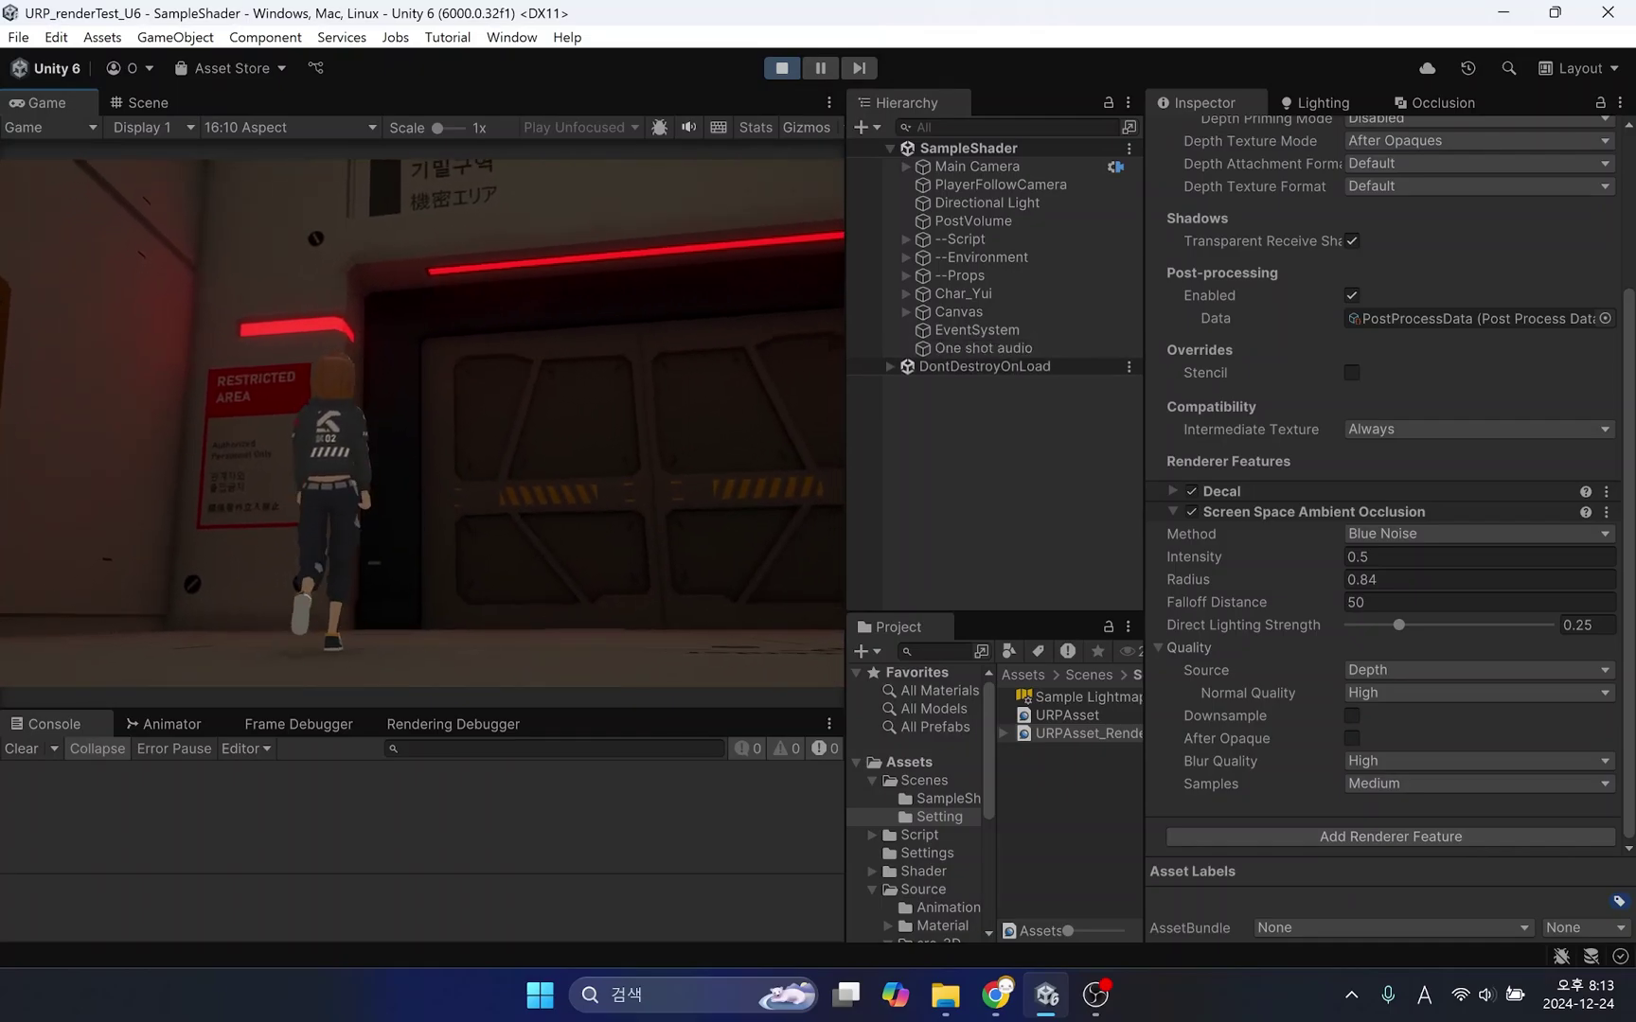
{"action": "key", "text": "w"}
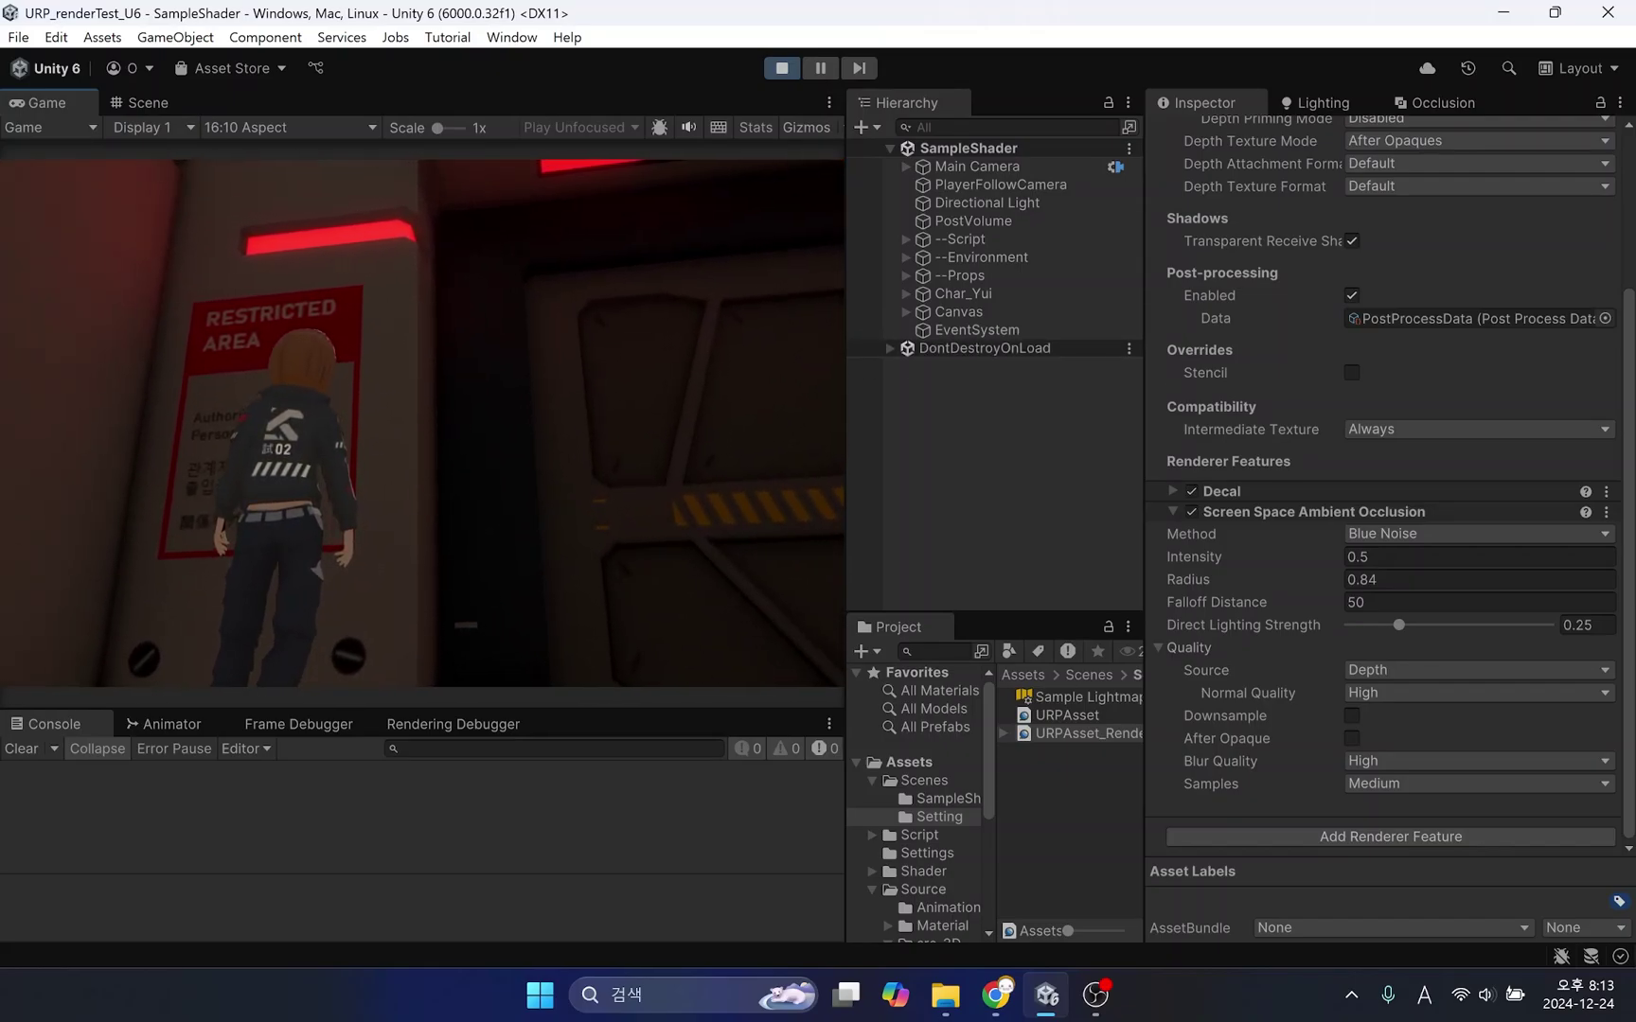
Step: Move the character across the door to the notice sign and examine the lighting on the adjoining prototype area wall
{"action": "key", "text": "d"}
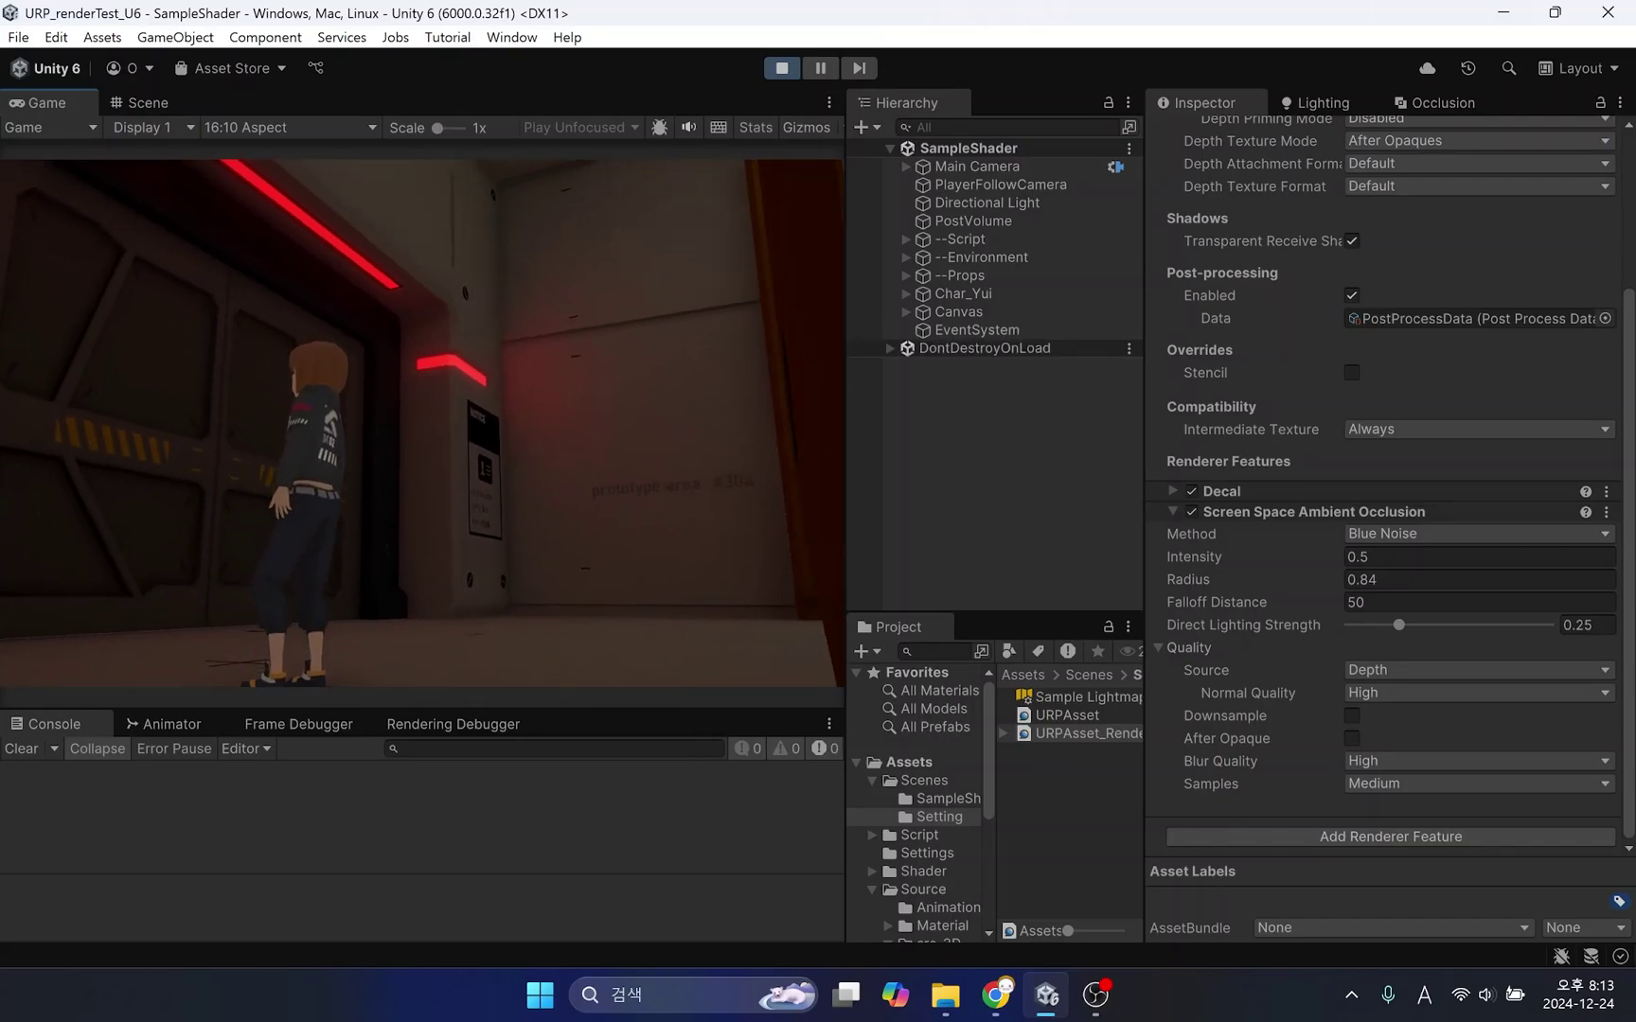
{"action": "key", "text": "w"}
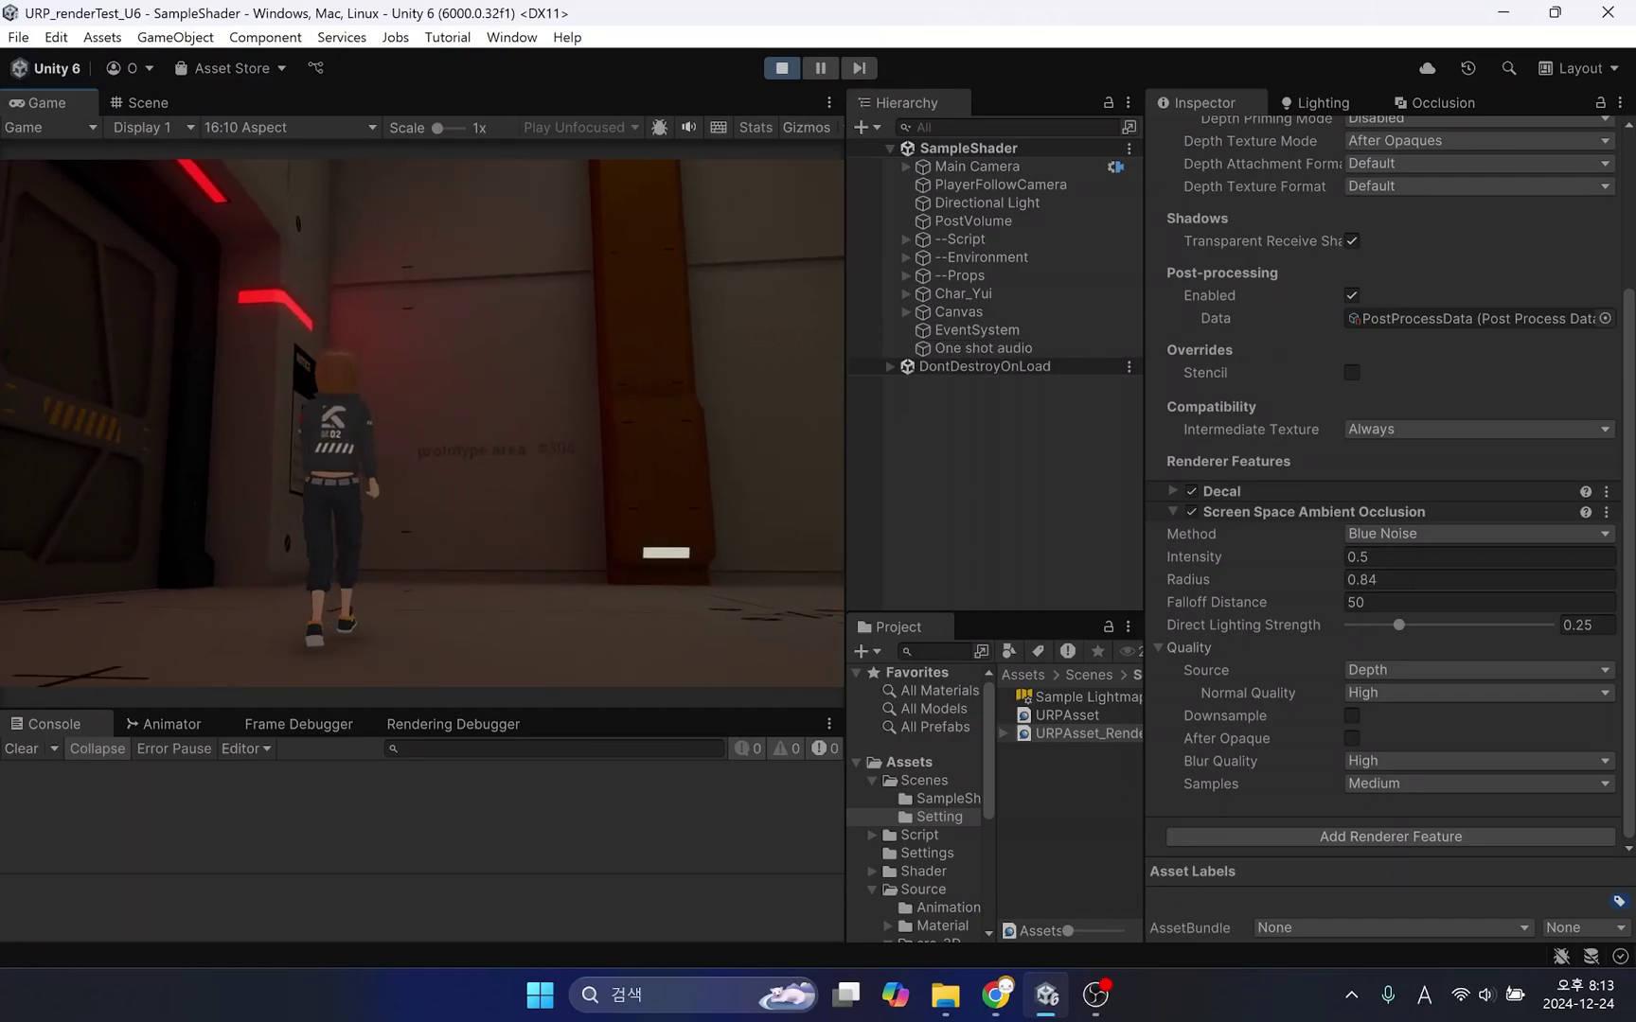
{"action": "key", "text": "w"}
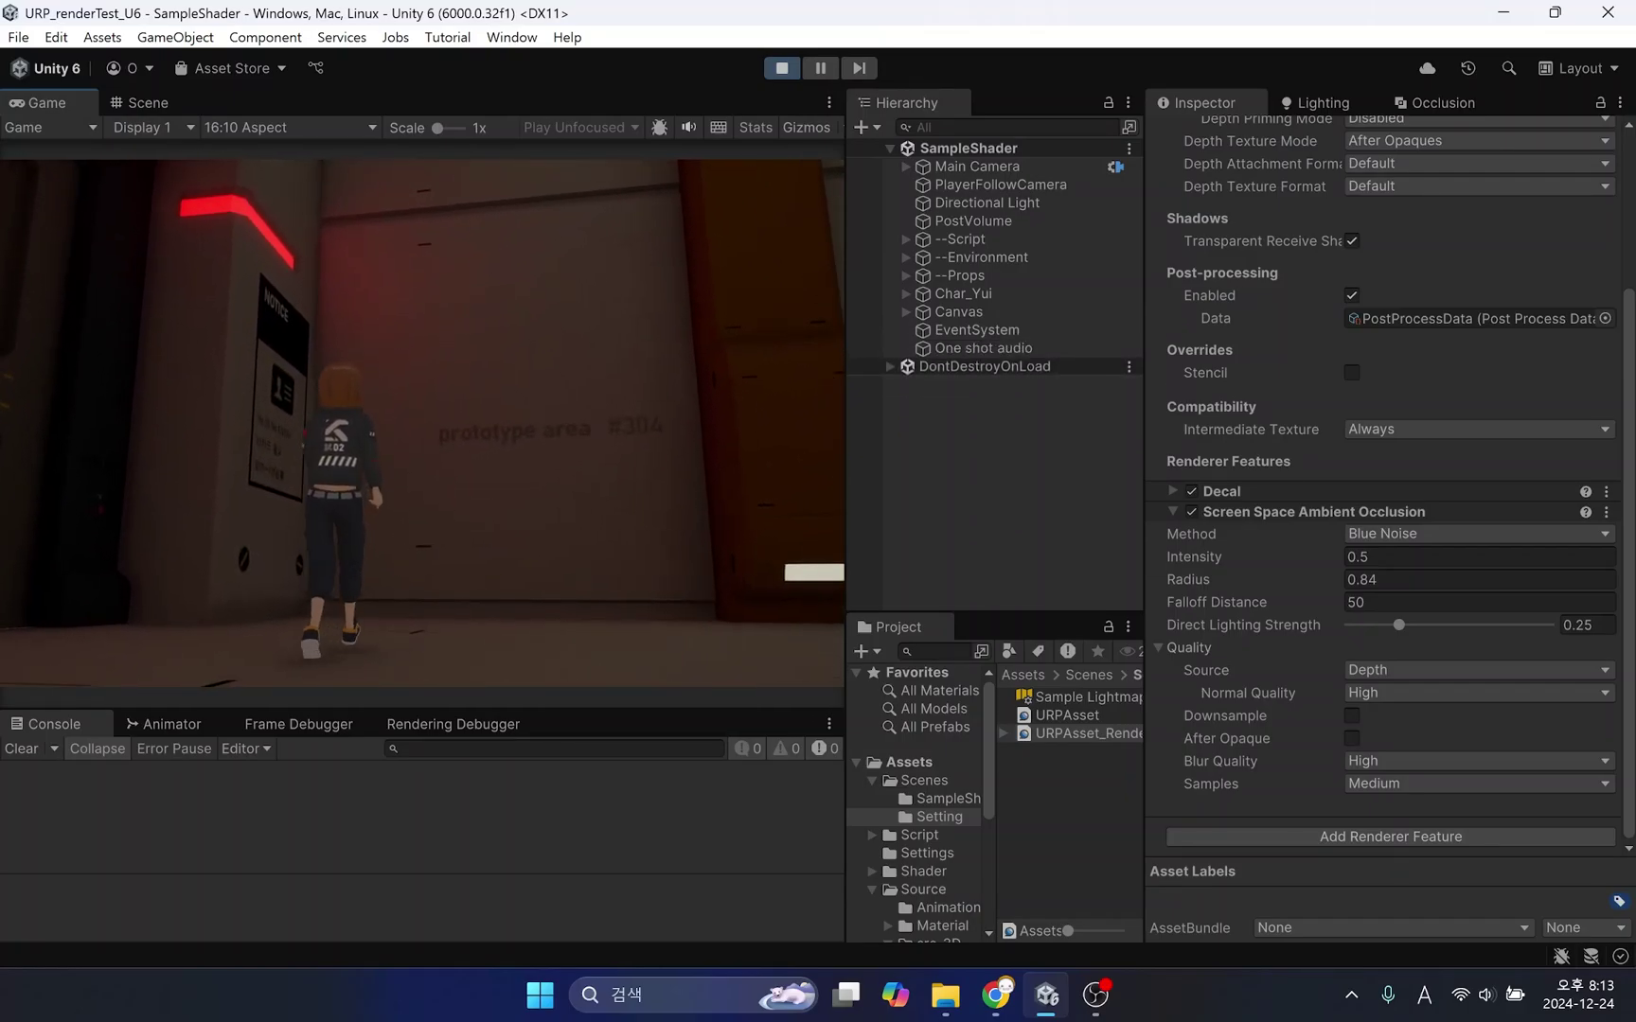
{"action": "key", "text": "w"}
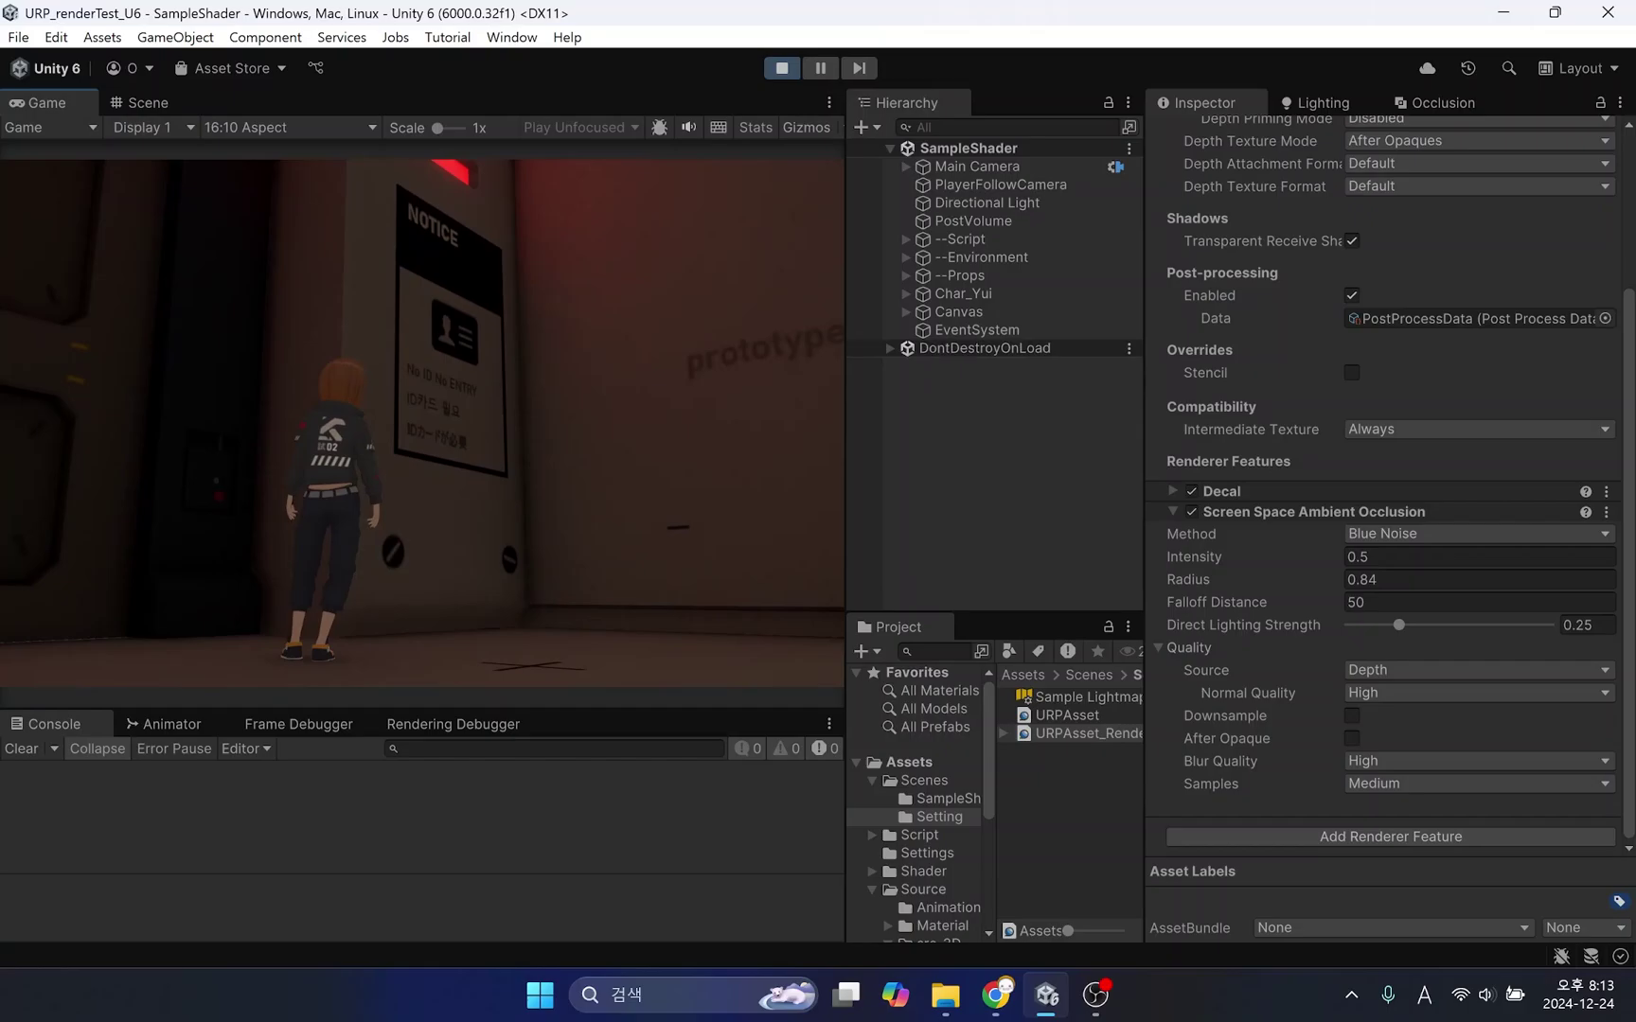
Step: Turn the character around and walk back along the corridor, examining its lighting toward the glowing crate
{"action": "key", "text": "a"}
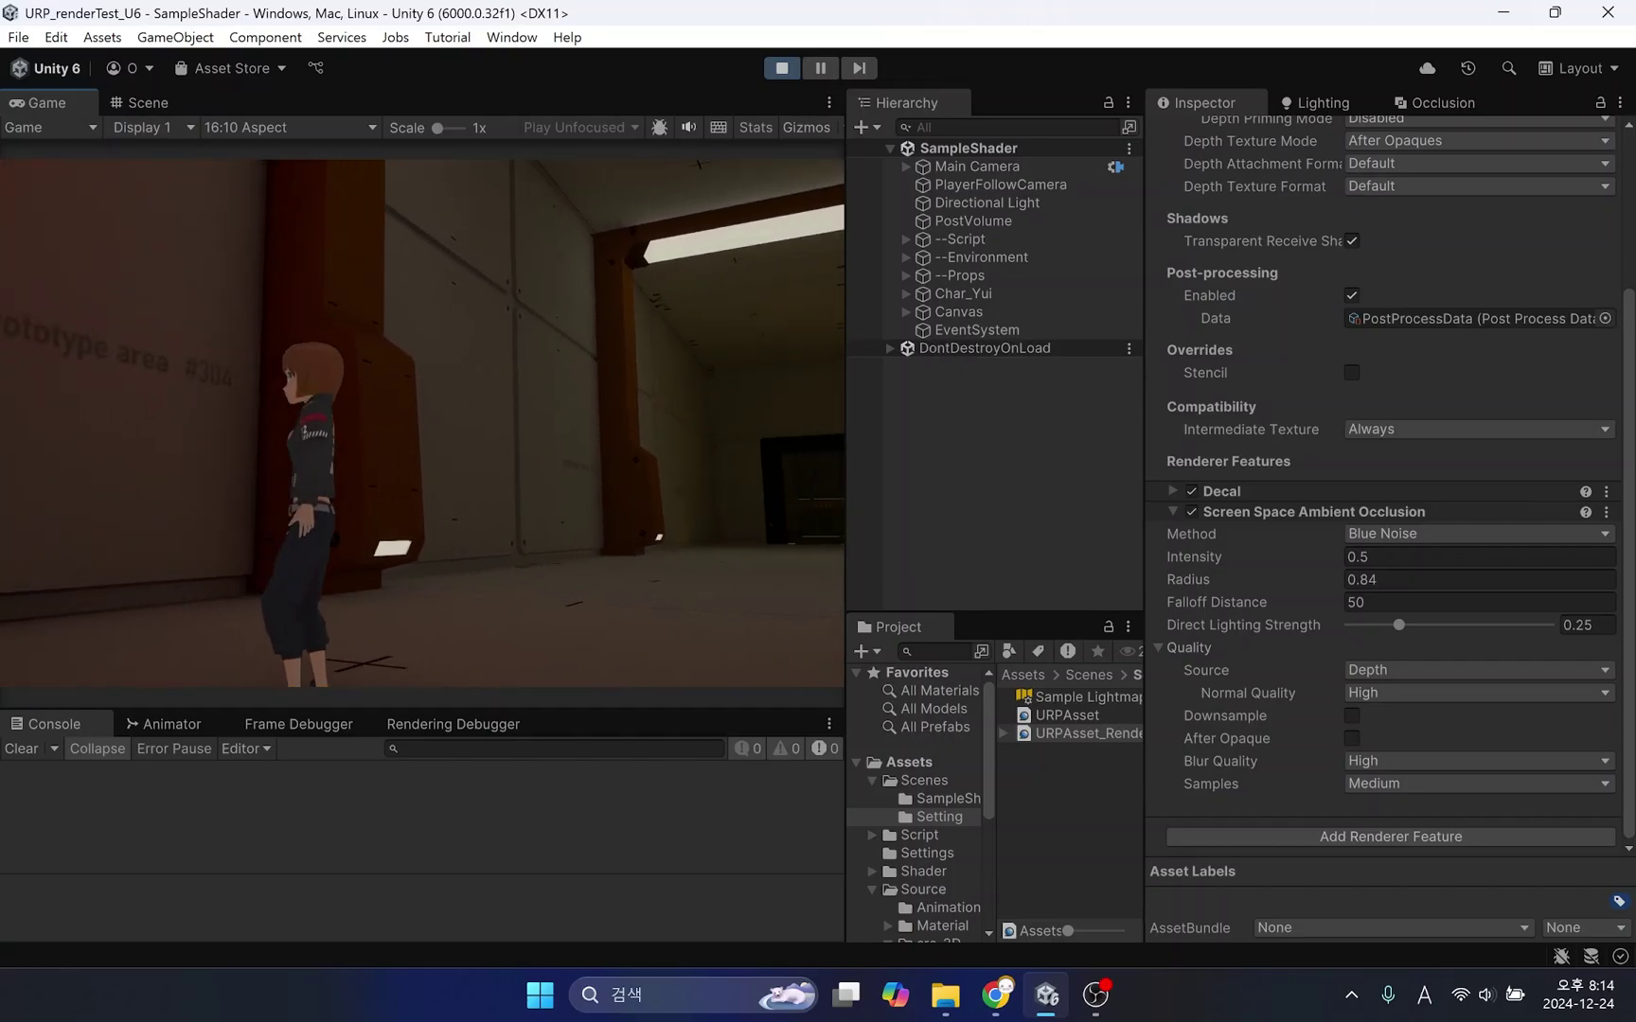
{"action": "key", "text": "w"}
{"action": "key", "text": "w"}
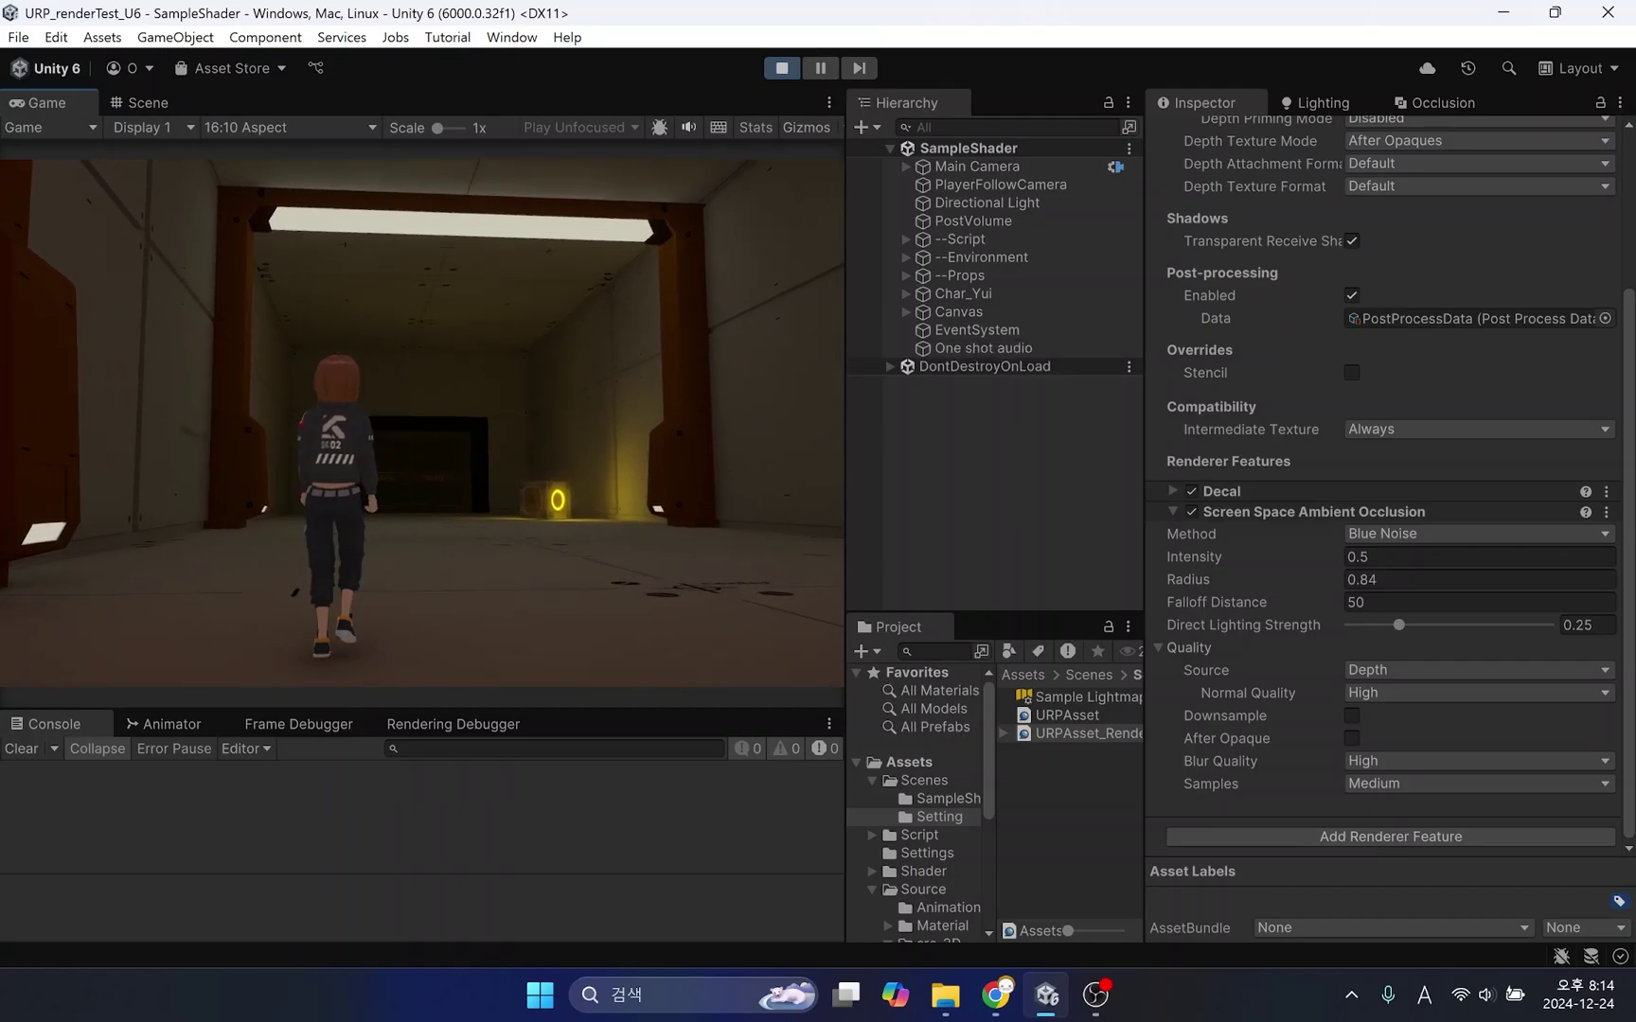
{"action": "key", "text": "w"}
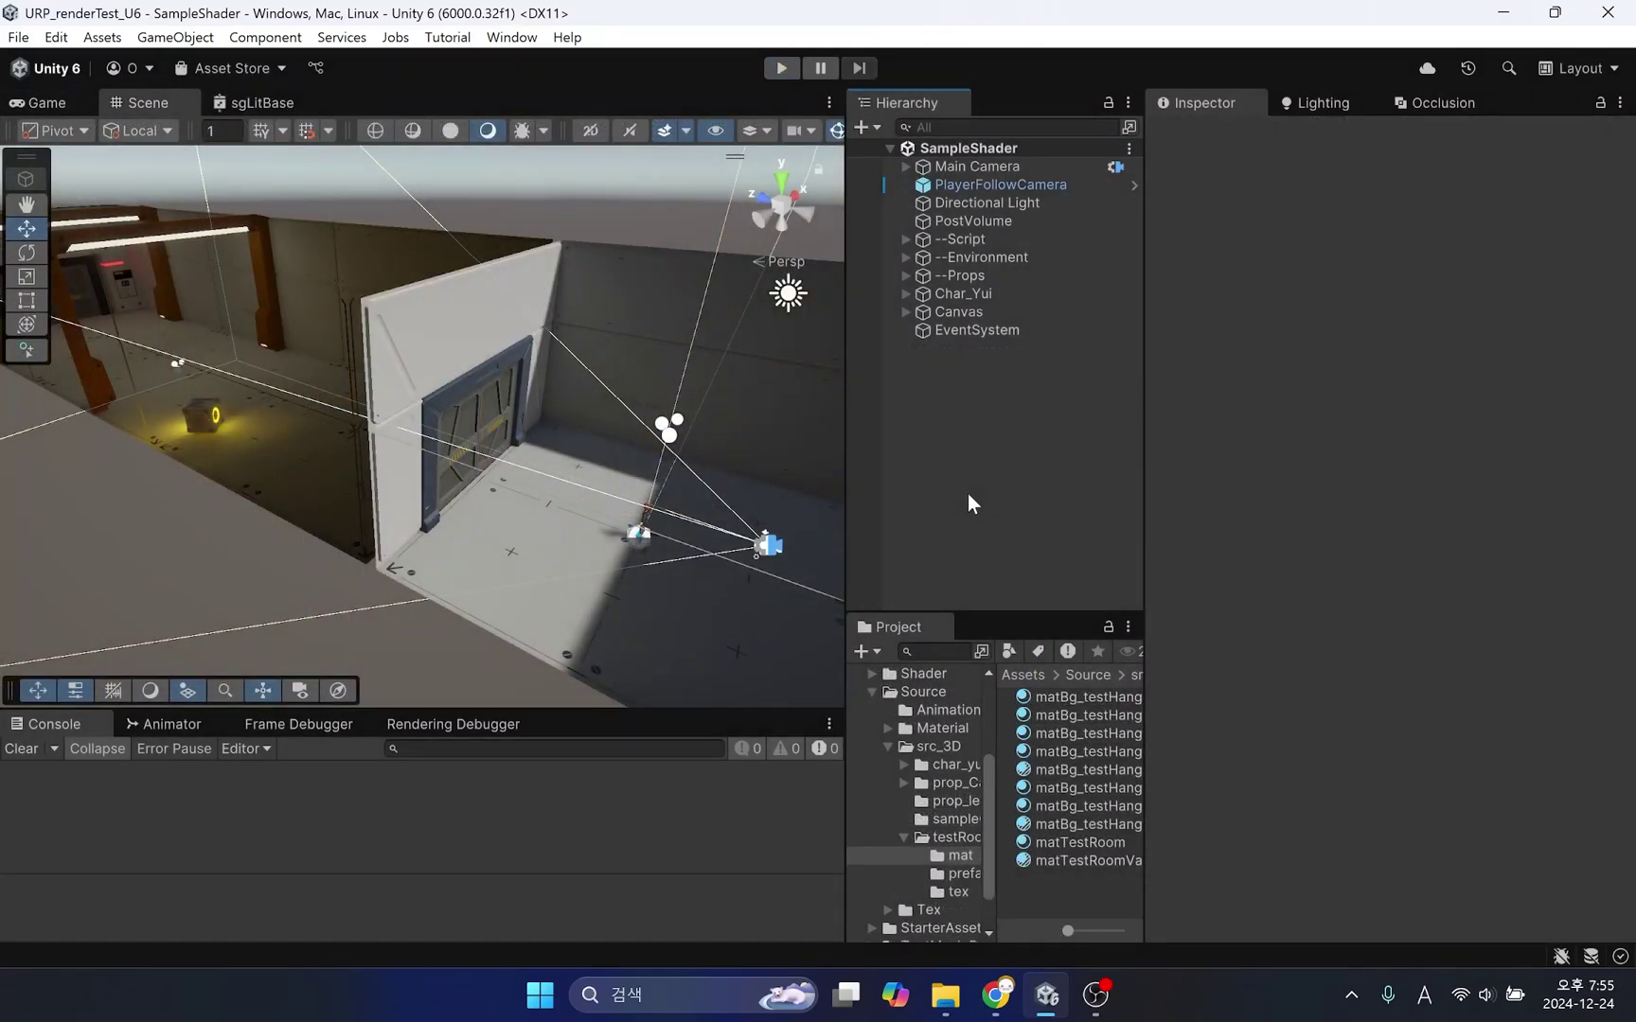
Step: Clear the SampleShader scene's baked lighting data and examine the hangar without it
{"action": "left_click", "coordinate": [1322, 102]}
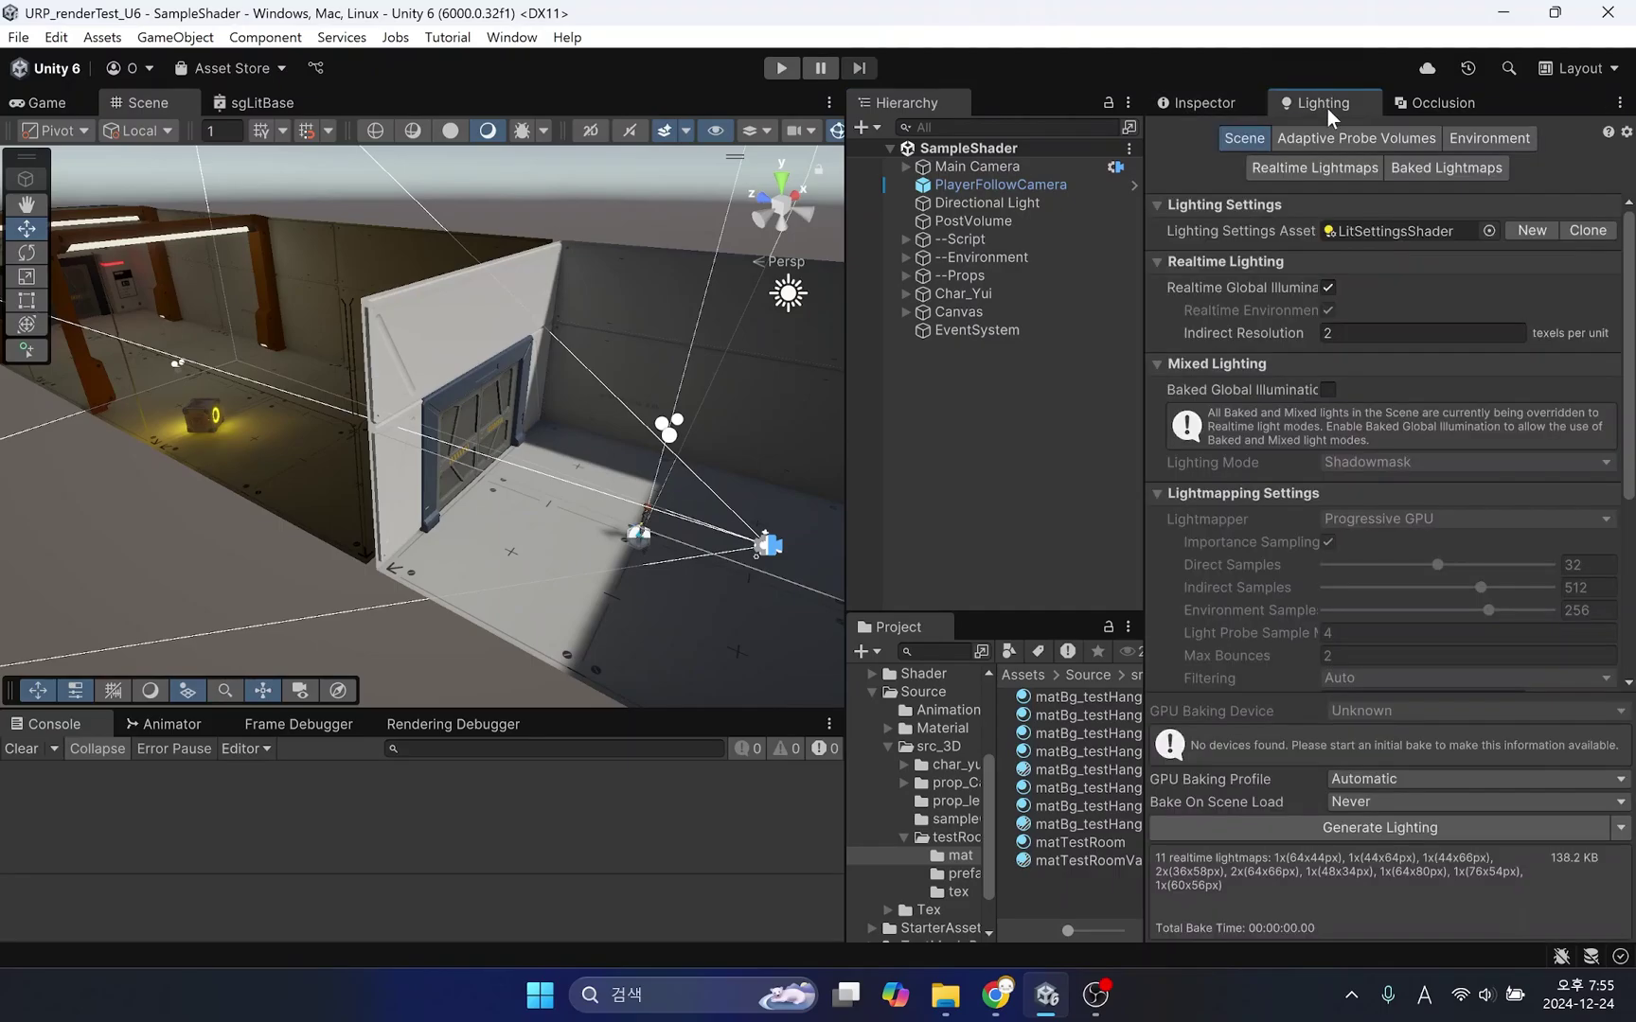
{"action": "left_click", "coordinate": [1621, 830]}
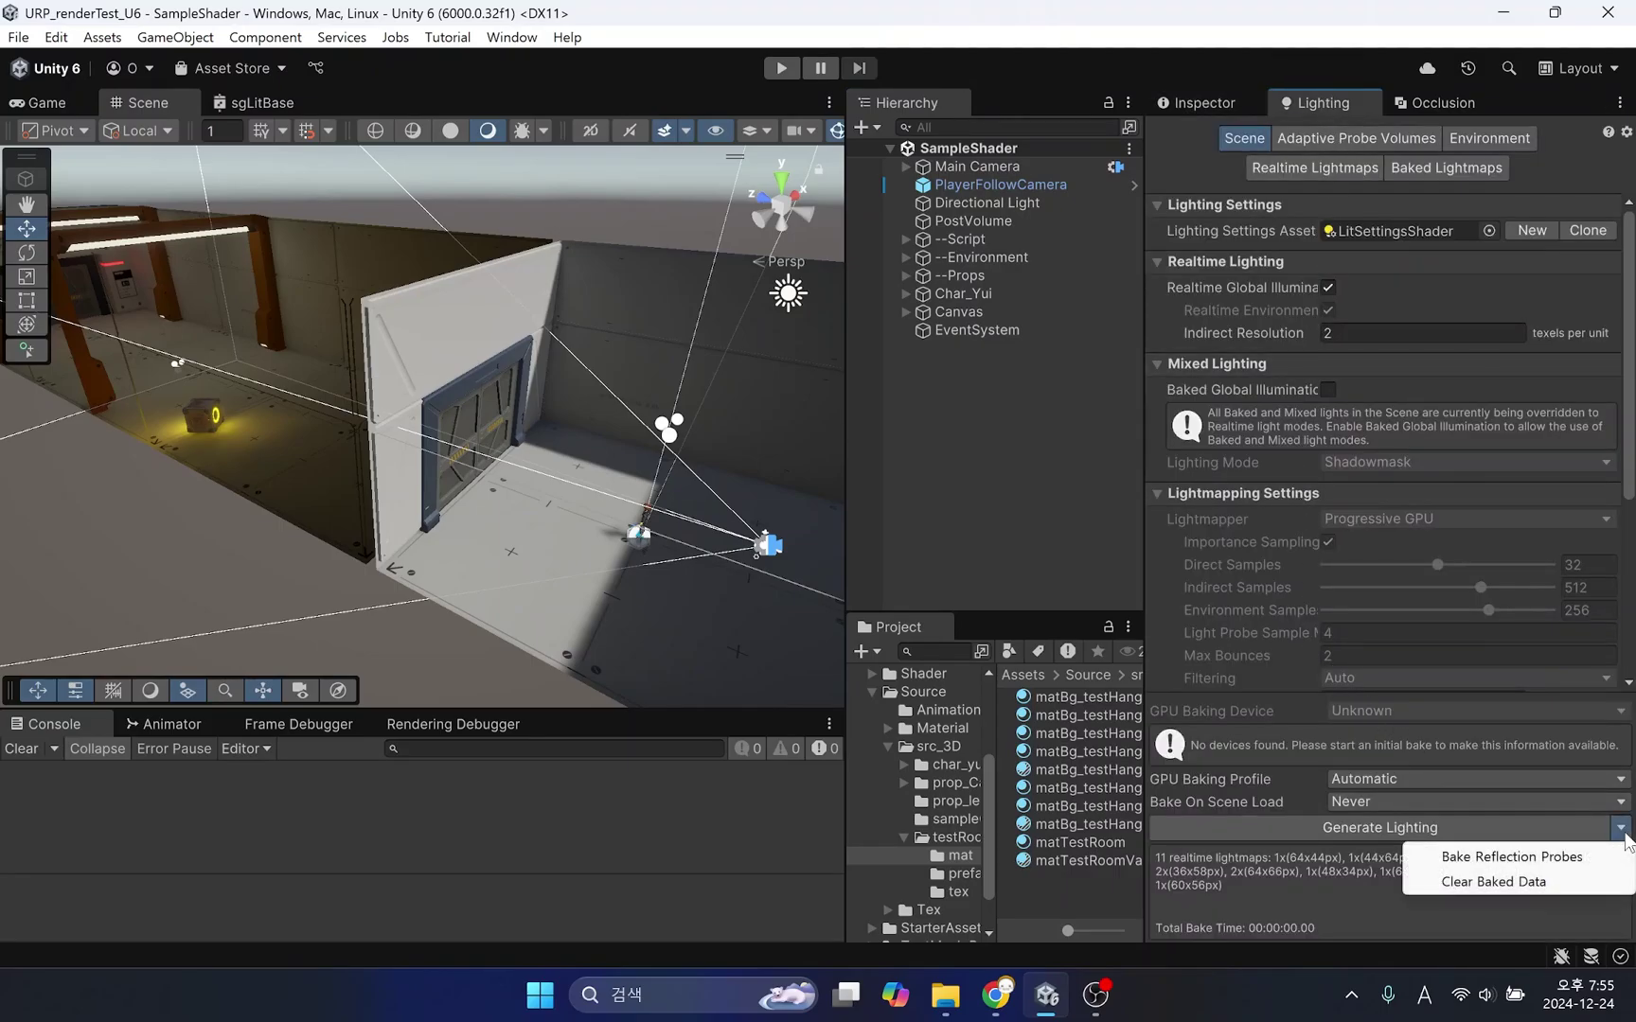
{"action": "left_click", "coordinate": [1537, 882]}
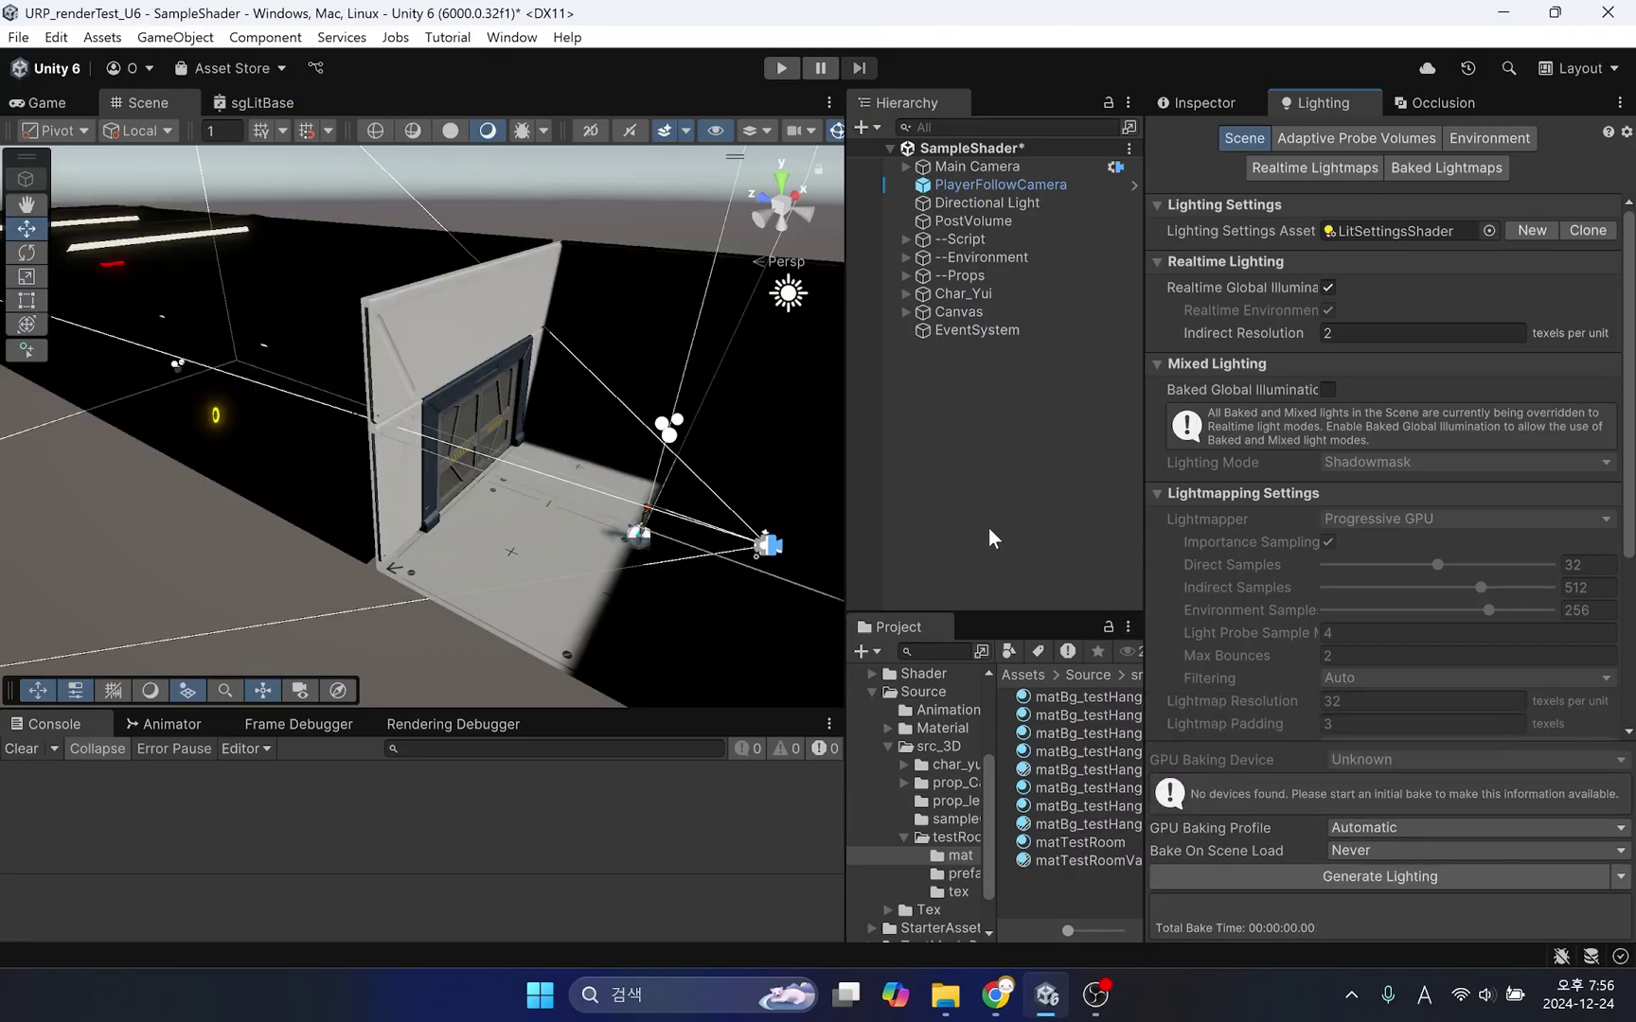
{"action": "middle_click_drag", "start_coordinate": [344, 447], "coordinate": [428, 465]}
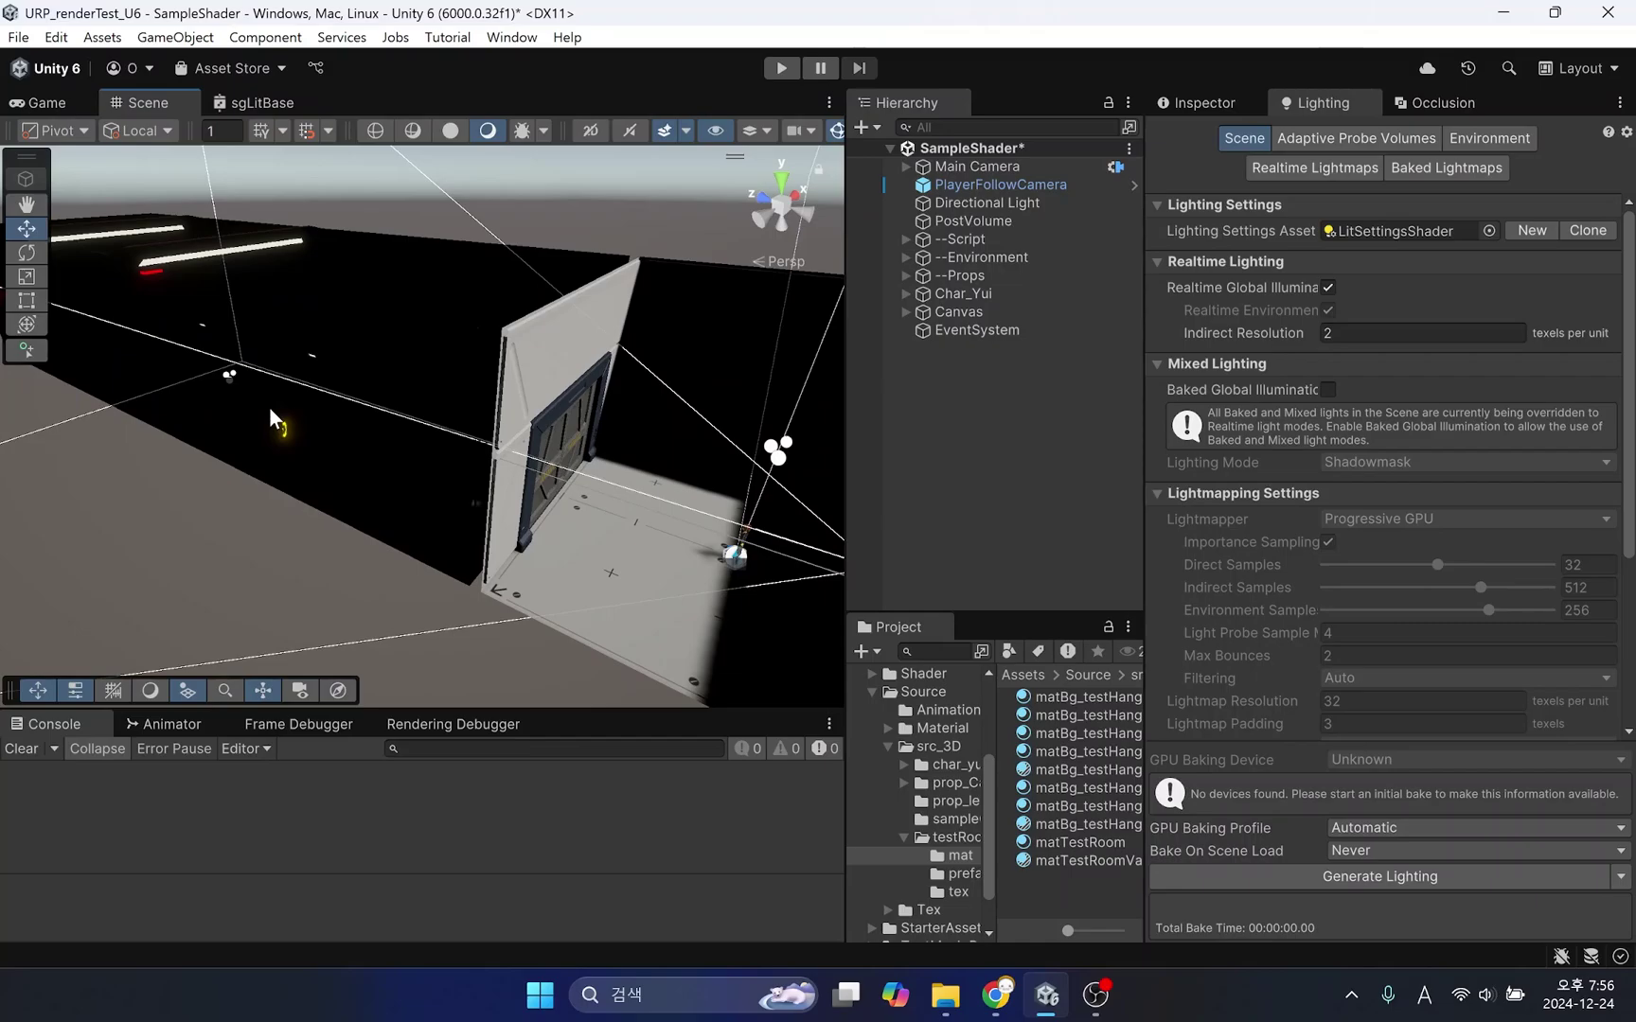
{"action": "left_click_drag", "start_coordinate": [290, 424], "coordinate": [460, 468], "text": "alt"}
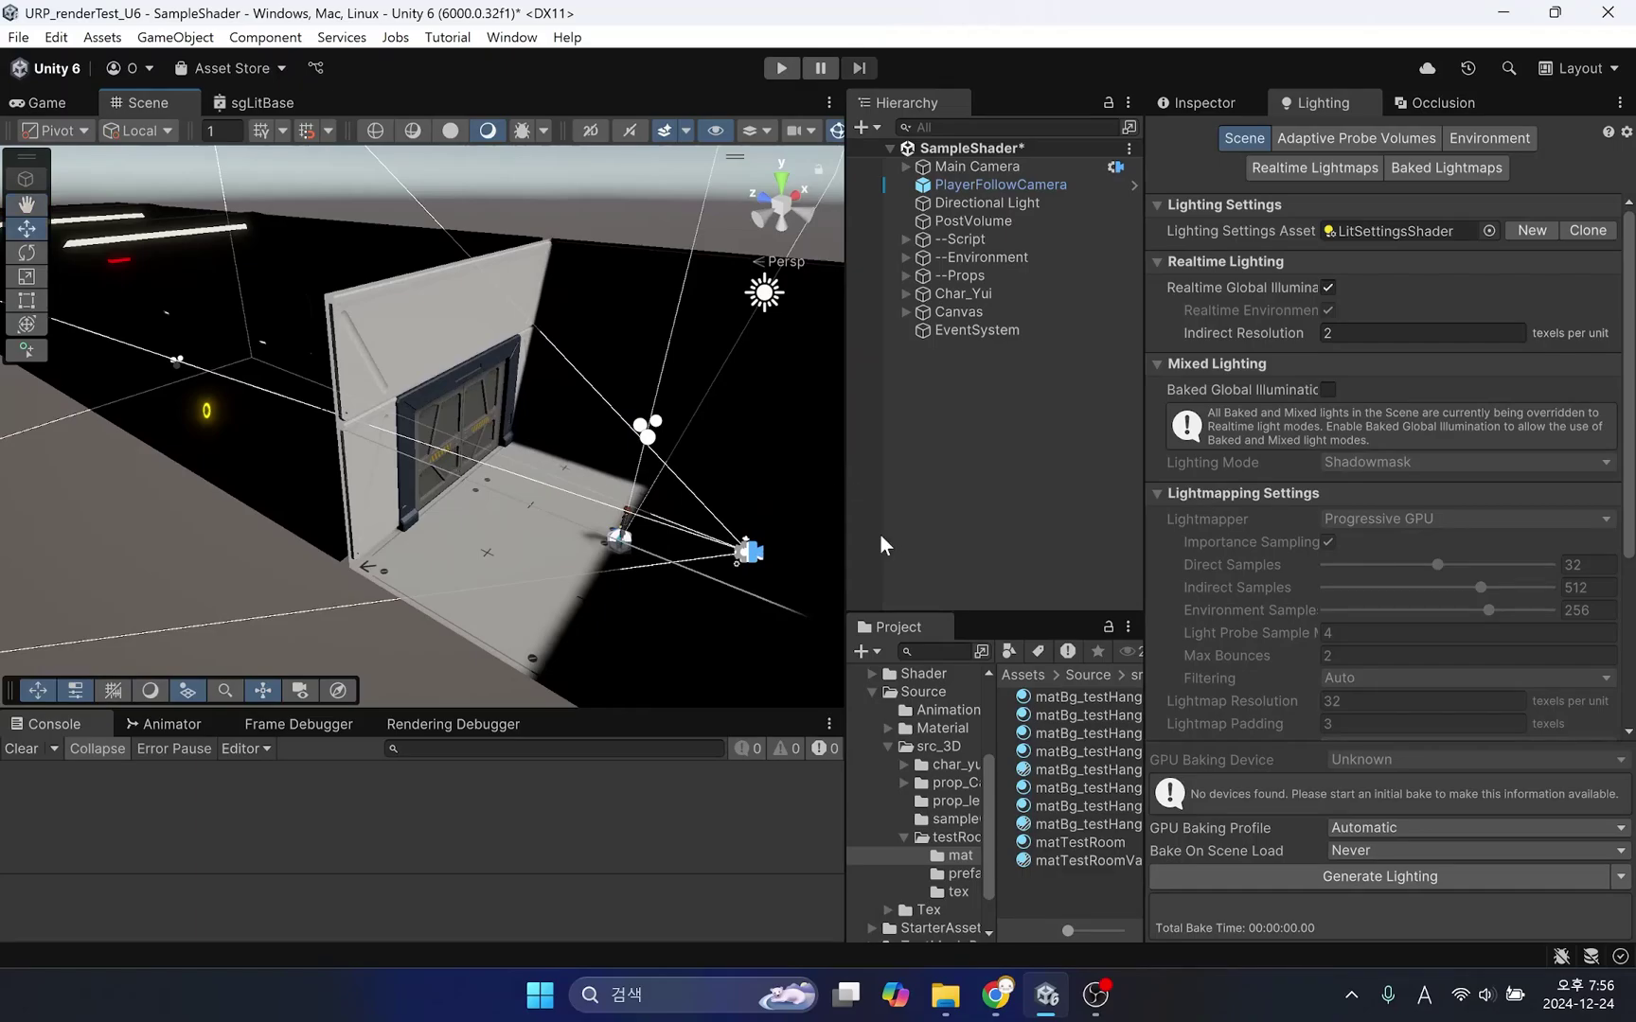
Step: Inspect the Directional Light's settings and check that its mode is Realtime
{"action": "left_click", "coordinate": [1019, 202]}
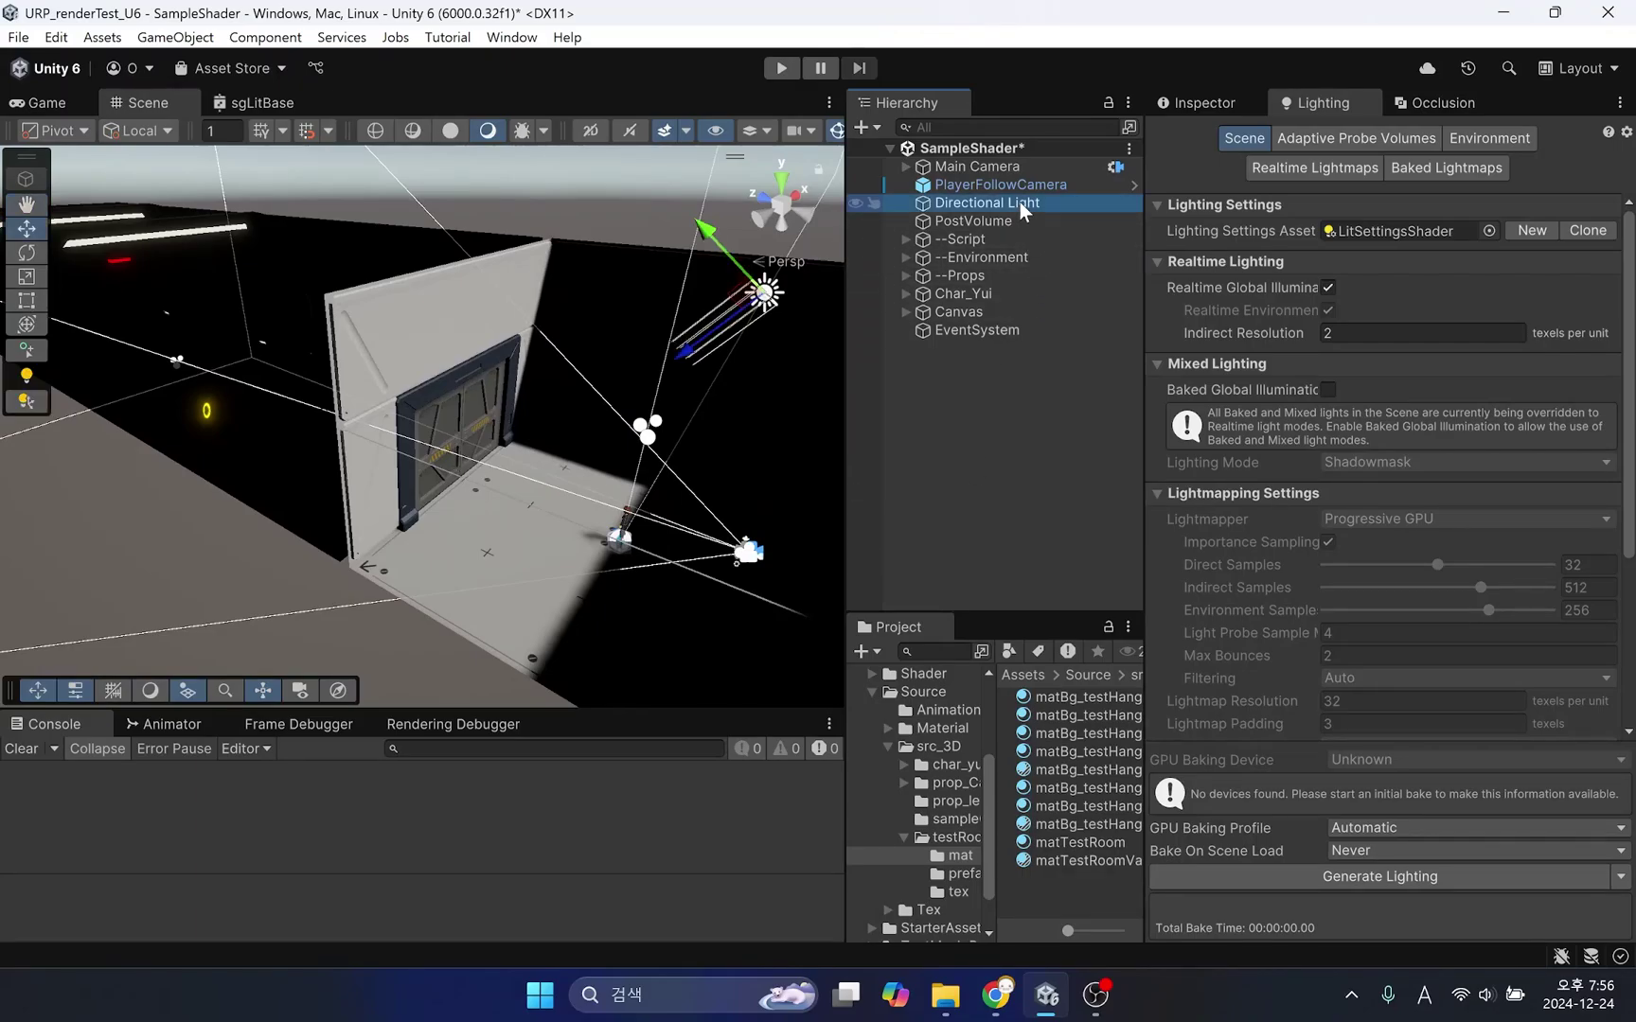
{"action": "left_click", "coordinate": [1218, 105]}
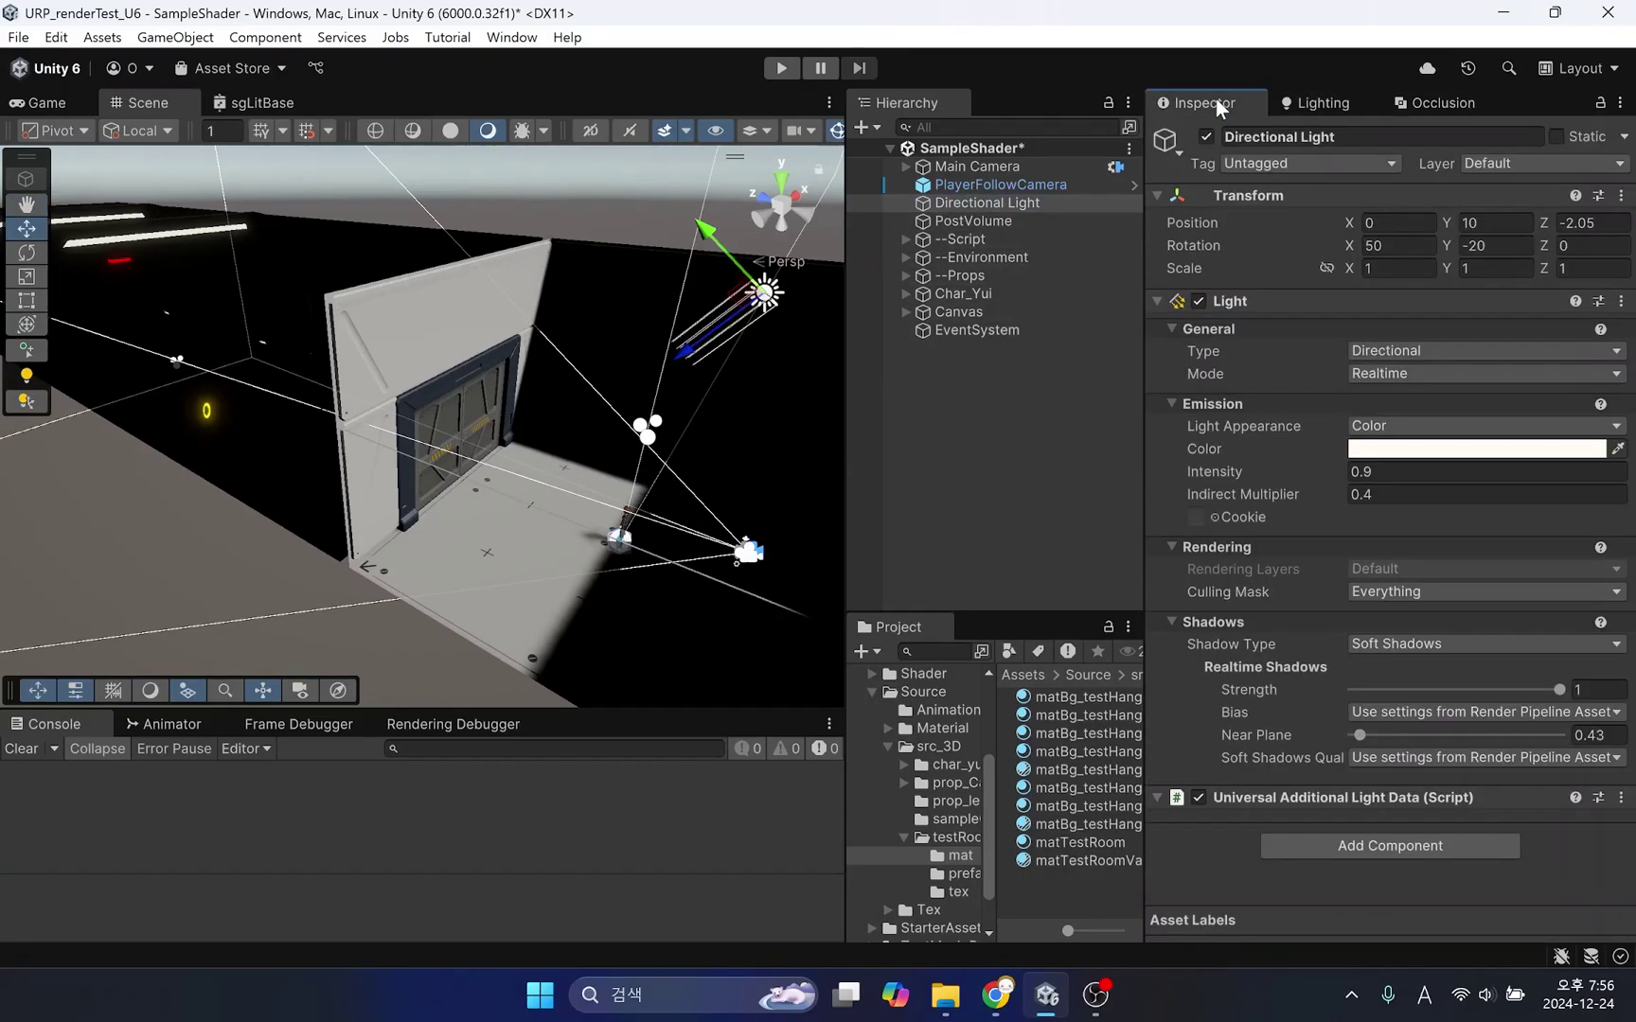
{"action": "left_click", "coordinate": [1466, 379]}
{"action": "left_click", "coordinate": [1453, 404]}
Step: Inspect the static and Mesh Renderer lighting settings of the hangar's open wall and its meshBg_testHangarDoorBL door
{"action": "left_click", "coordinate": [476, 338]}
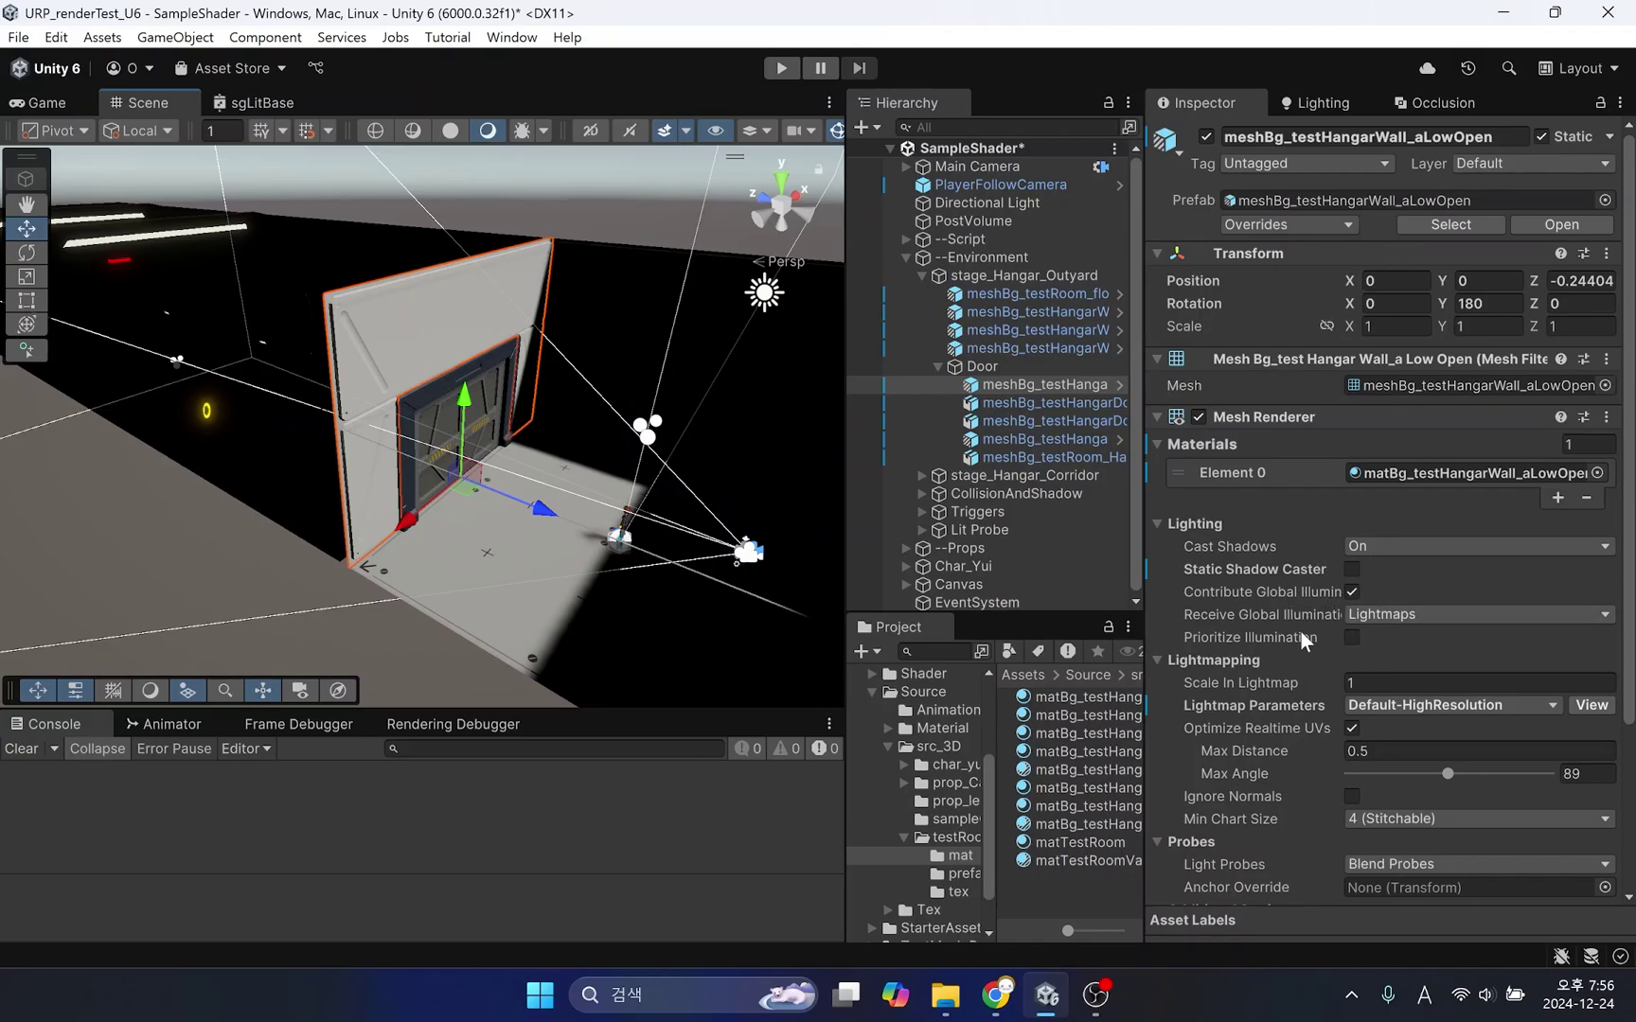
{"action": "left_click", "coordinate": [440, 440]}
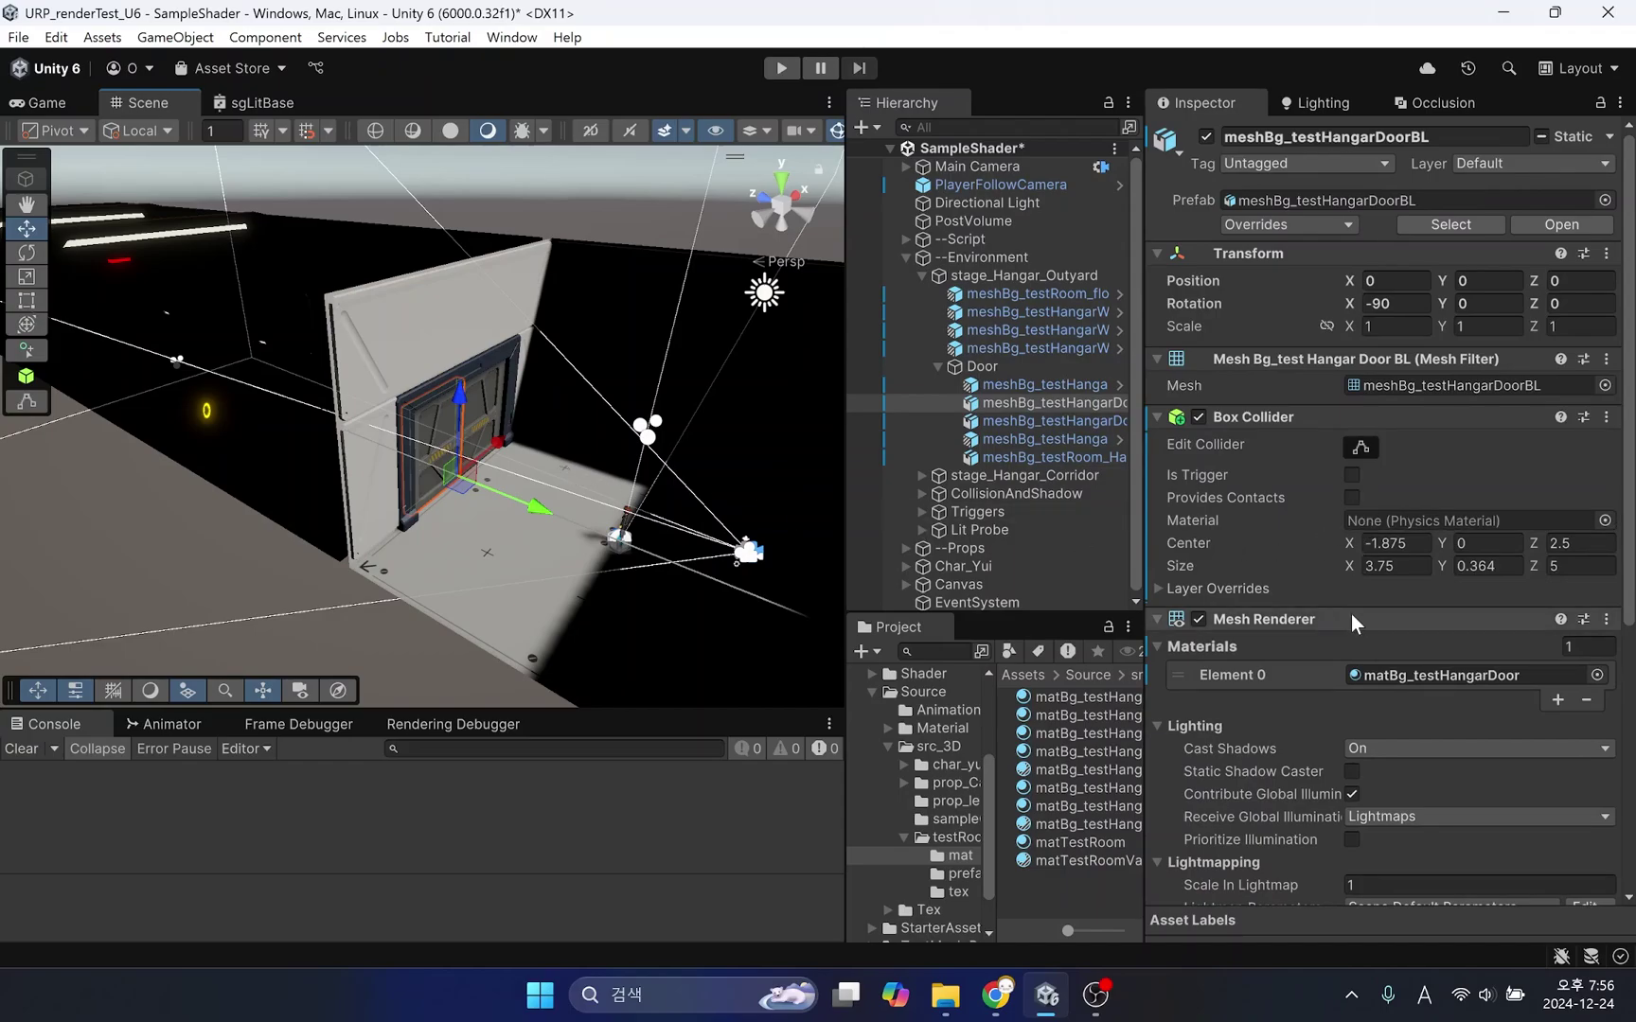
{"action": "scroll", "coordinate": [1354, 634], "scroll_direction": "down", "scroll_amount": 2}
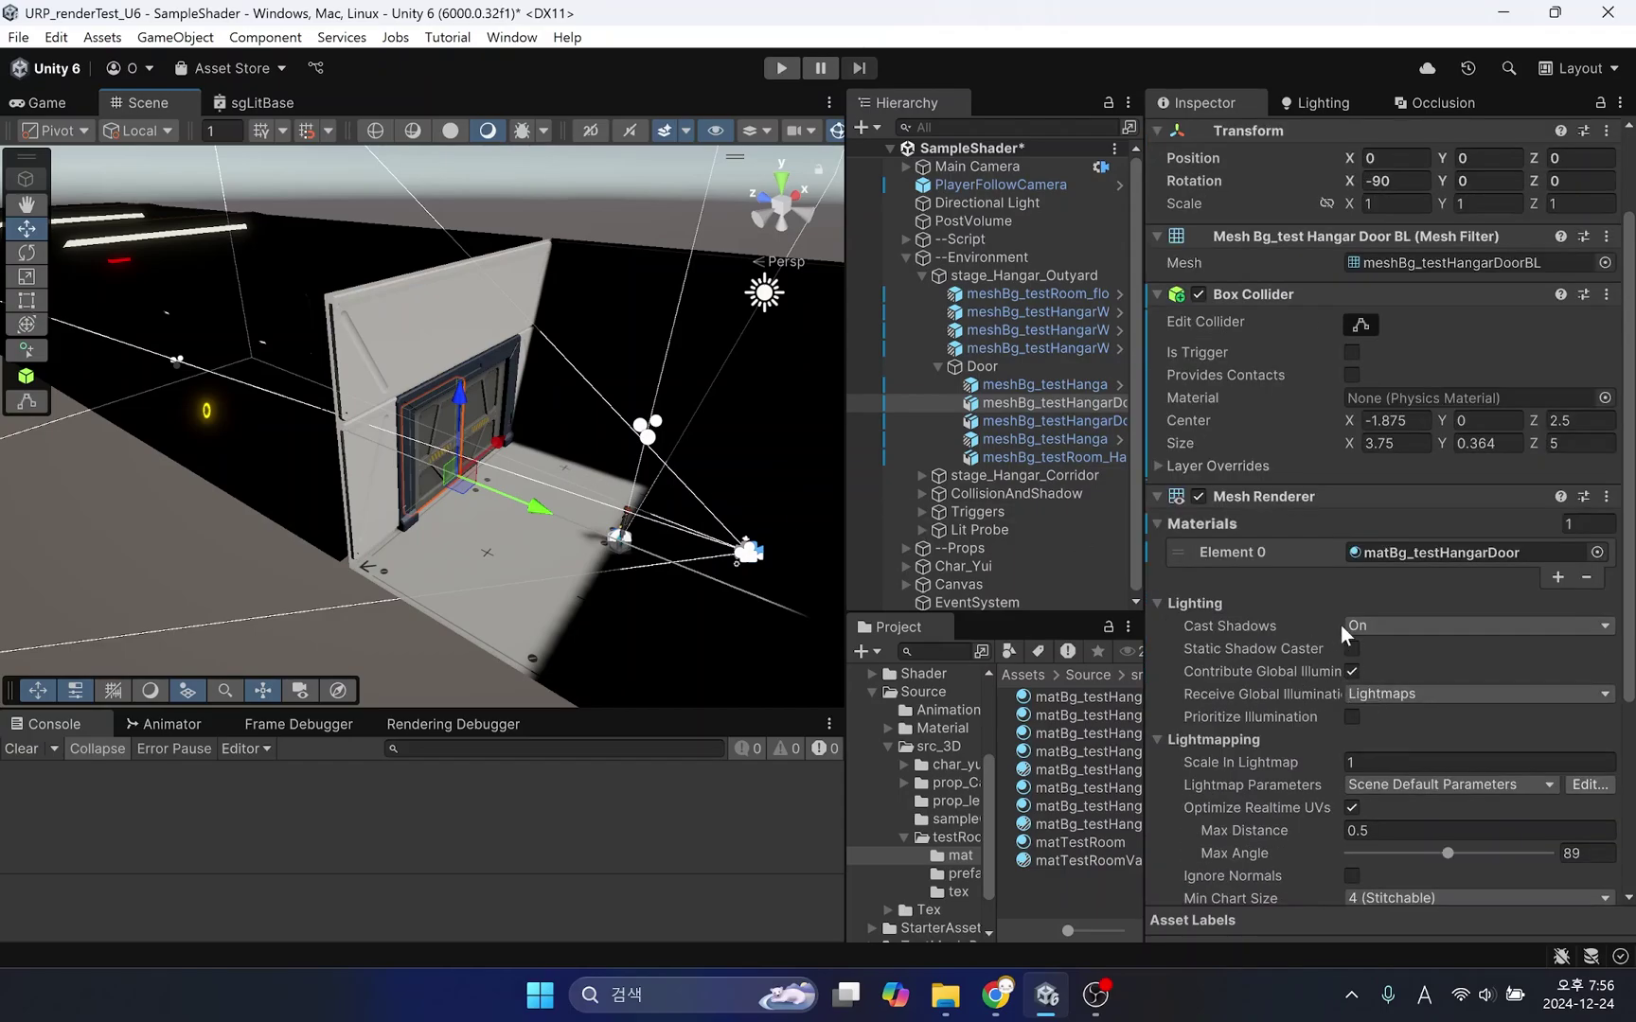
{"action": "scroll", "coordinate": [1492, 655], "scroll_direction": "up", "scroll_amount": 2}
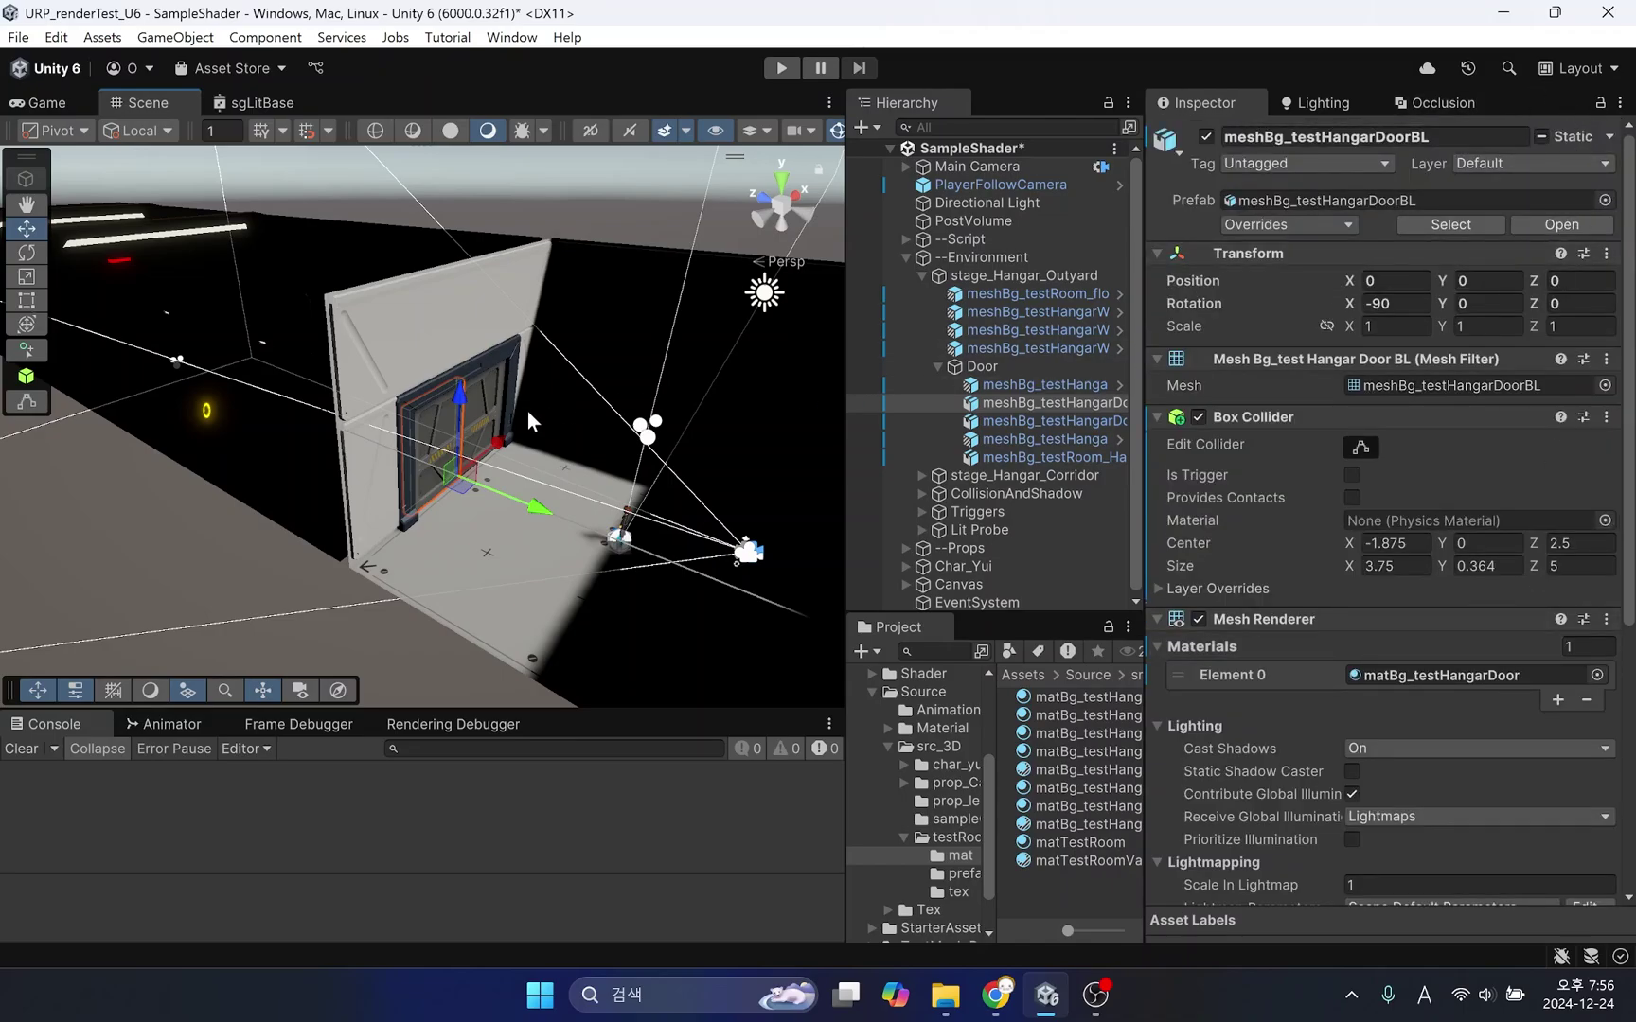
Step: Disable the CollisionAndShadow group, examine the hangar without its shadow blockers, and enable the group again
{"action": "left_click", "coordinate": [922, 275]}
{"action": "left_click", "coordinate": [984, 315]}
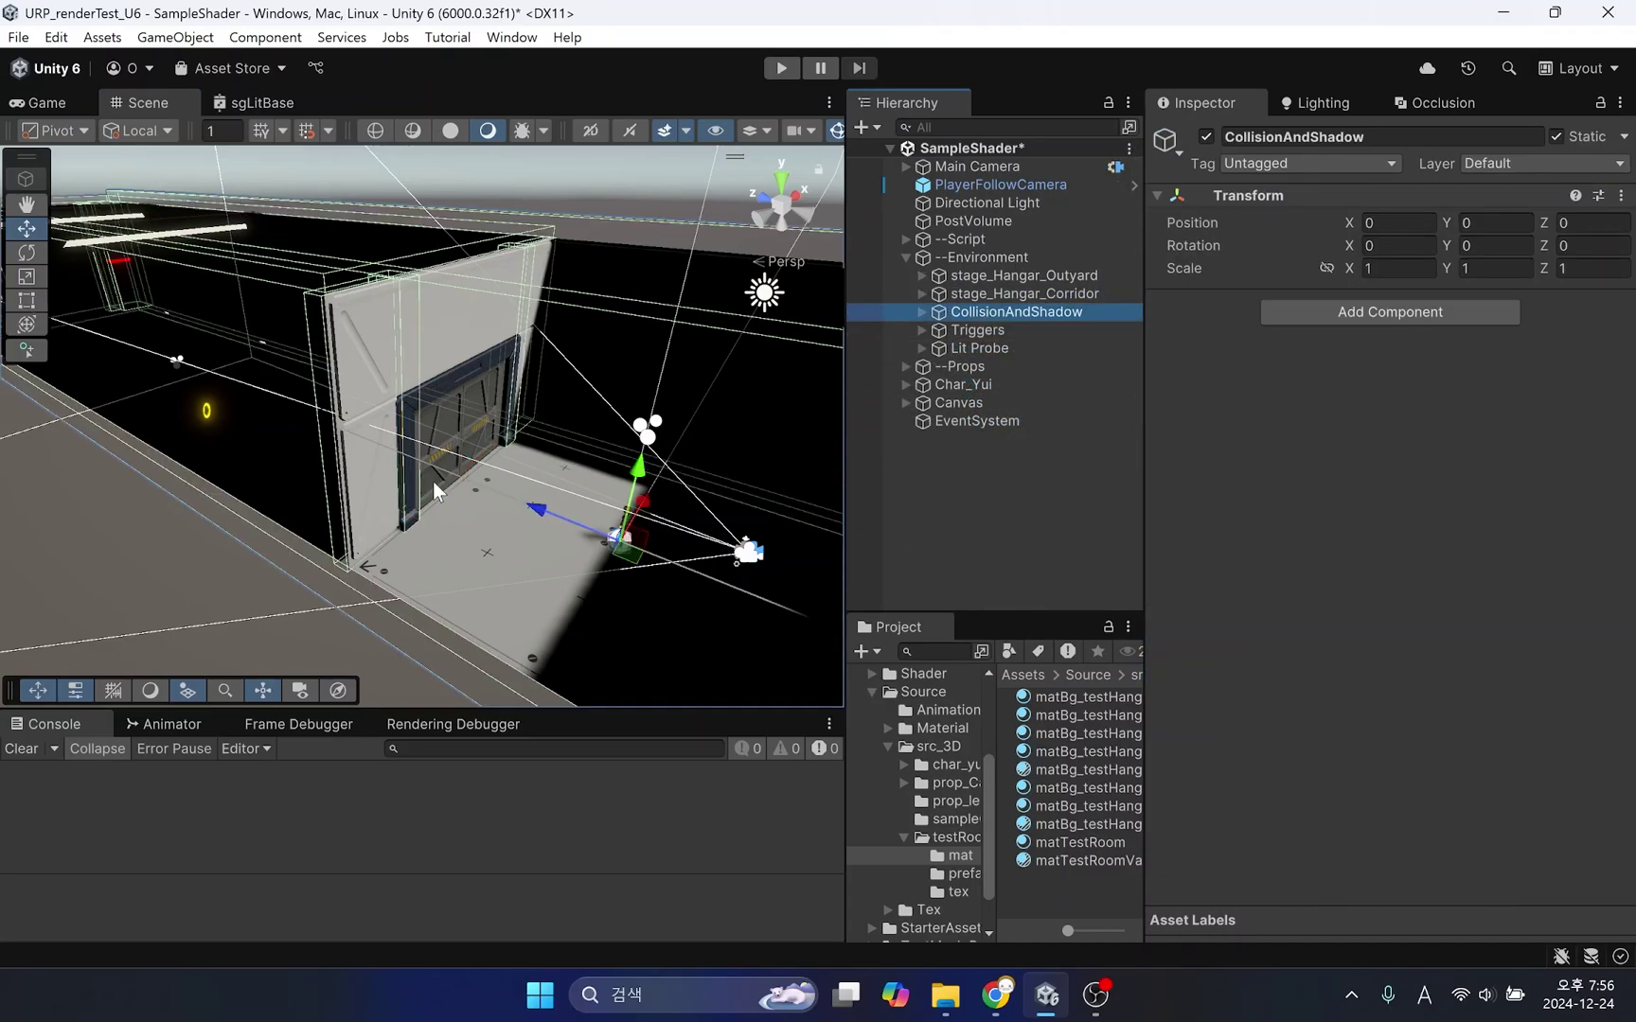
{"action": "left_click_drag", "start_coordinate": [434, 487], "coordinate": [330, 530], "text": "alt"}
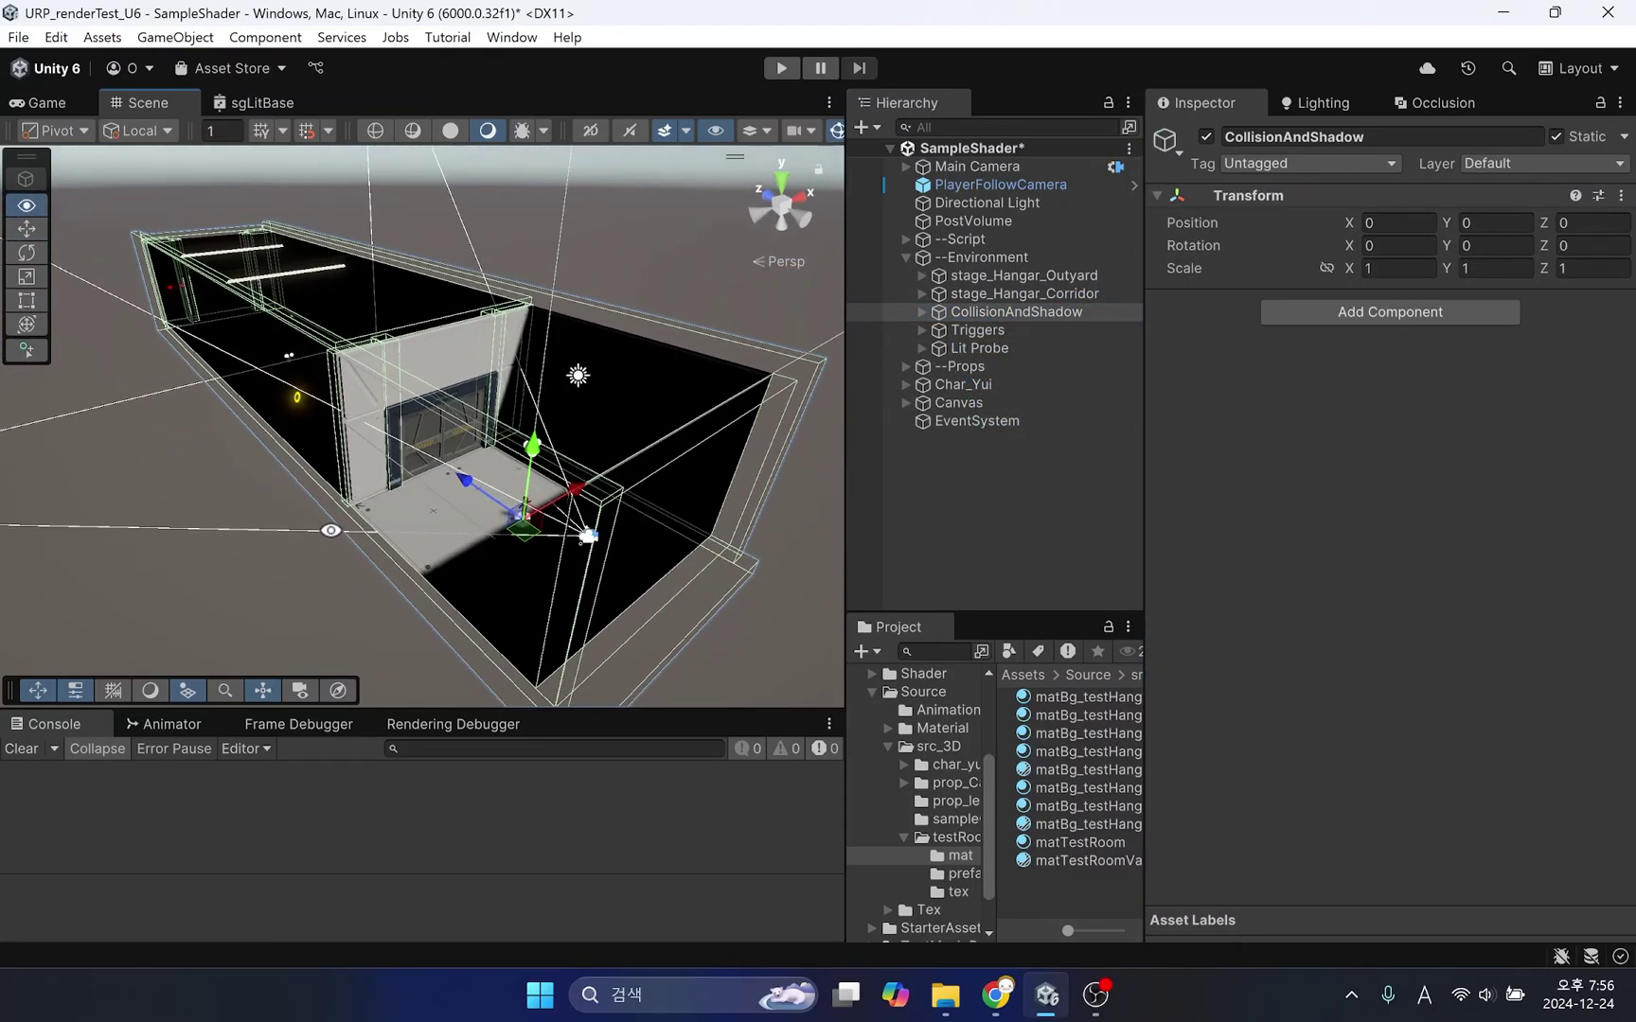
{"action": "left_click", "coordinate": [1207, 137]}
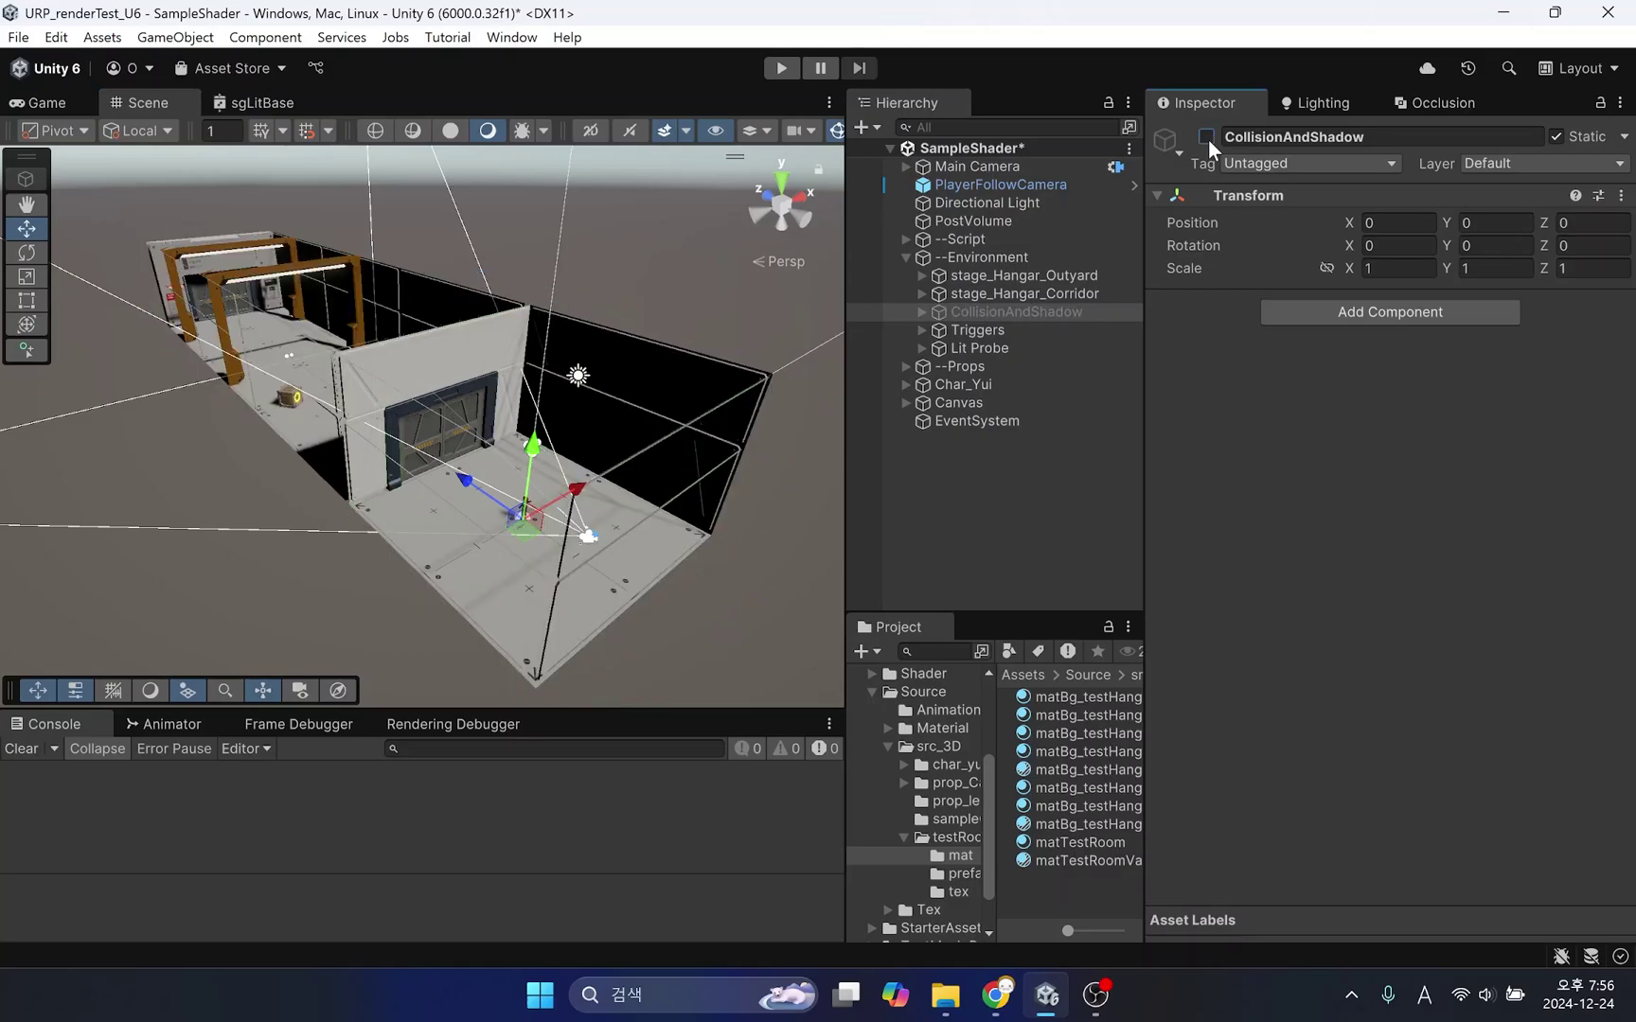
{"action": "left_click", "coordinate": [1207, 137]}
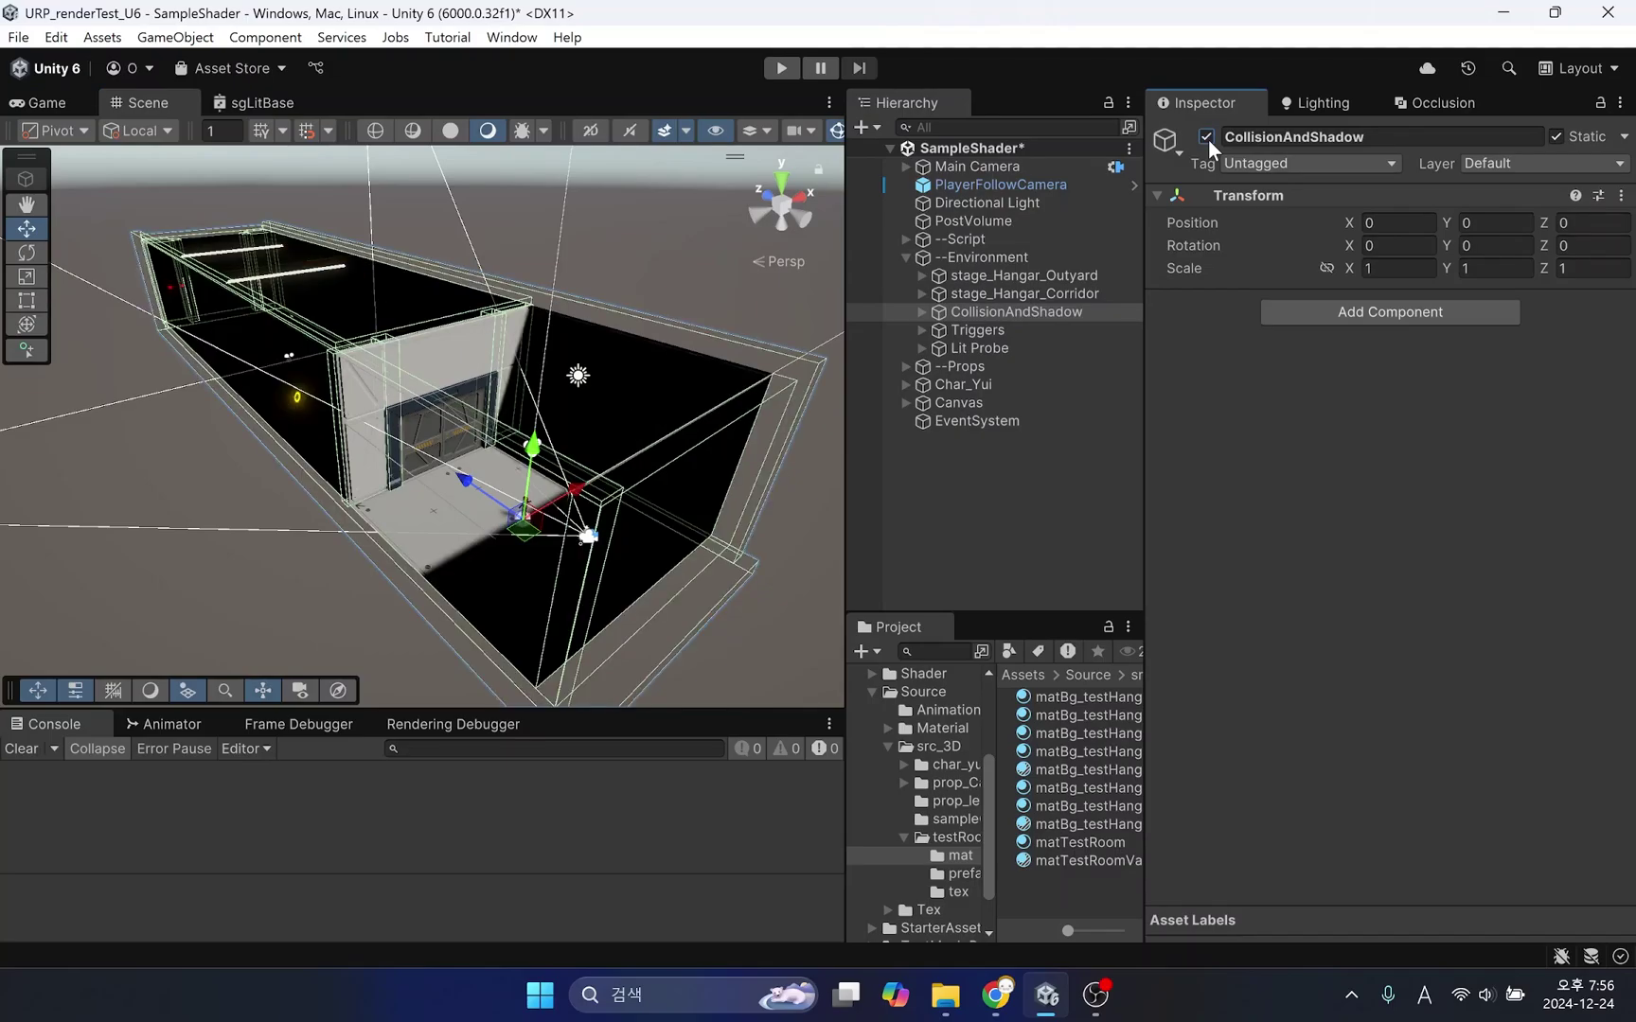
Step: Try Cast Shadows Off on CollisionWall1 to reveal the wall, and restore it to Shadows Only
{"action": "left_click", "coordinate": [921, 311]}
{"action": "left_click", "coordinate": [998, 330]}
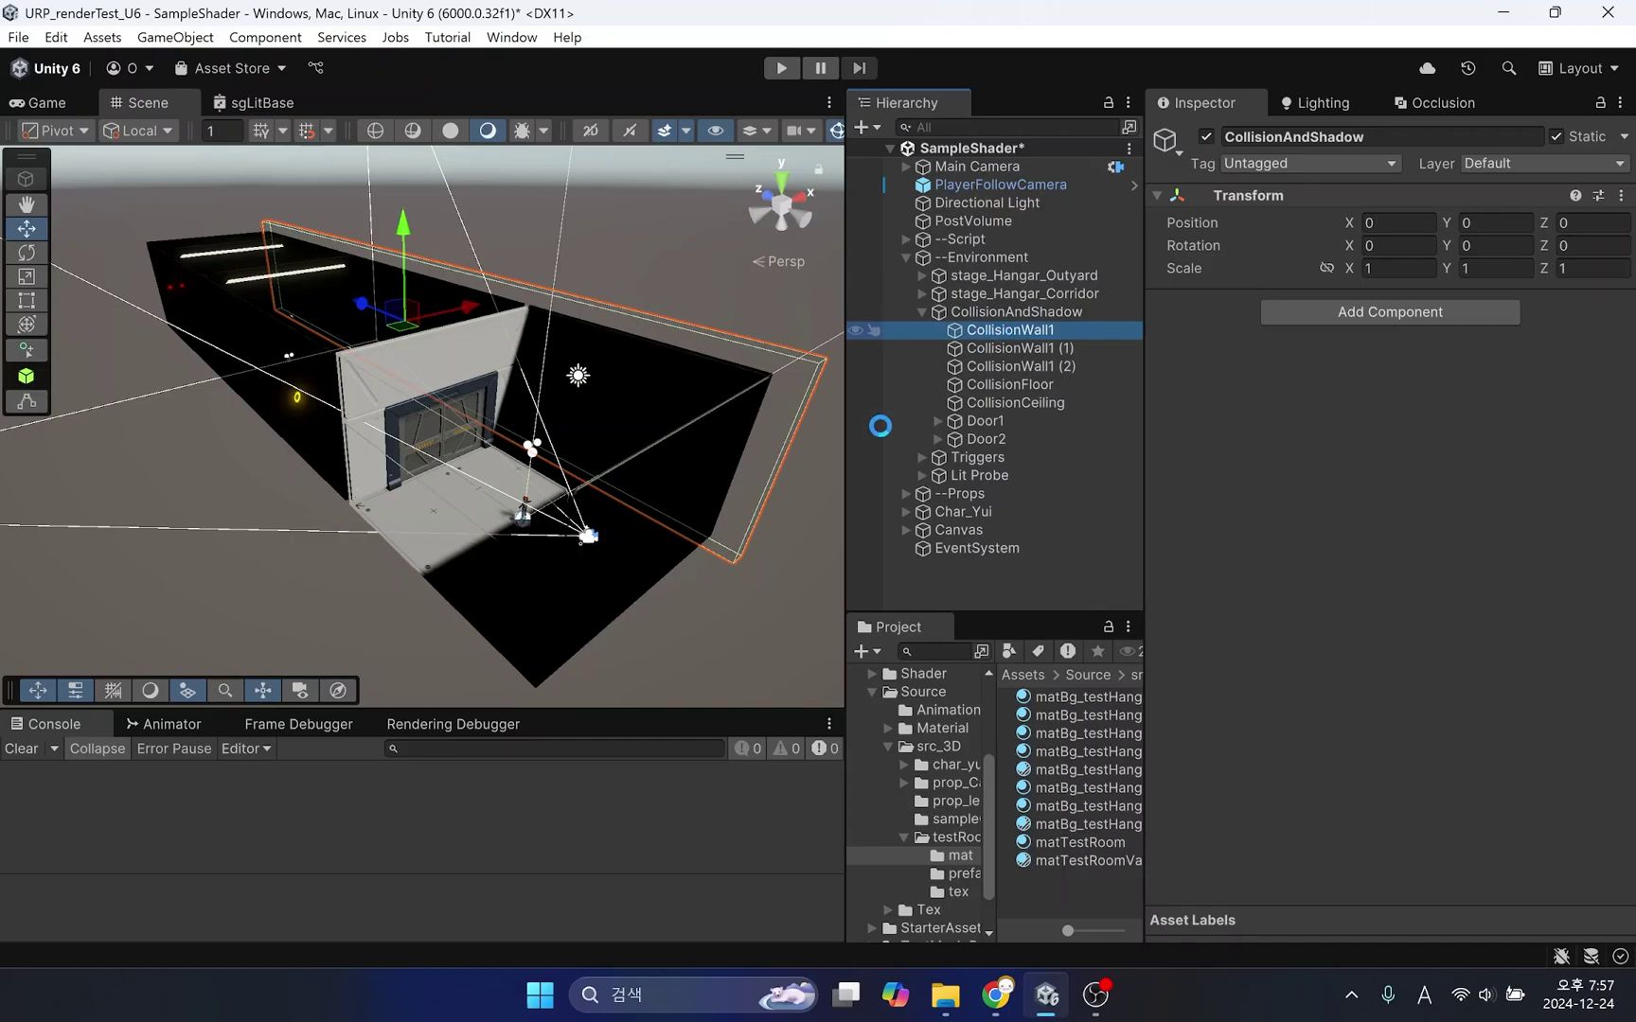
{"action": "left_click_drag", "start_coordinate": [785, 497], "coordinate": [317, 369], "text": "alt"}
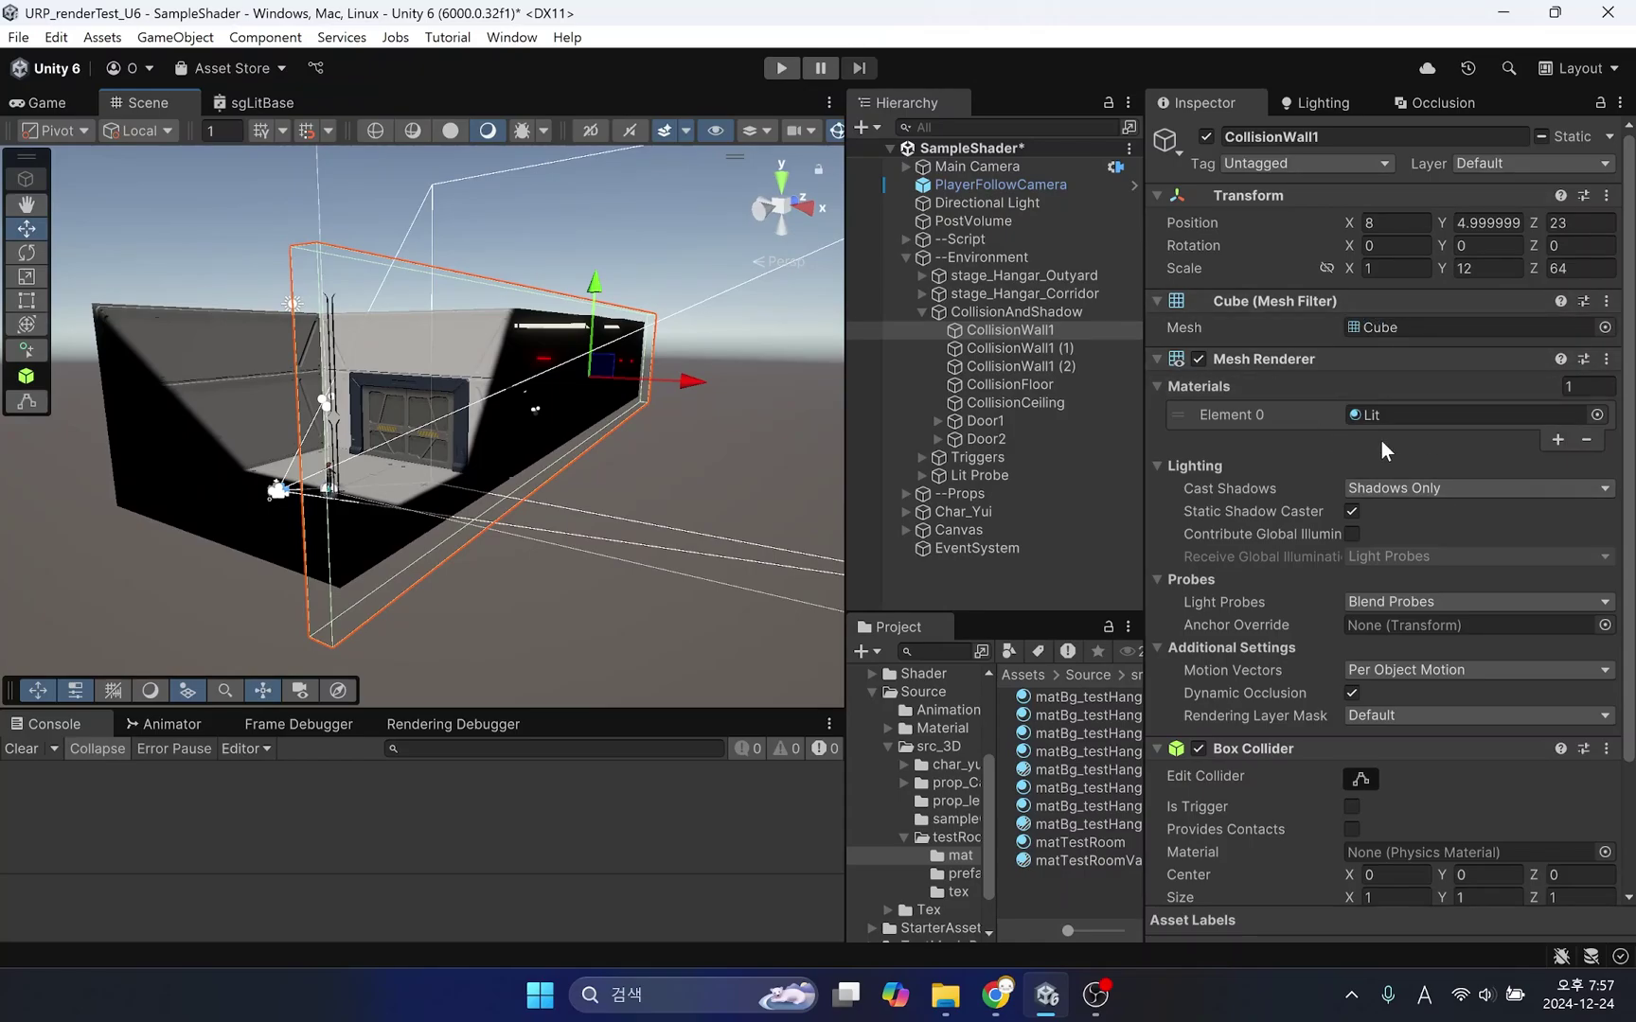
{"action": "left_click", "coordinate": [1454, 488]}
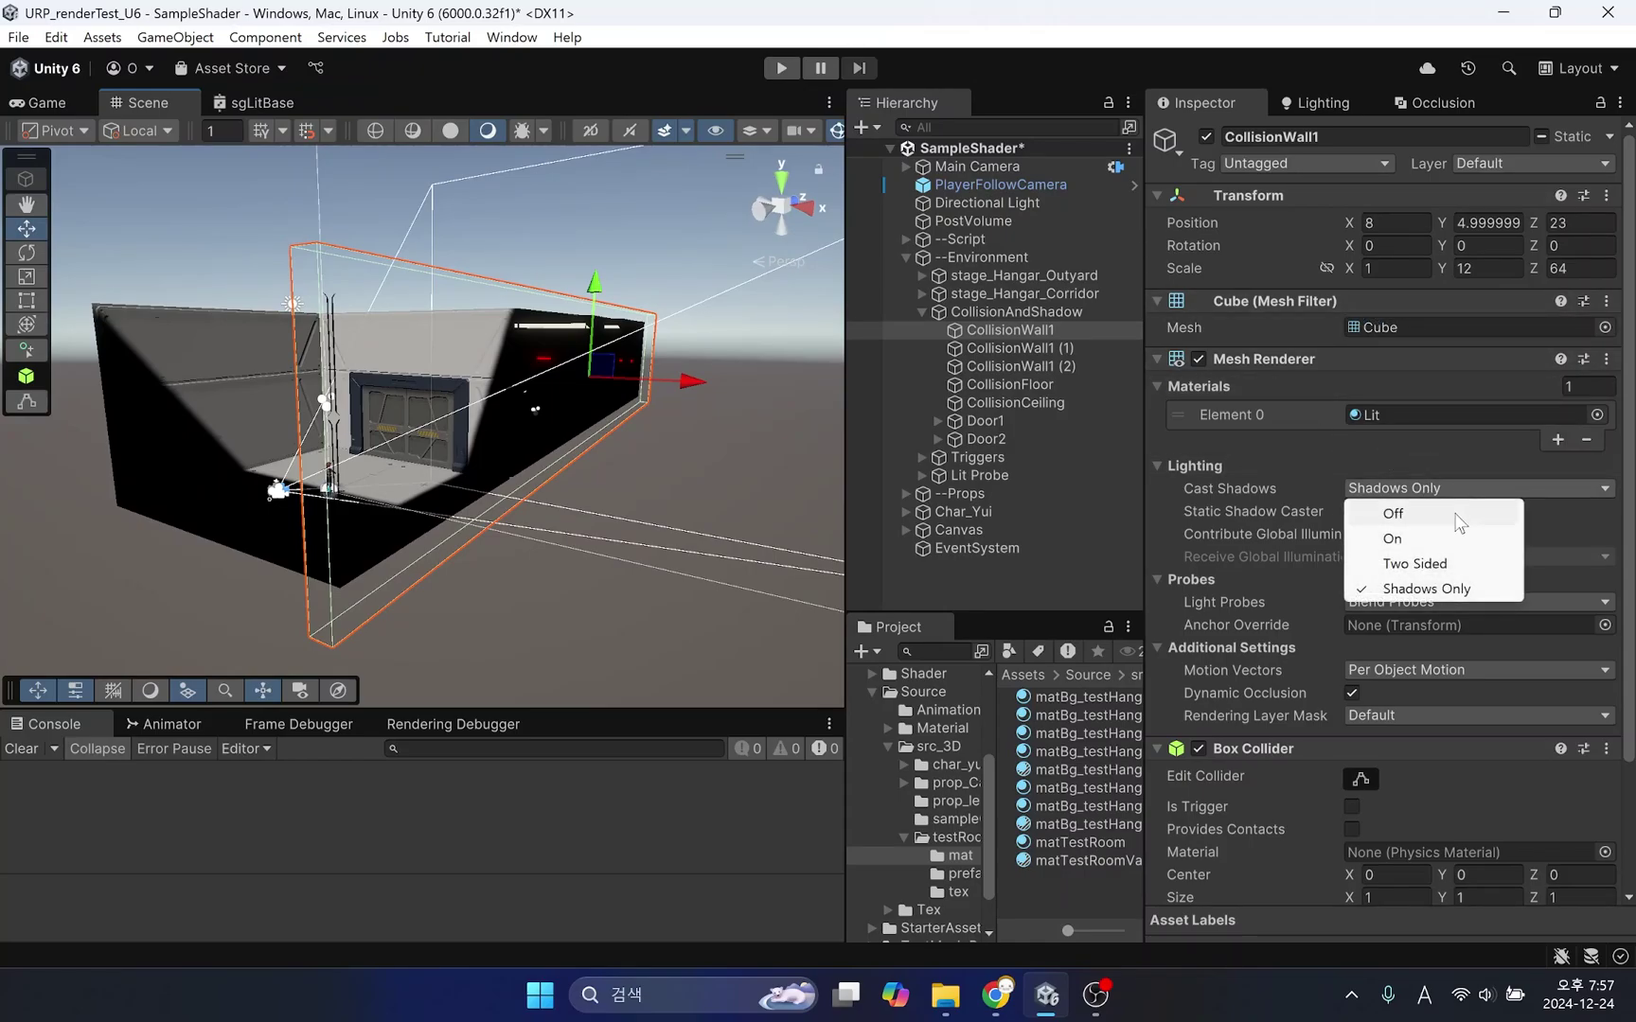
{"action": "left_click", "coordinate": [1450, 516]}
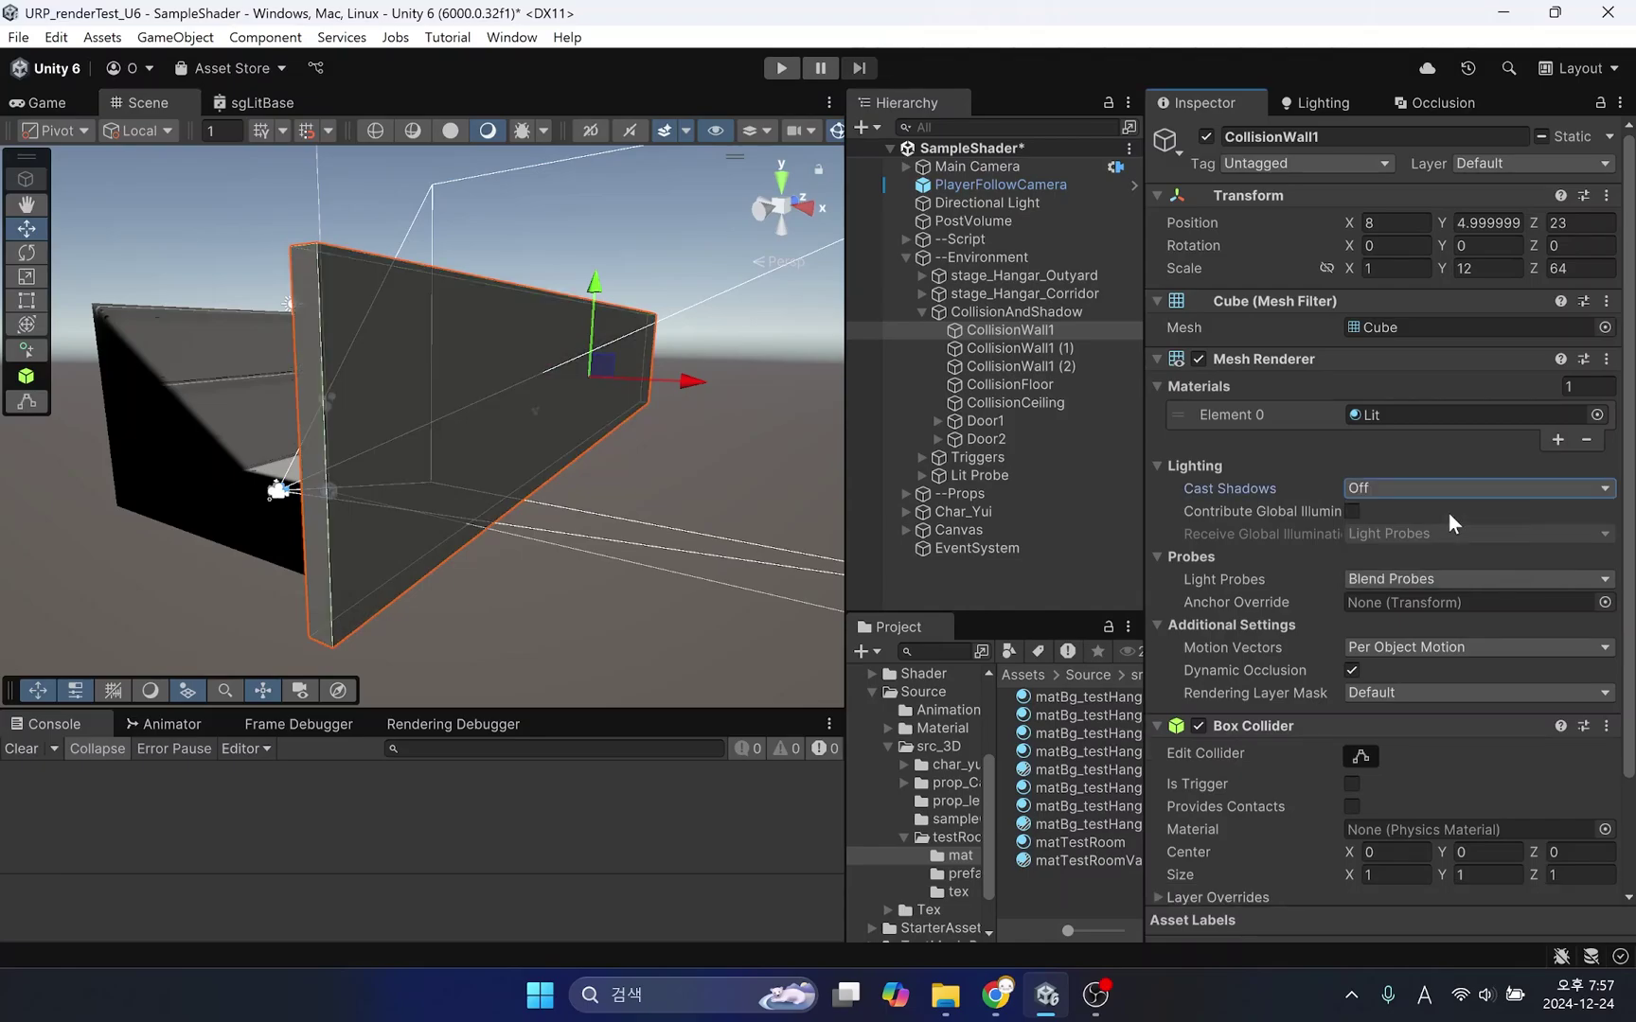
{"action": "left_click", "coordinate": [1440, 490]}
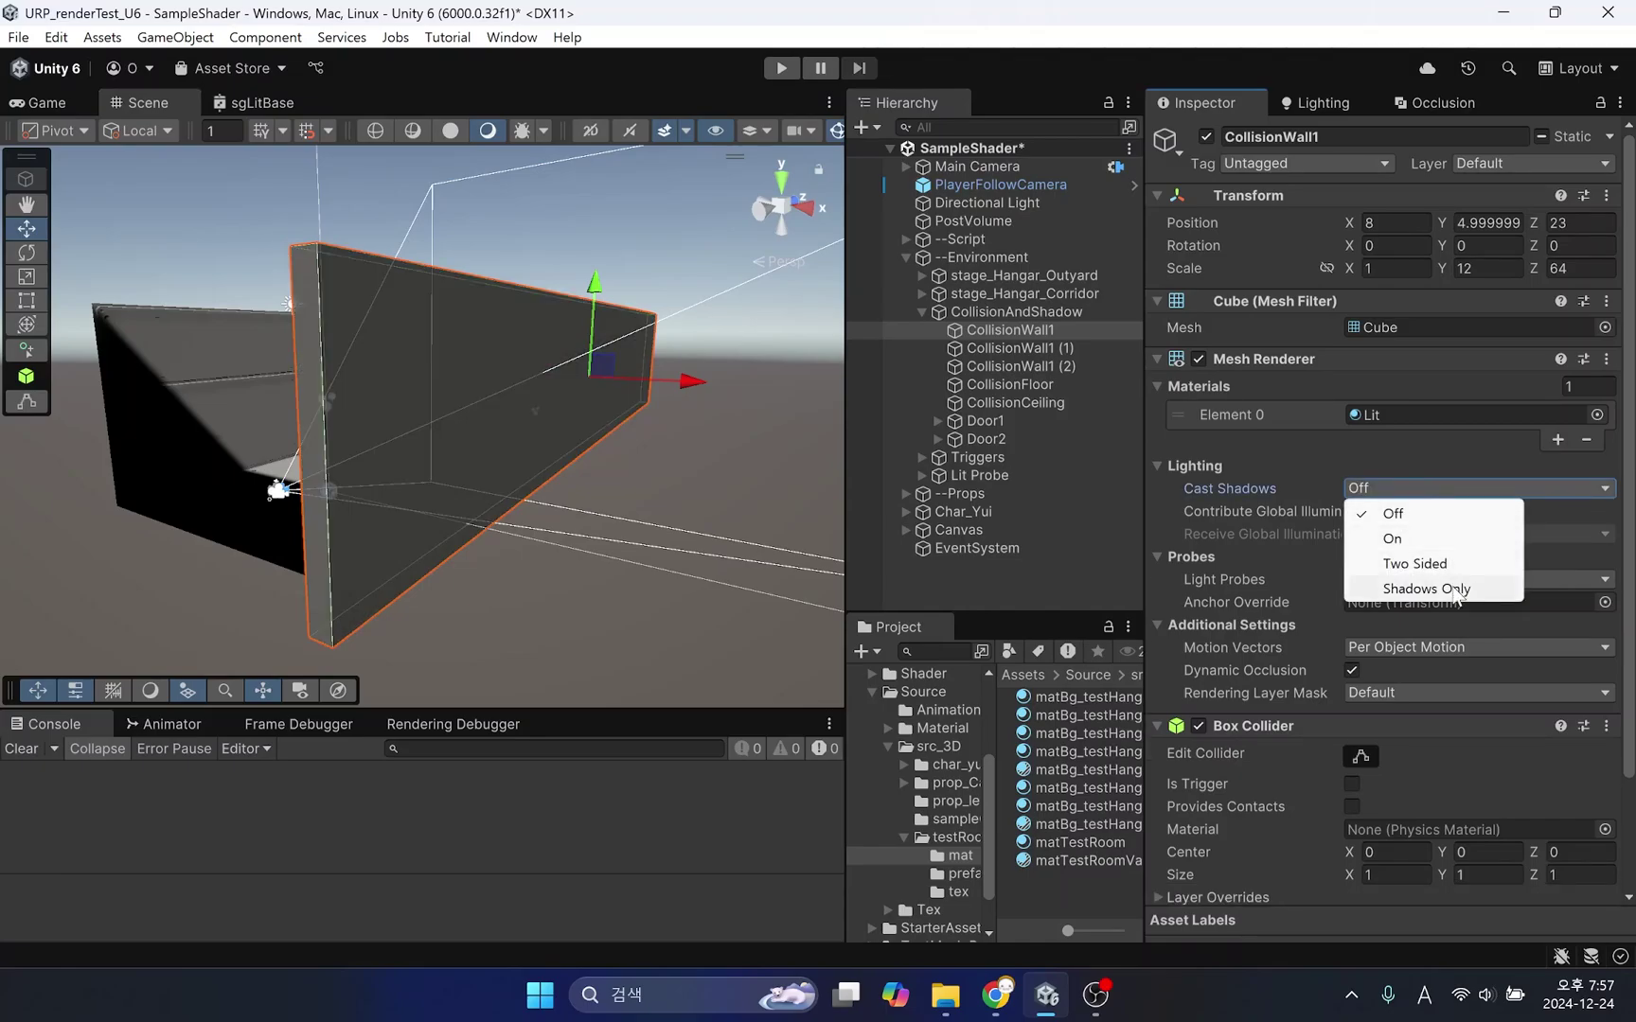
{"action": "left_click", "coordinate": [1452, 587]}
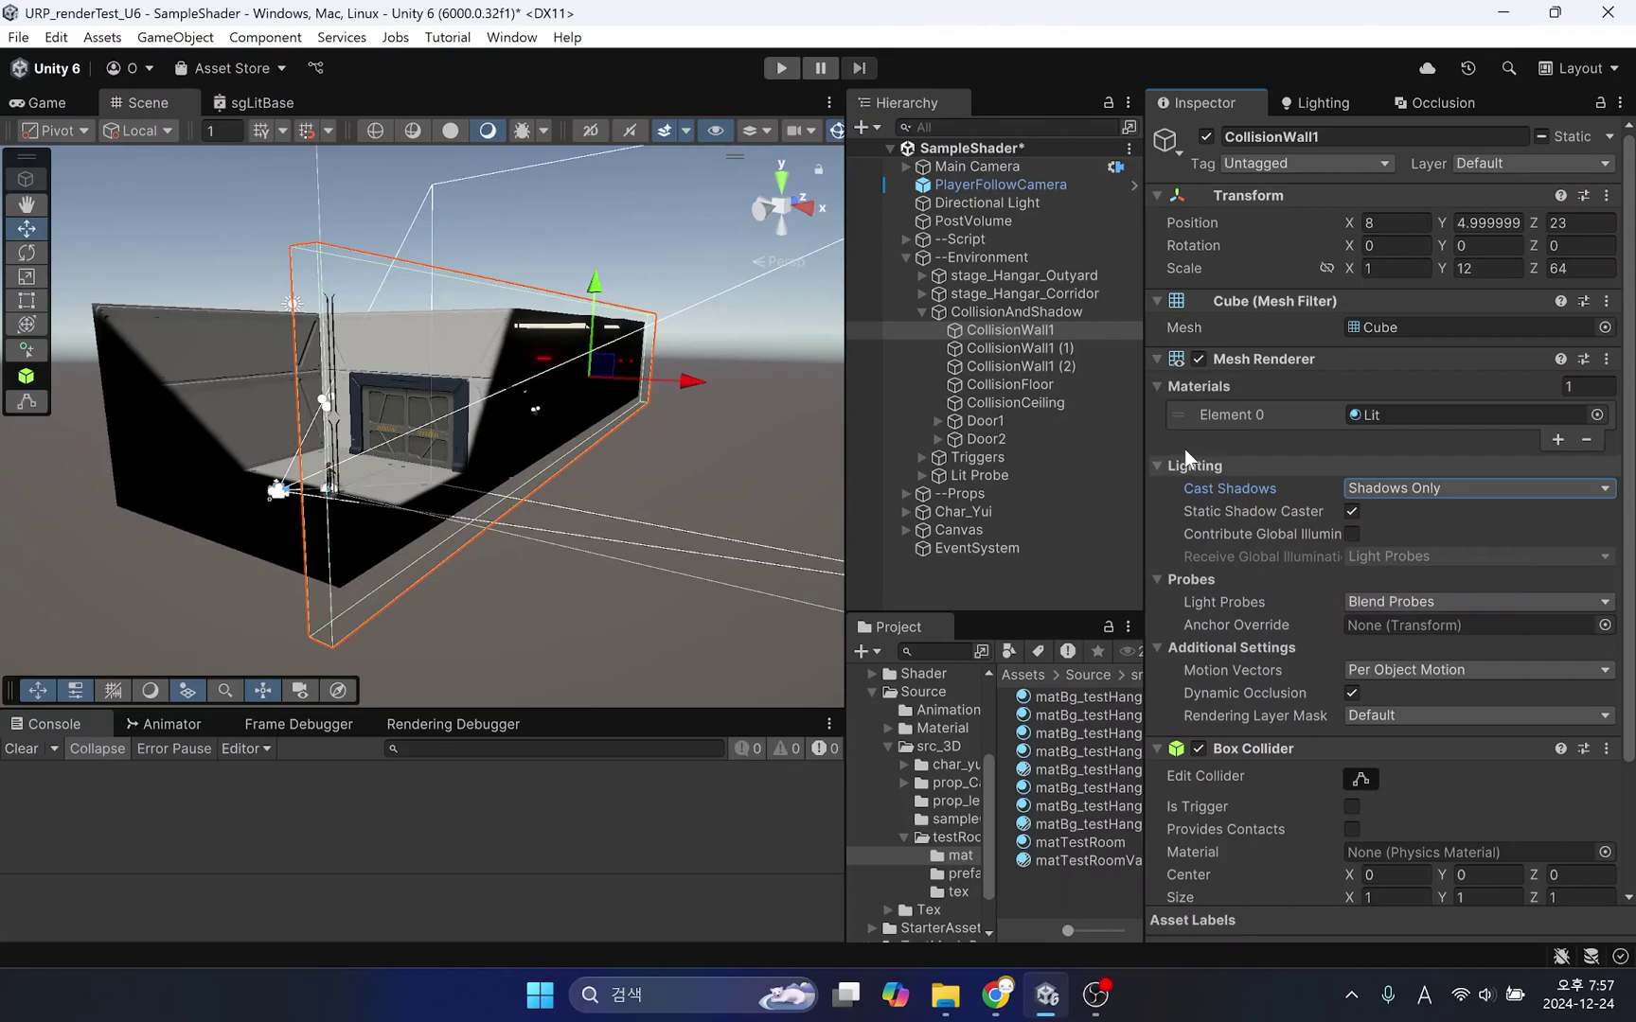
Step: Inspect the shadow casting settings of CollisionFloor and CollisionCeiling and their placement around the hangar
{"action": "left_click", "coordinate": [1056, 383]}
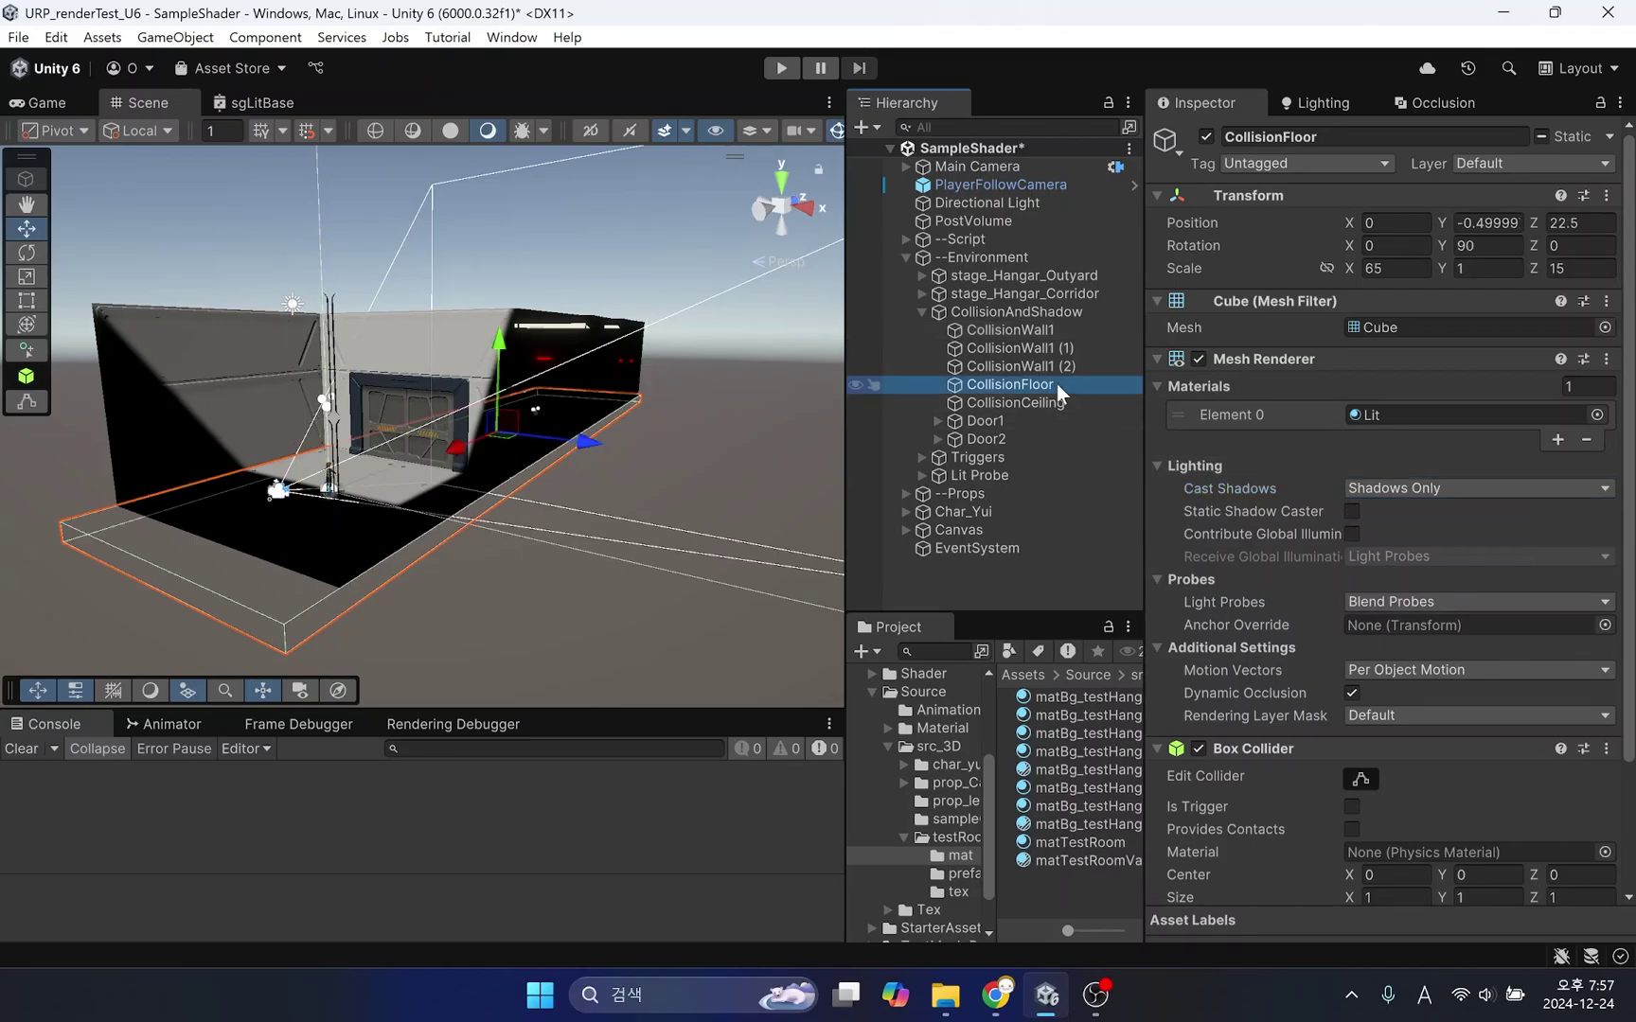
{"action": "left_click", "coordinate": [1058, 404]}
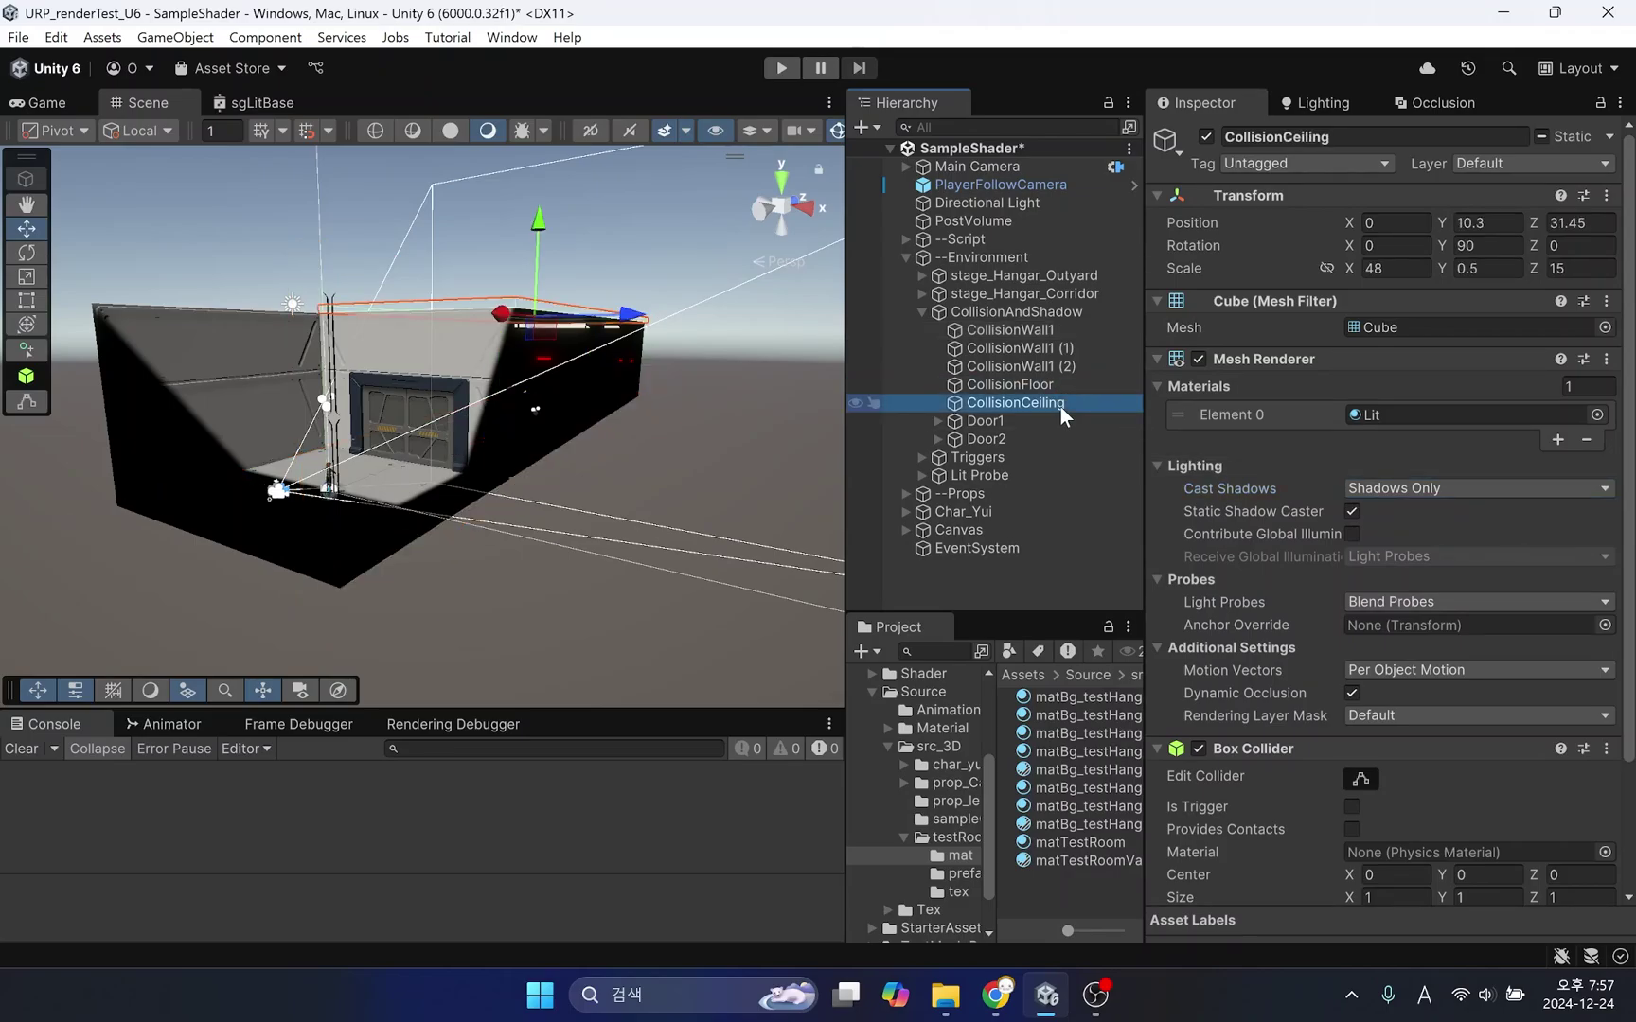
{"action": "left_click_drag", "start_coordinate": [738, 388], "coordinate": [598, 516], "text": "alt"}
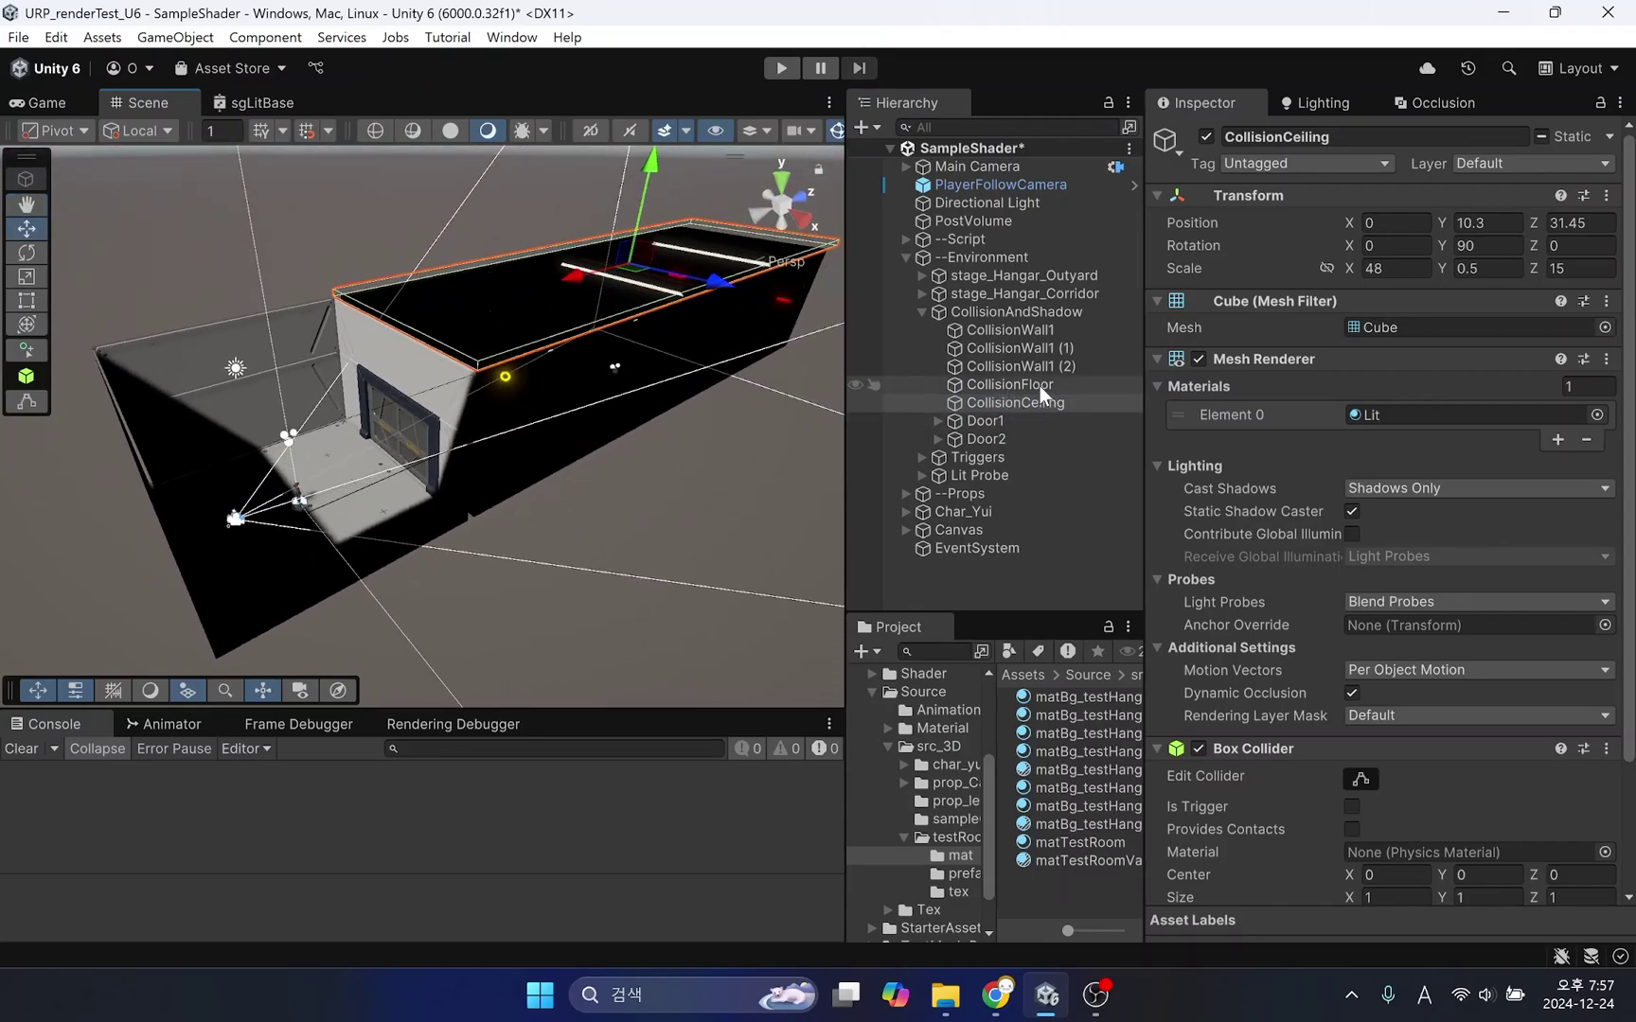
Step: Inspect the collision objects in the Door1 and Door2 groups and view their placement around the doorways
{"action": "left_click", "coordinate": [1025, 425]}
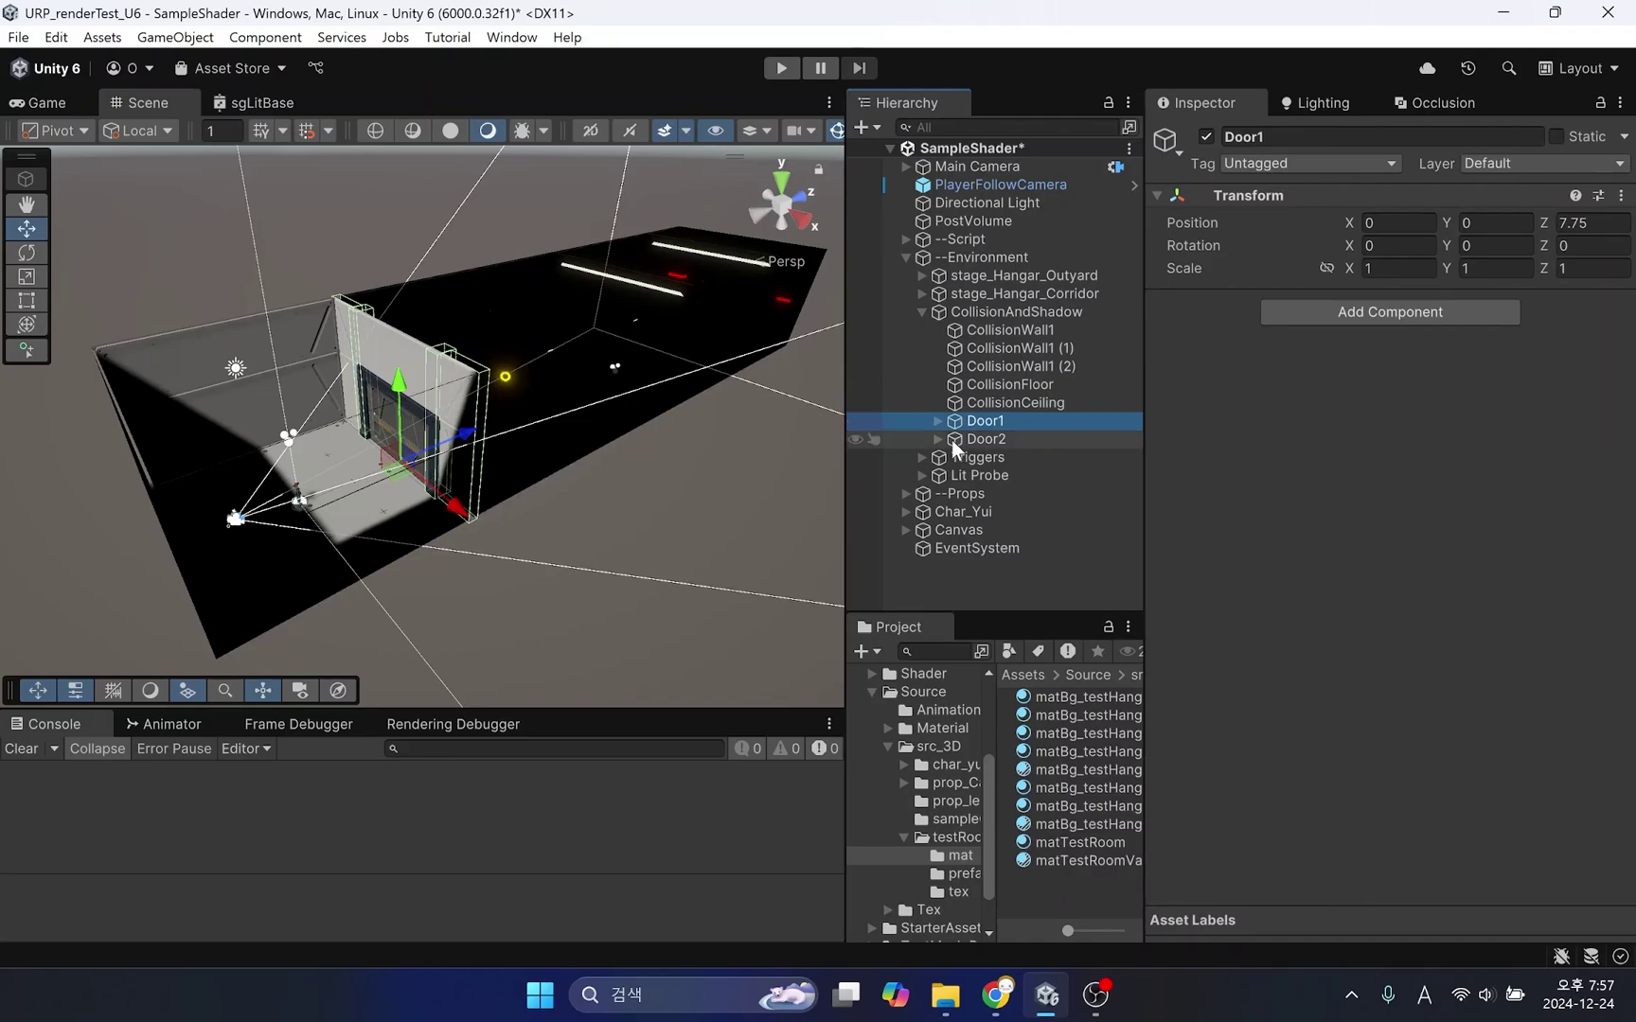
{"action": "left_click", "coordinate": [938, 421]}
{"action": "left_click", "coordinate": [994, 441]}
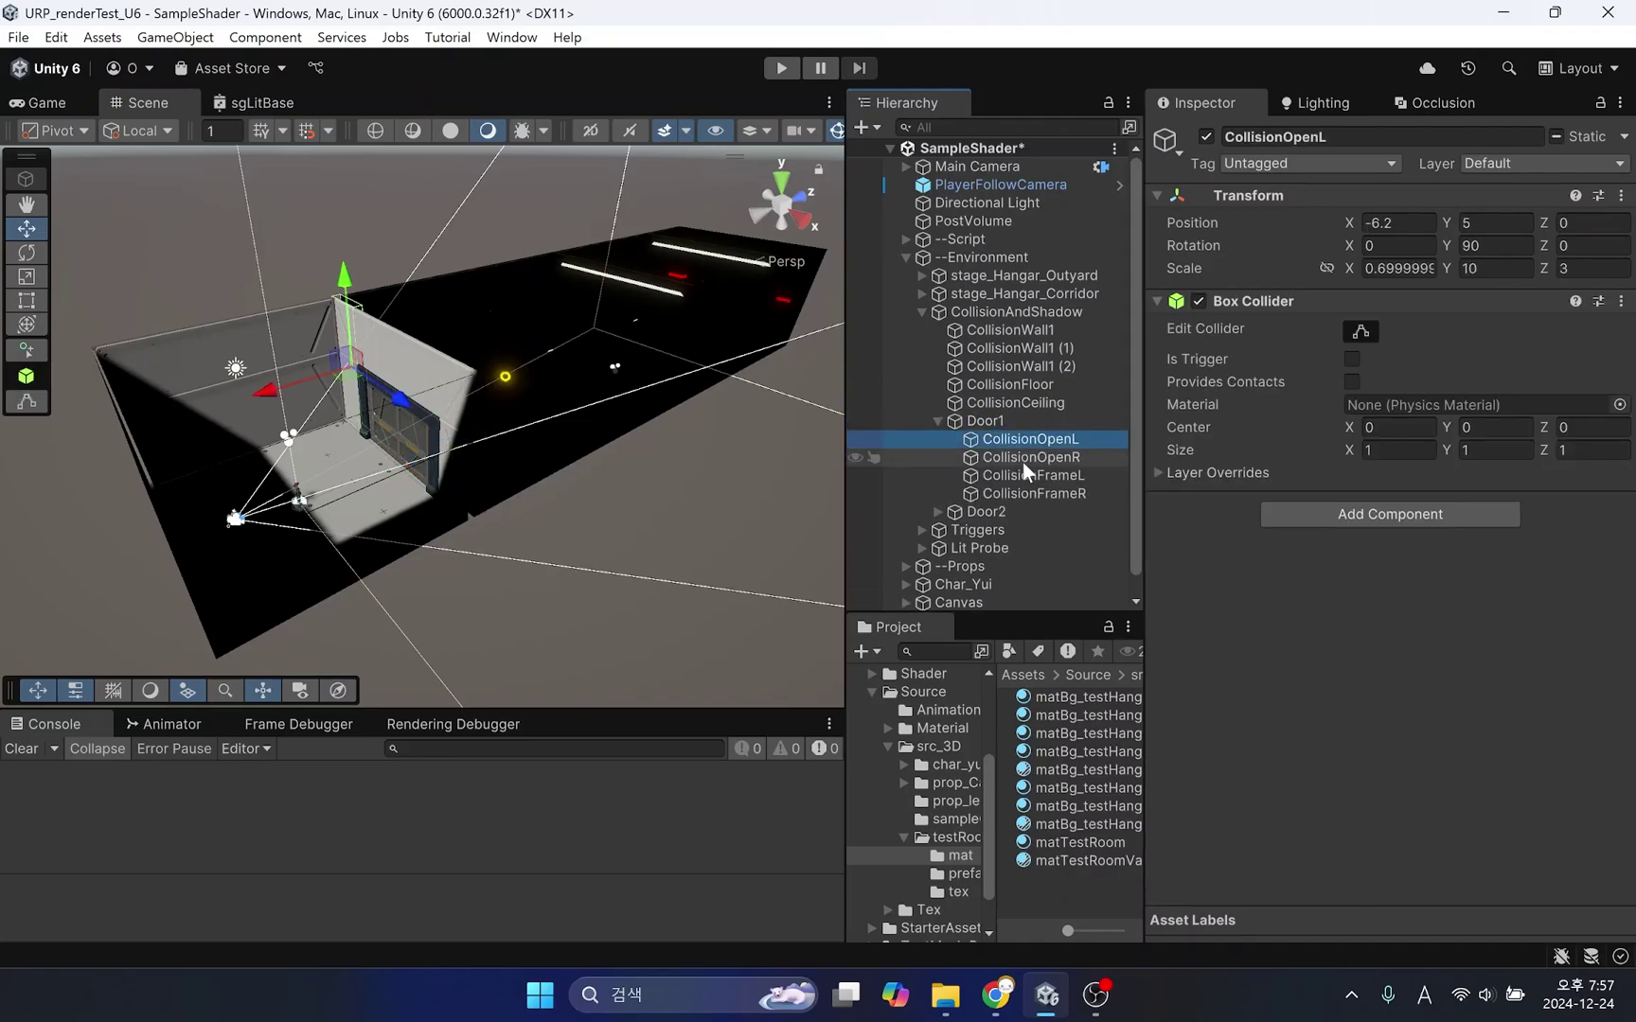
{"action": "left_click", "coordinate": [1022, 461]}
{"action": "left_click", "coordinate": [1040, 477]}
{"action": "left_click", "coordinate": [1045, 493]}
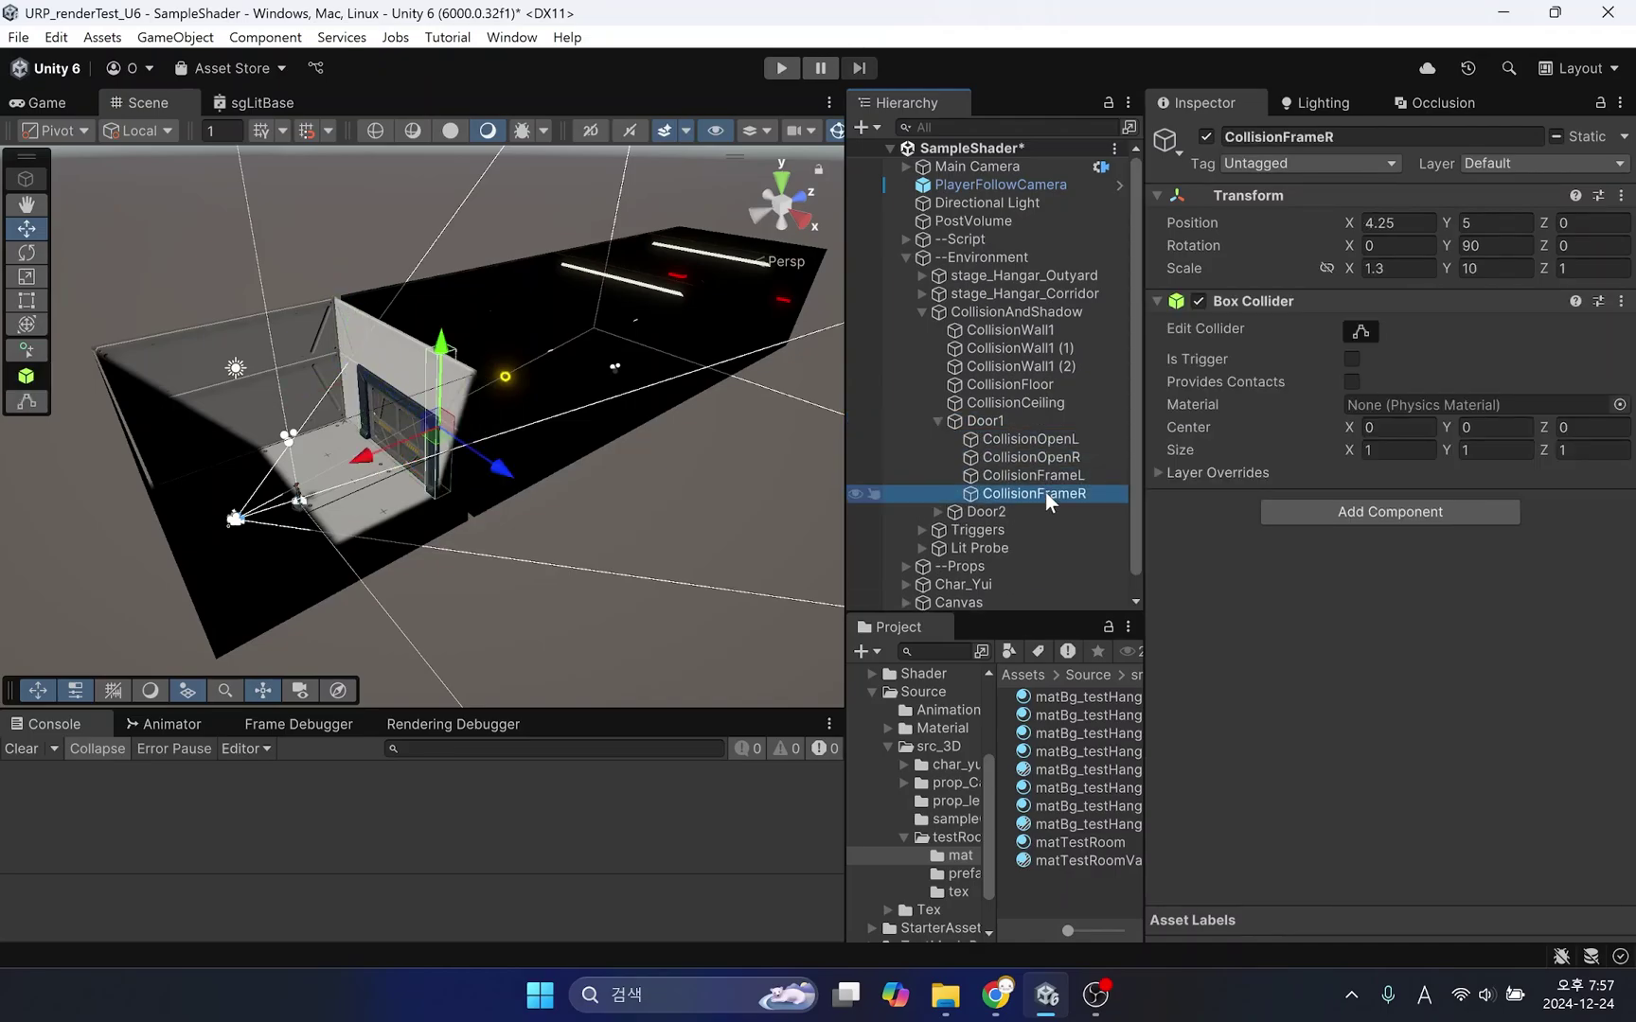
{"action": "left_click", "coordinate": [938, 420]}
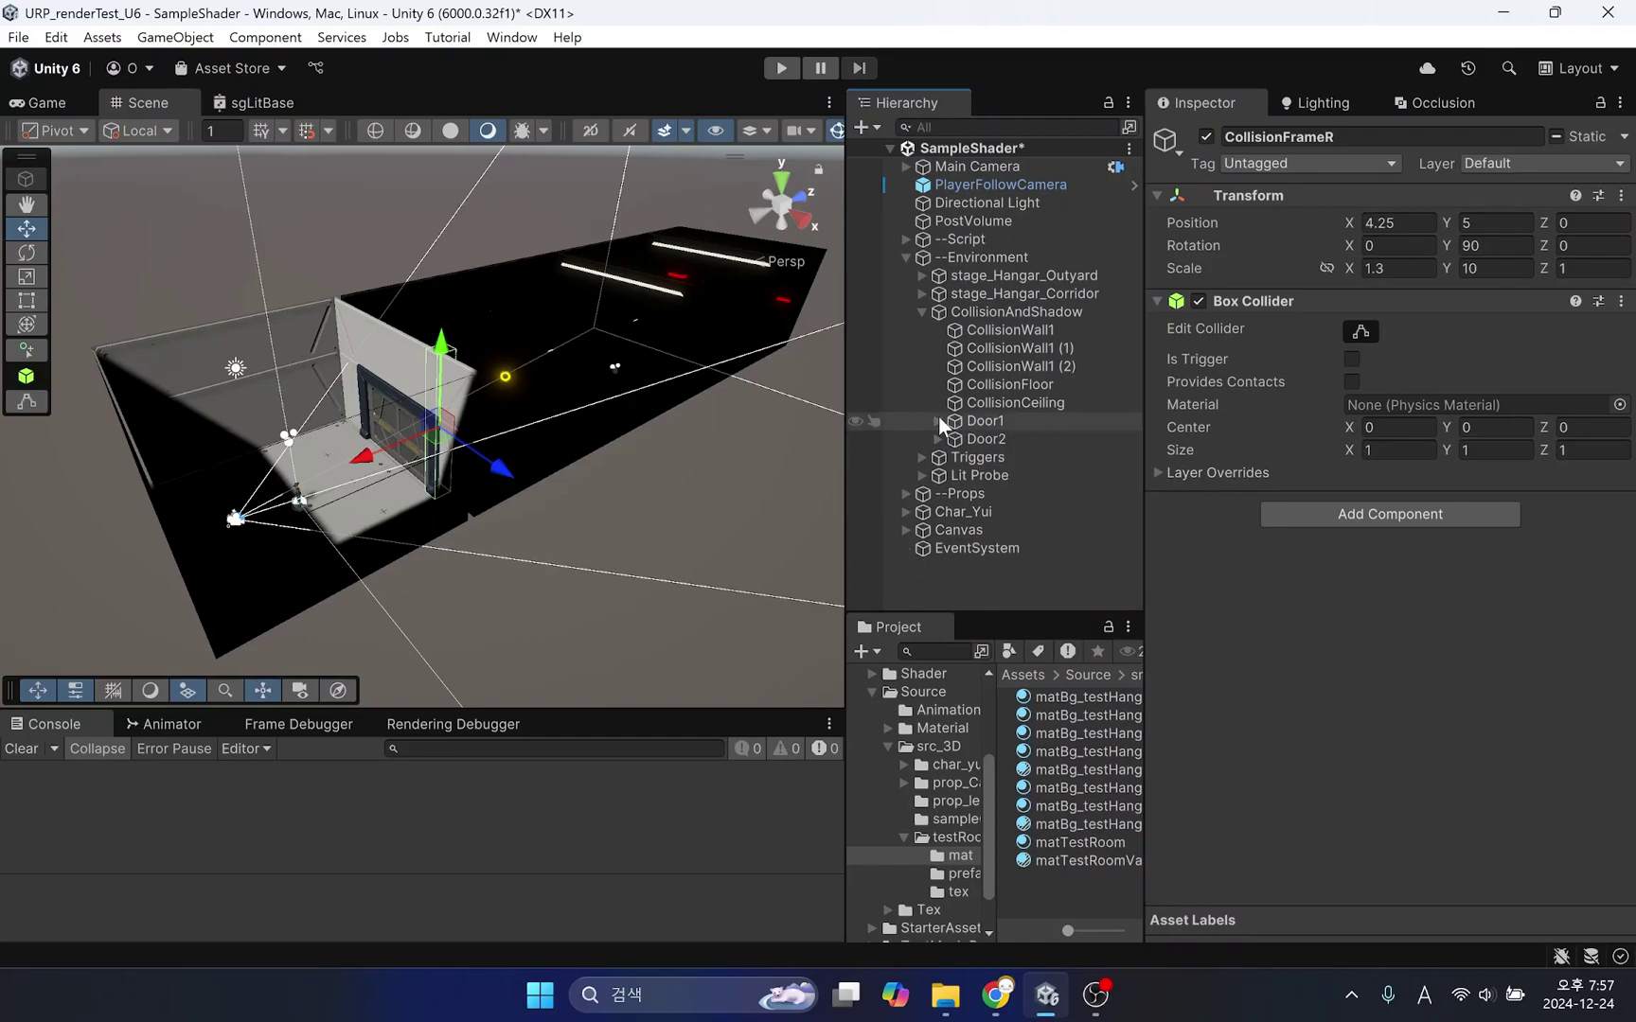
{"action": "left_click", "coordinate": [938, 439]}
{"action": "left_click", "coordinate": [1019, 461]}
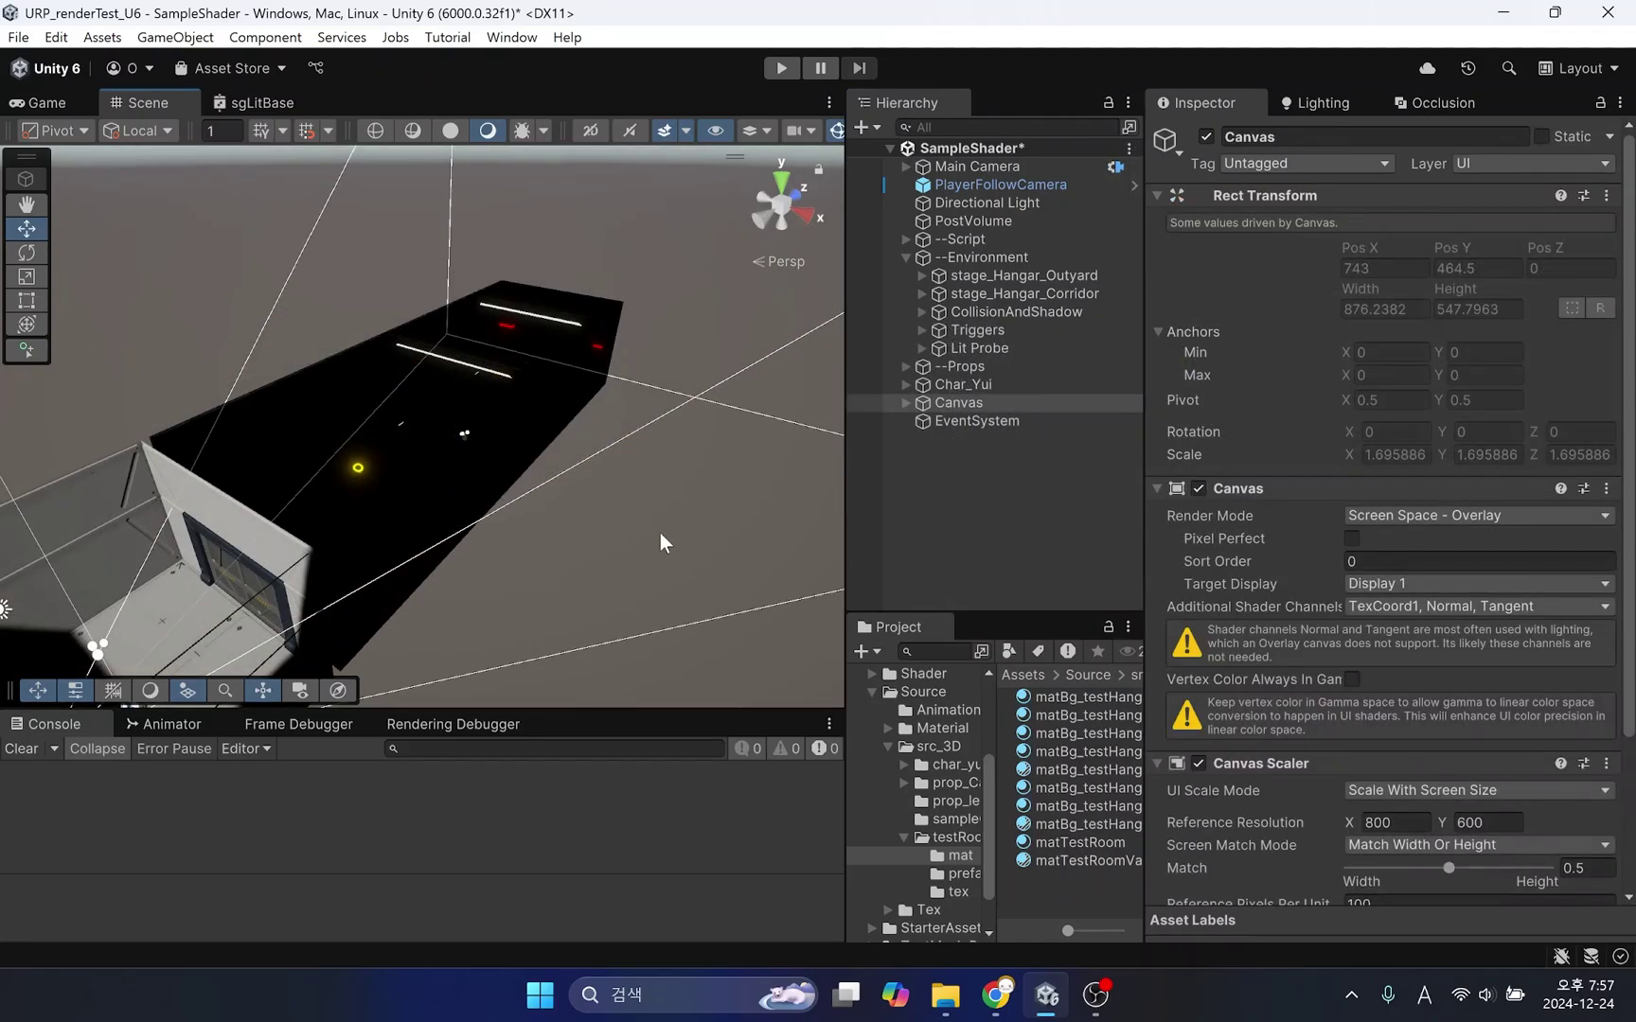
{"action": "left_click_drag", "start_coordinate": [577, 553], "coordinate": [460, 559], "text": "alt"}
{"action": "middle_click_drag", "start_coordinate": [460, 558], "coordinate": [570, 511]}
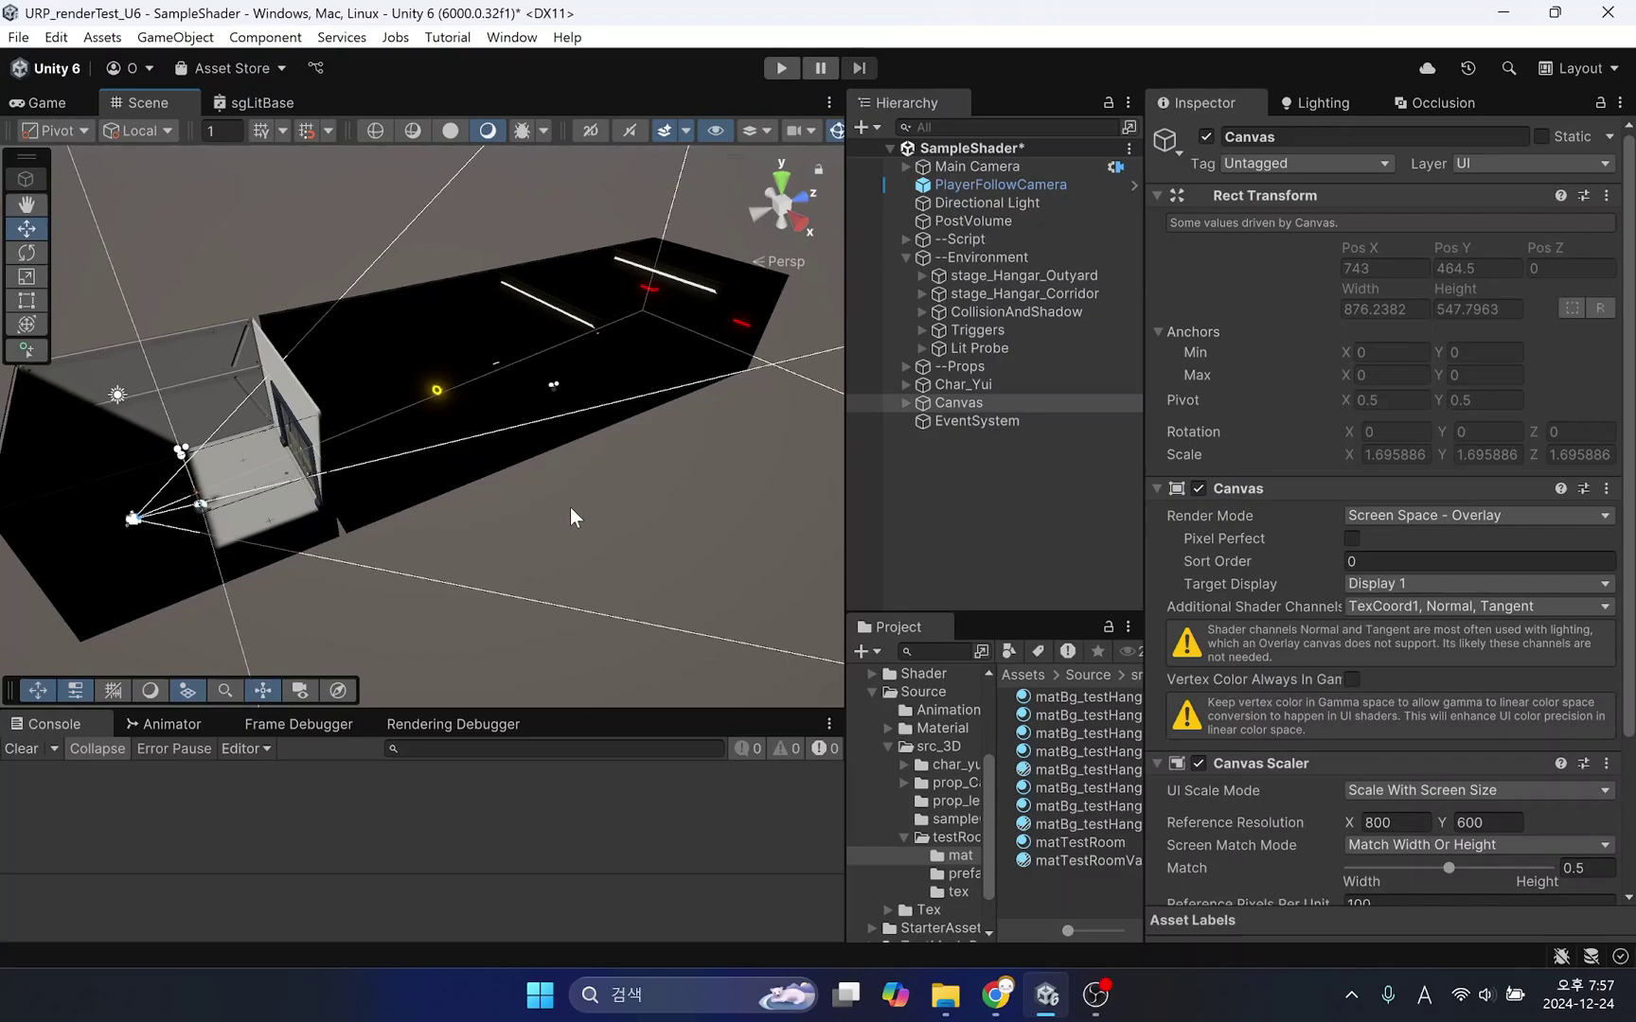
Step: Inspect the lighting settings of a dark corridor wall and its material variant's options, including Environment Reflections
{"action": "left_click_drag", "start_coordinate": [576, 518], "coordinate": [539, 491], "text": "alt"}
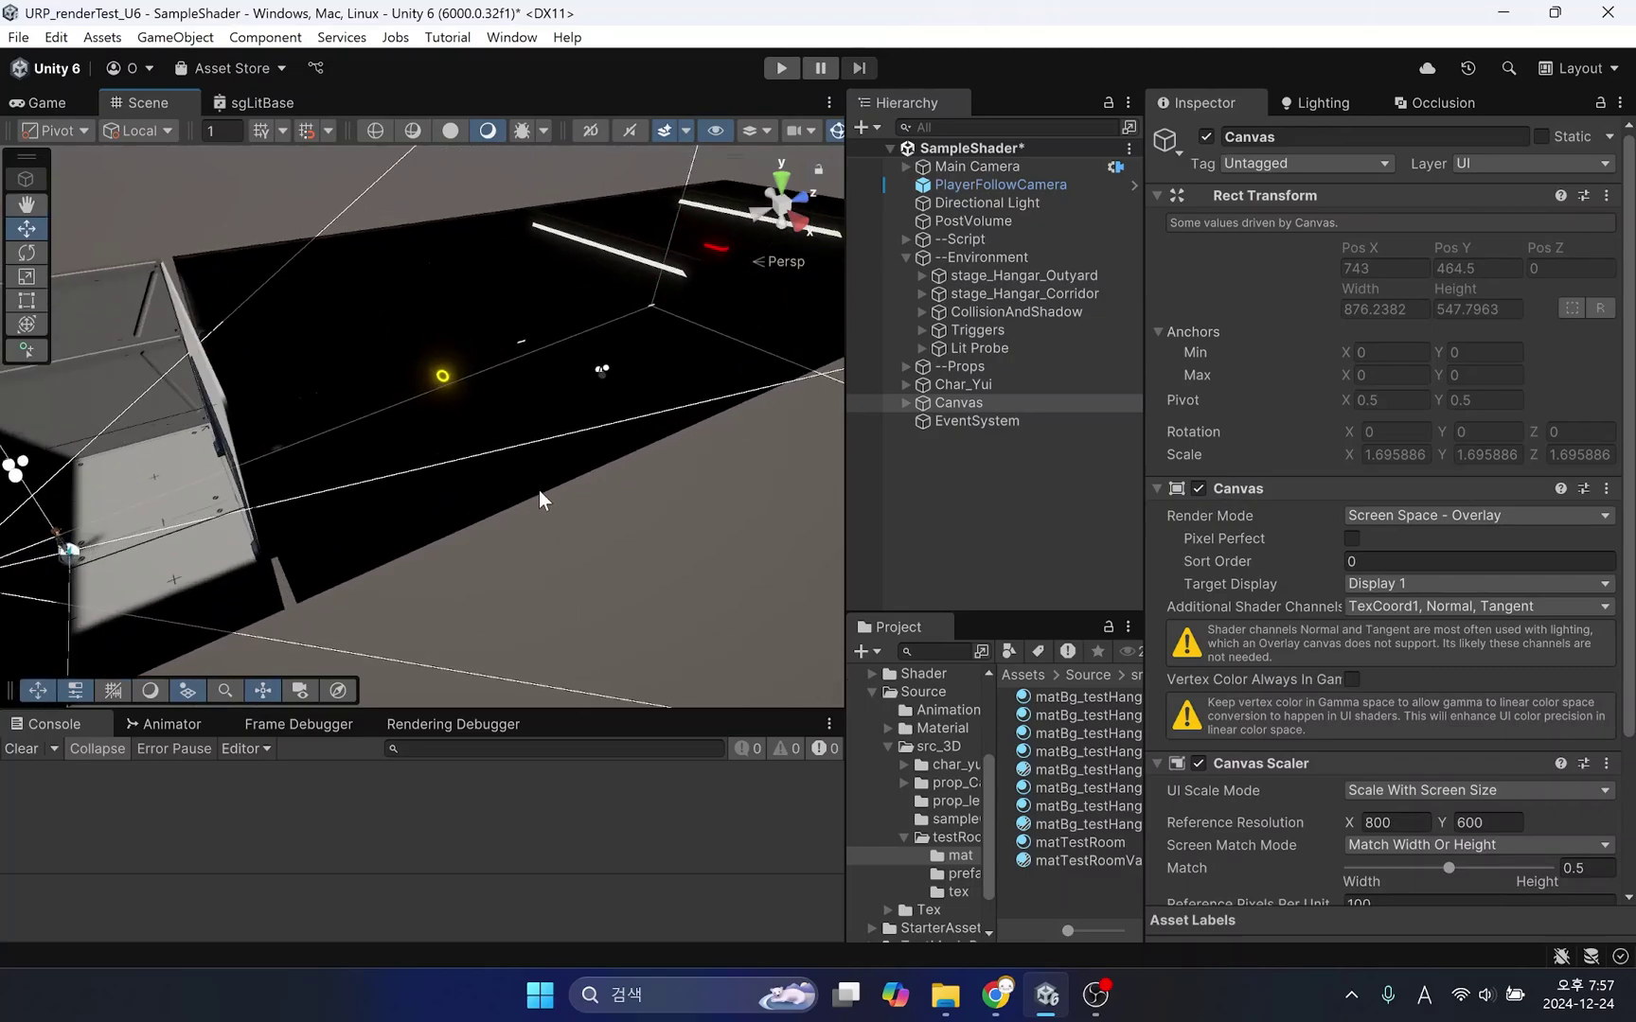
{"action": "left_click", "coordinate": [417, 272]}
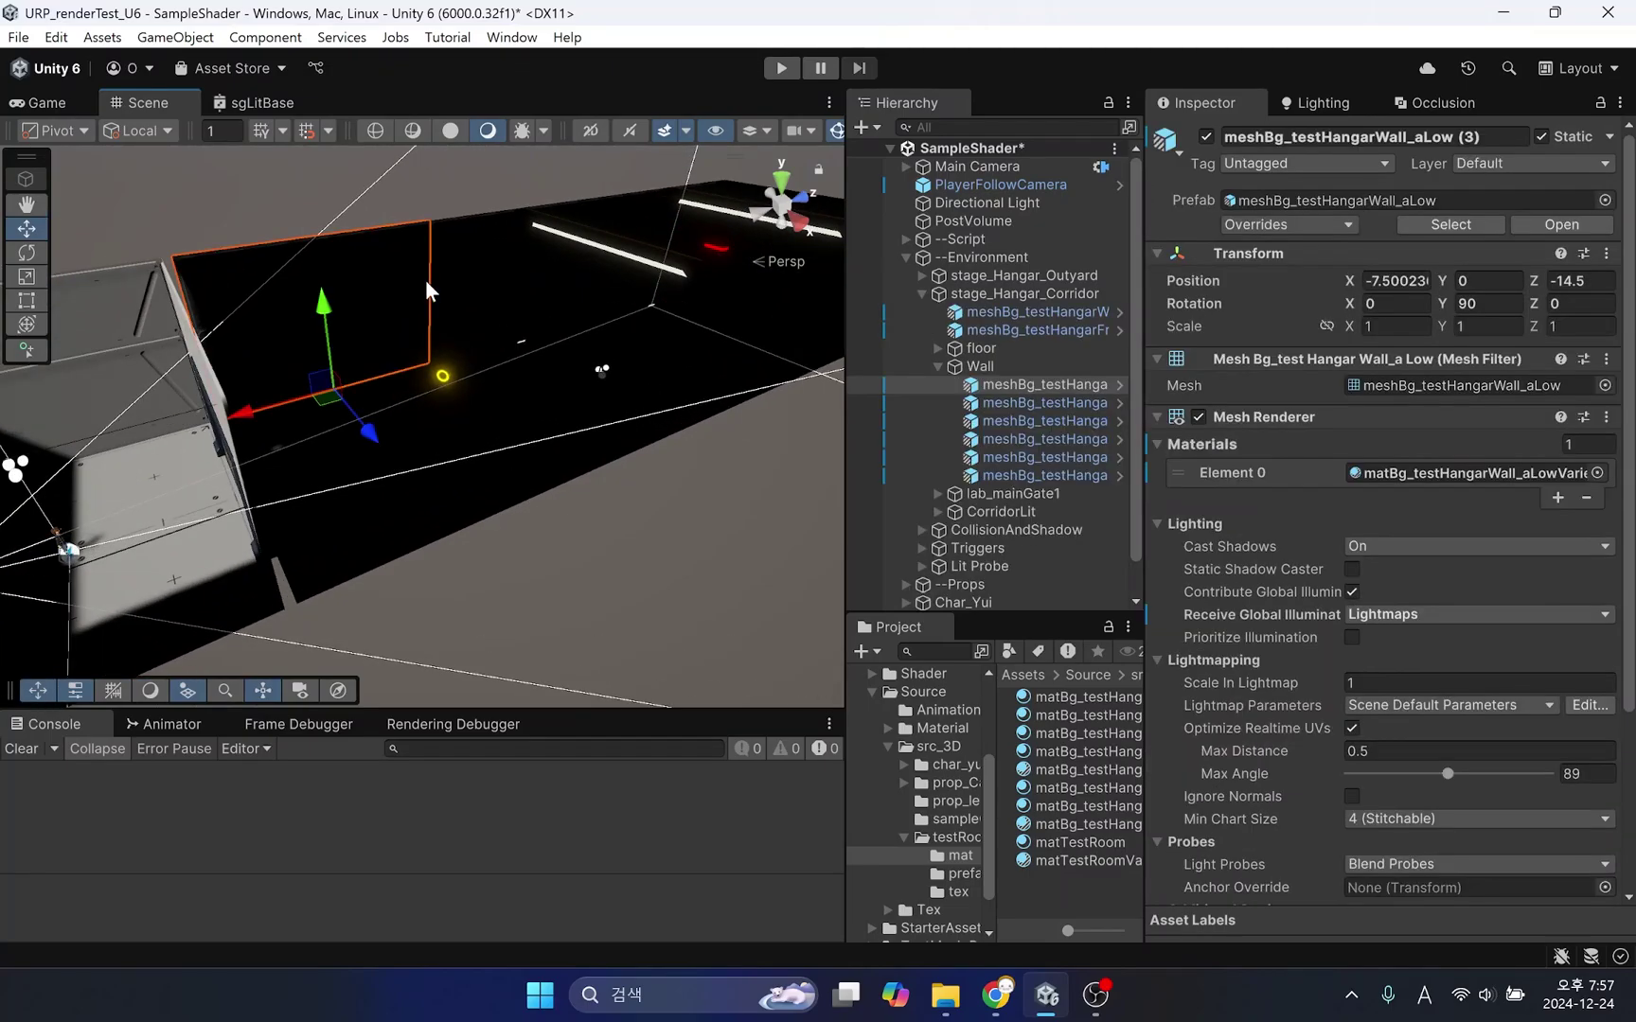
{"action": "scroll", "coordinate": [1264, 549], "scroll_direction": "down", "scroll_amount": 5}
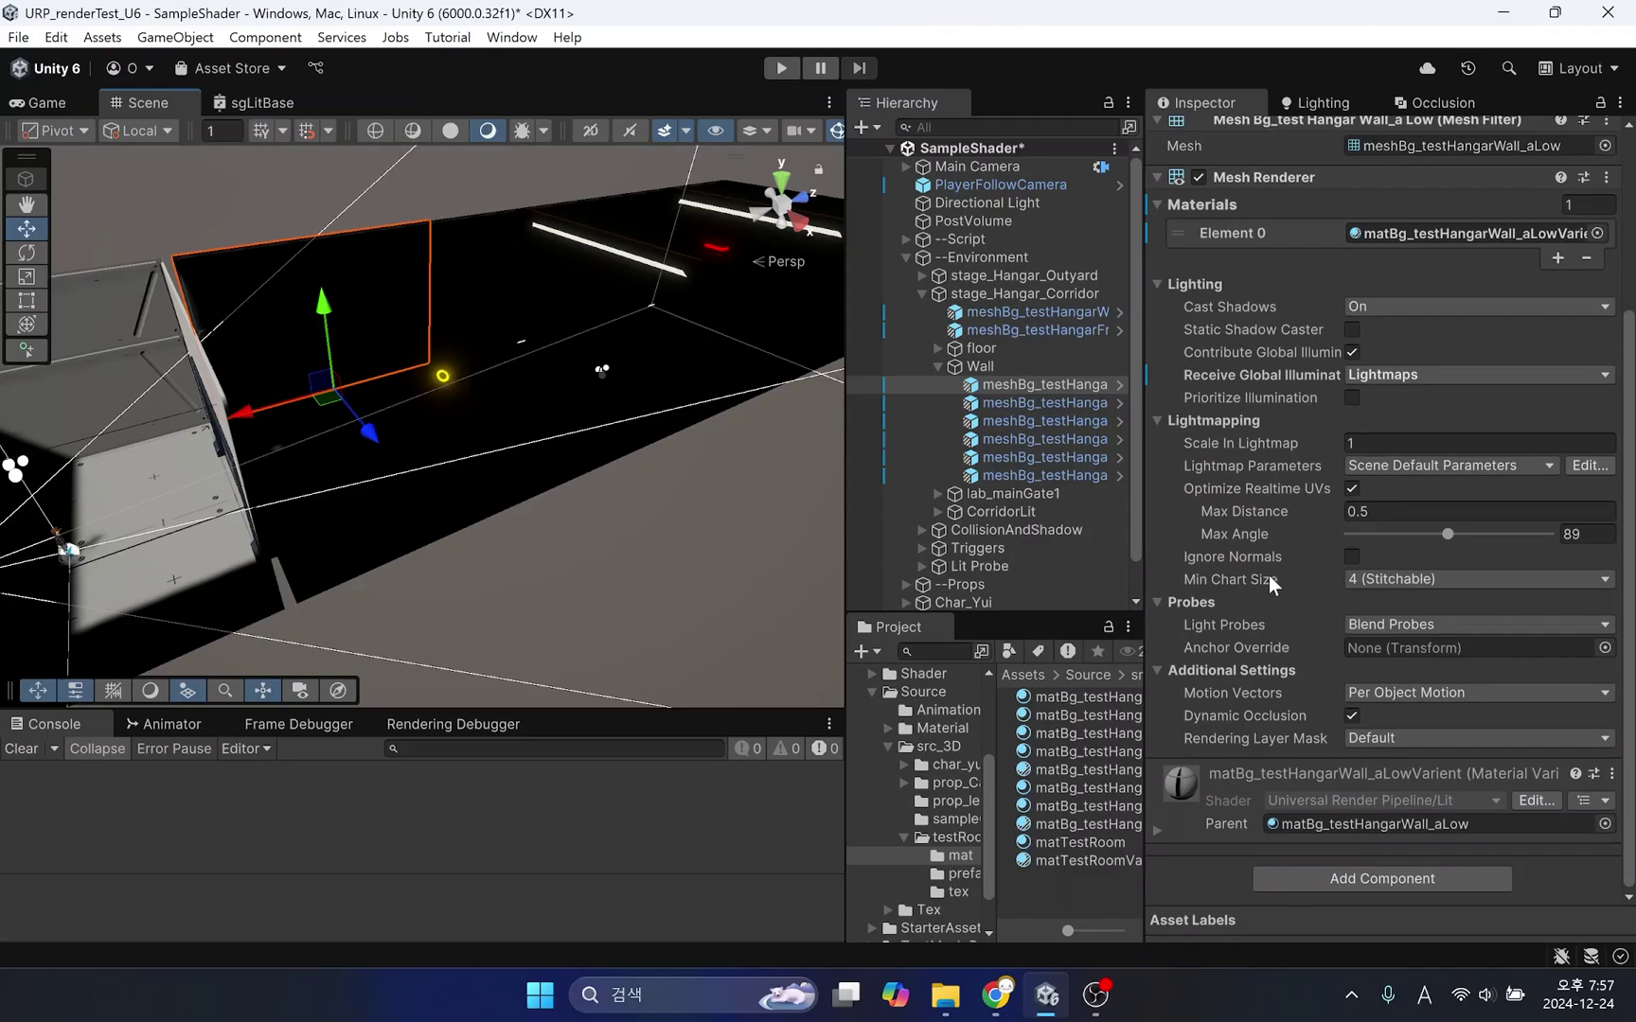
{"action": "left_click", "coordinate": [1157, 831]}
{"action": "scroll", "coordinate": [1234, 708], "scroll_direction": "down", "scroll_amount": 8}
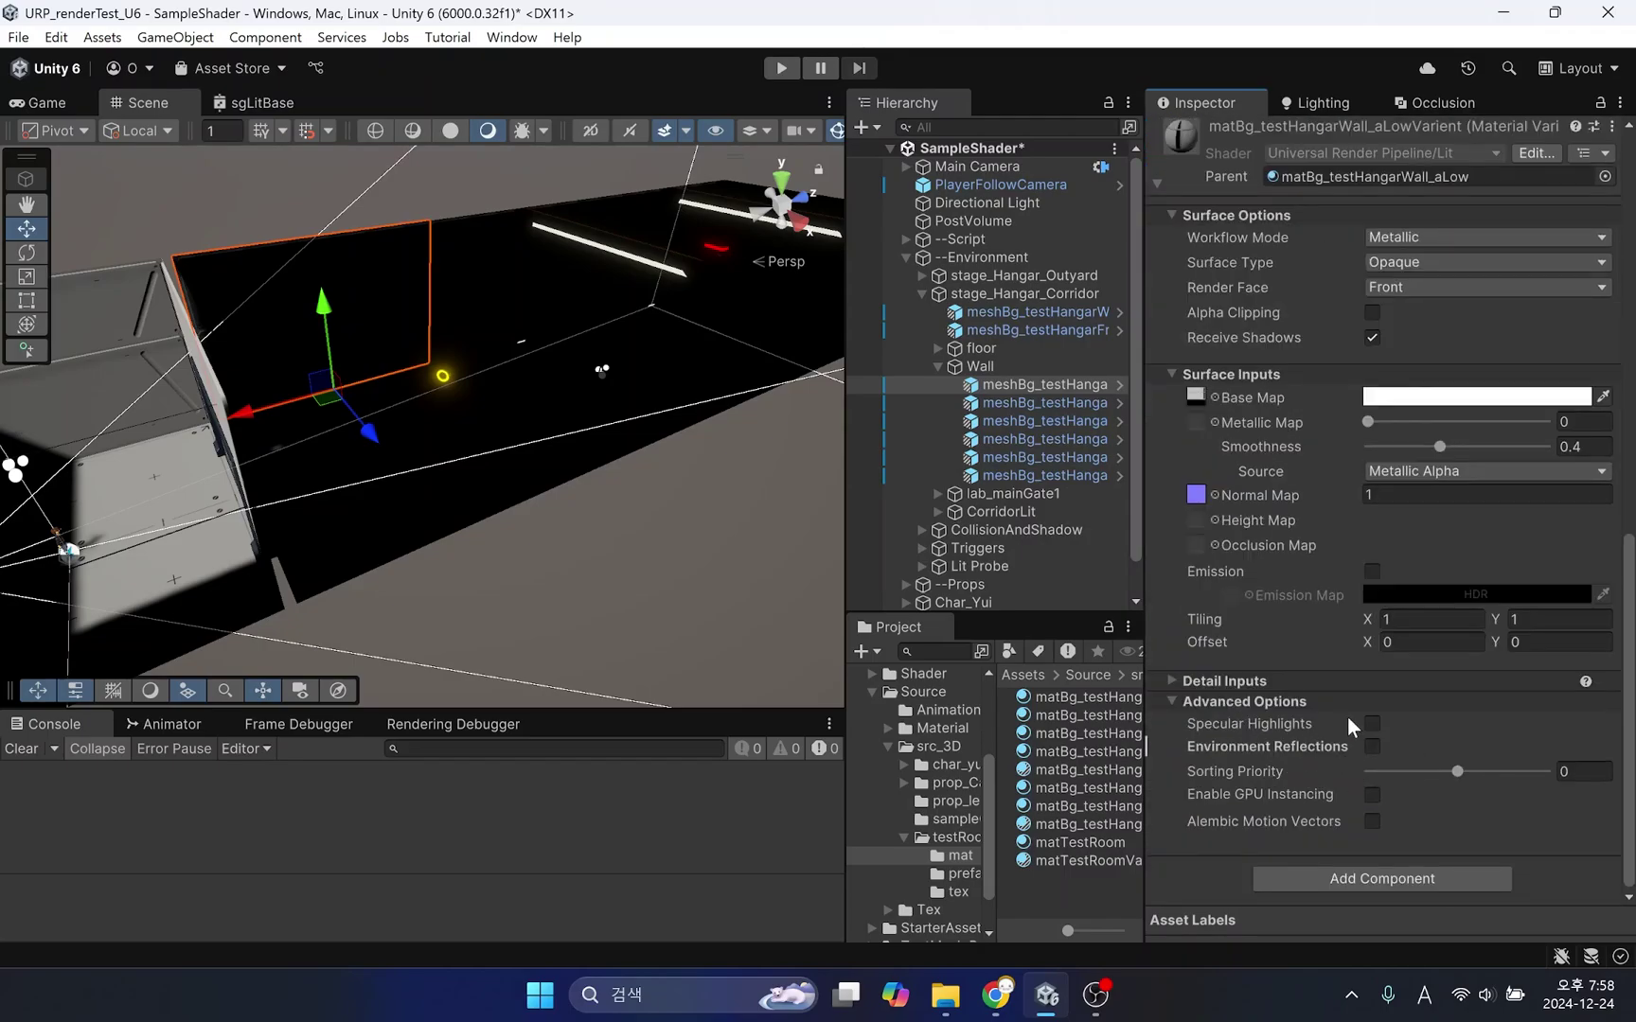
{"action": "left_click", "coordinate": [1373, 747]}
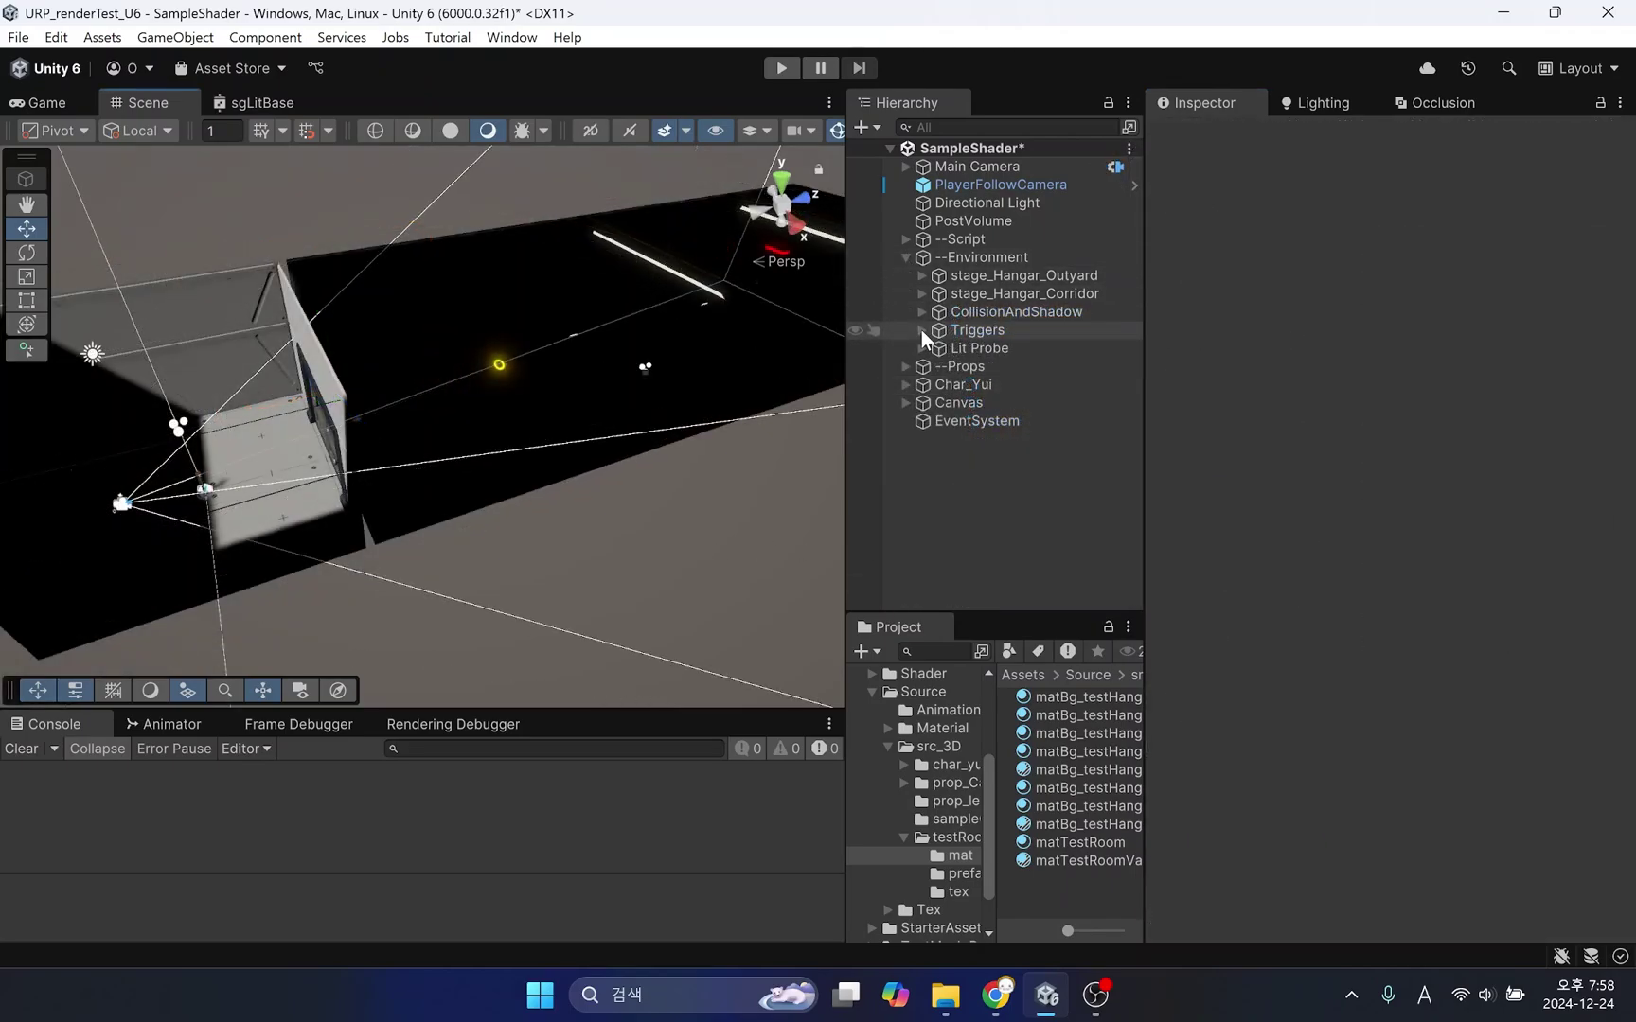
Step: Examine the probe layouts of the Outyard and Corridor light probe groups under Lit Probe
{"action": "left_click", "coordinate": [921, 348]}
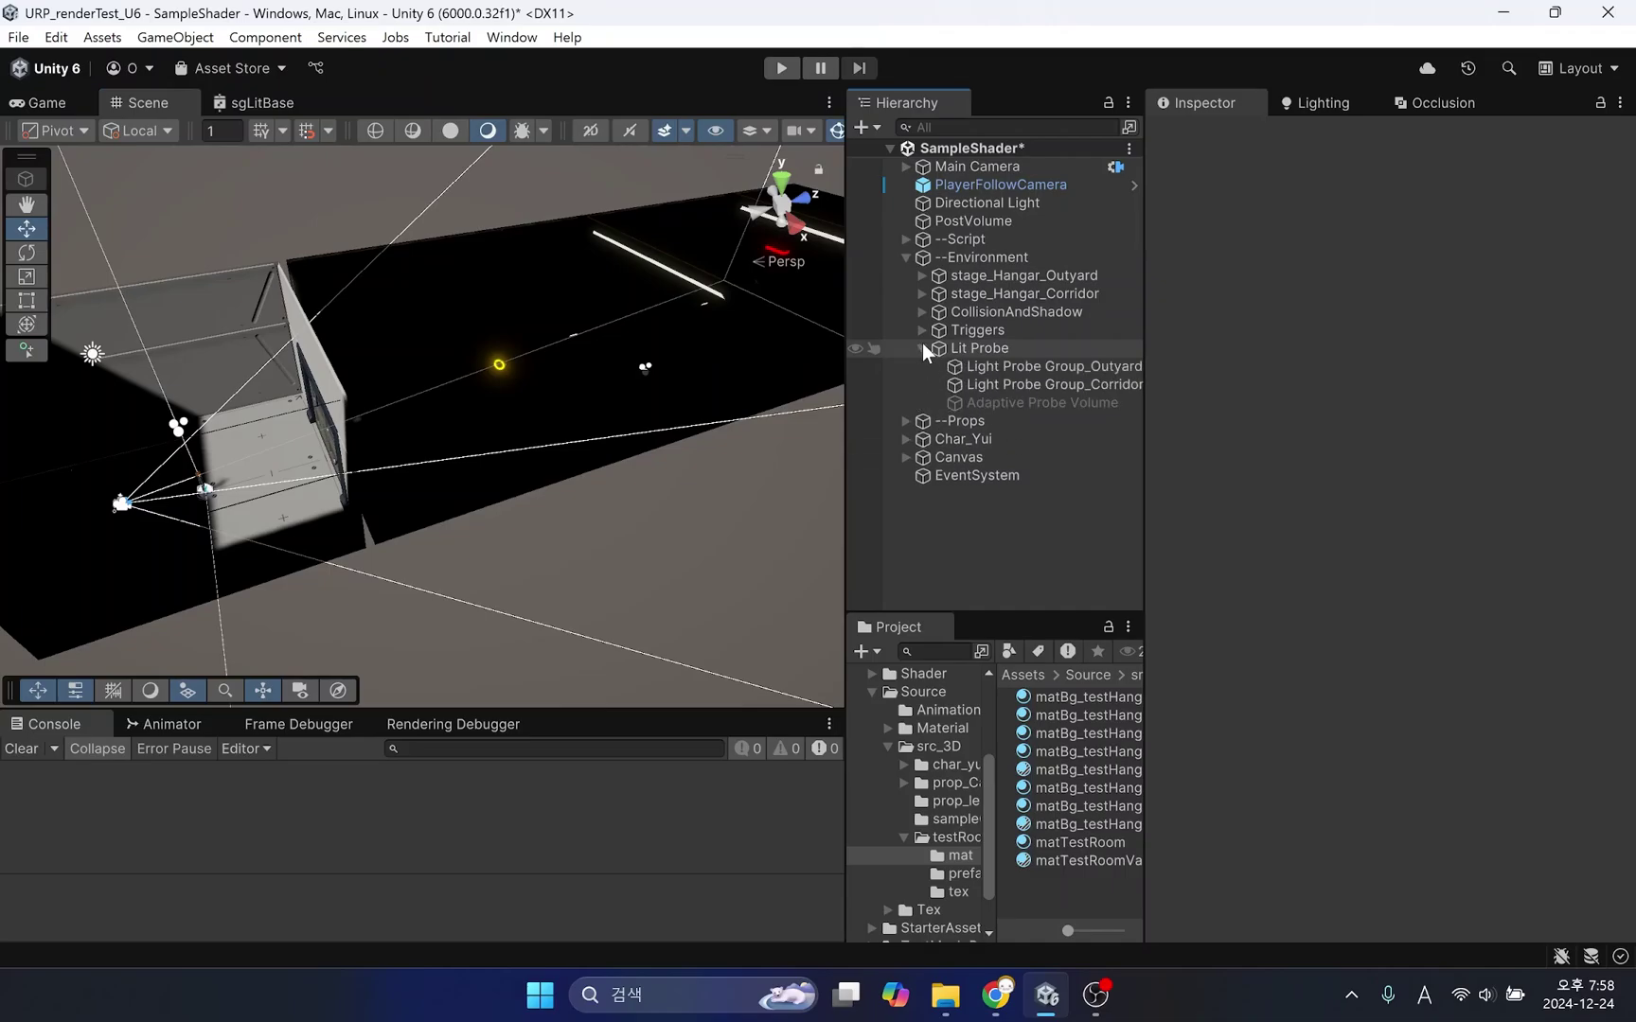
{"action": "left_click", "coordinate": [1025, 370]}
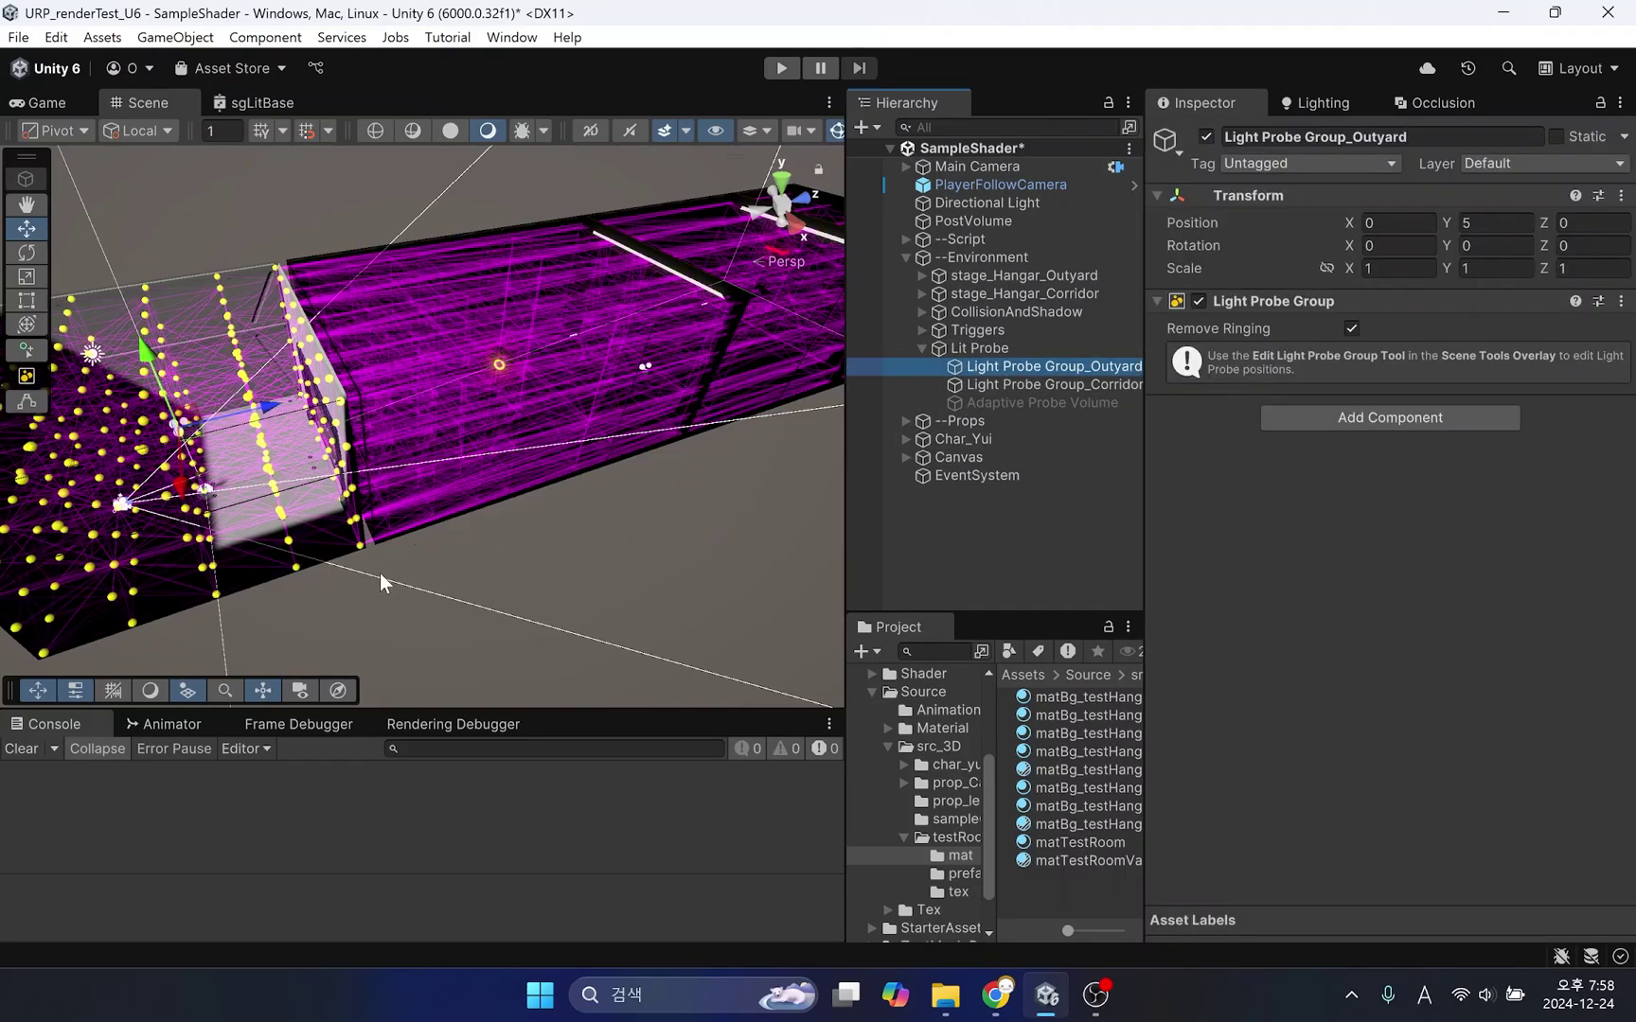
{"action": "left_click", "coordinate": [1001, 385]}
{"action": "left_click_drag", "start_coordinate": [737, 514], "coordinate": [510, 591], "text": "alt"}
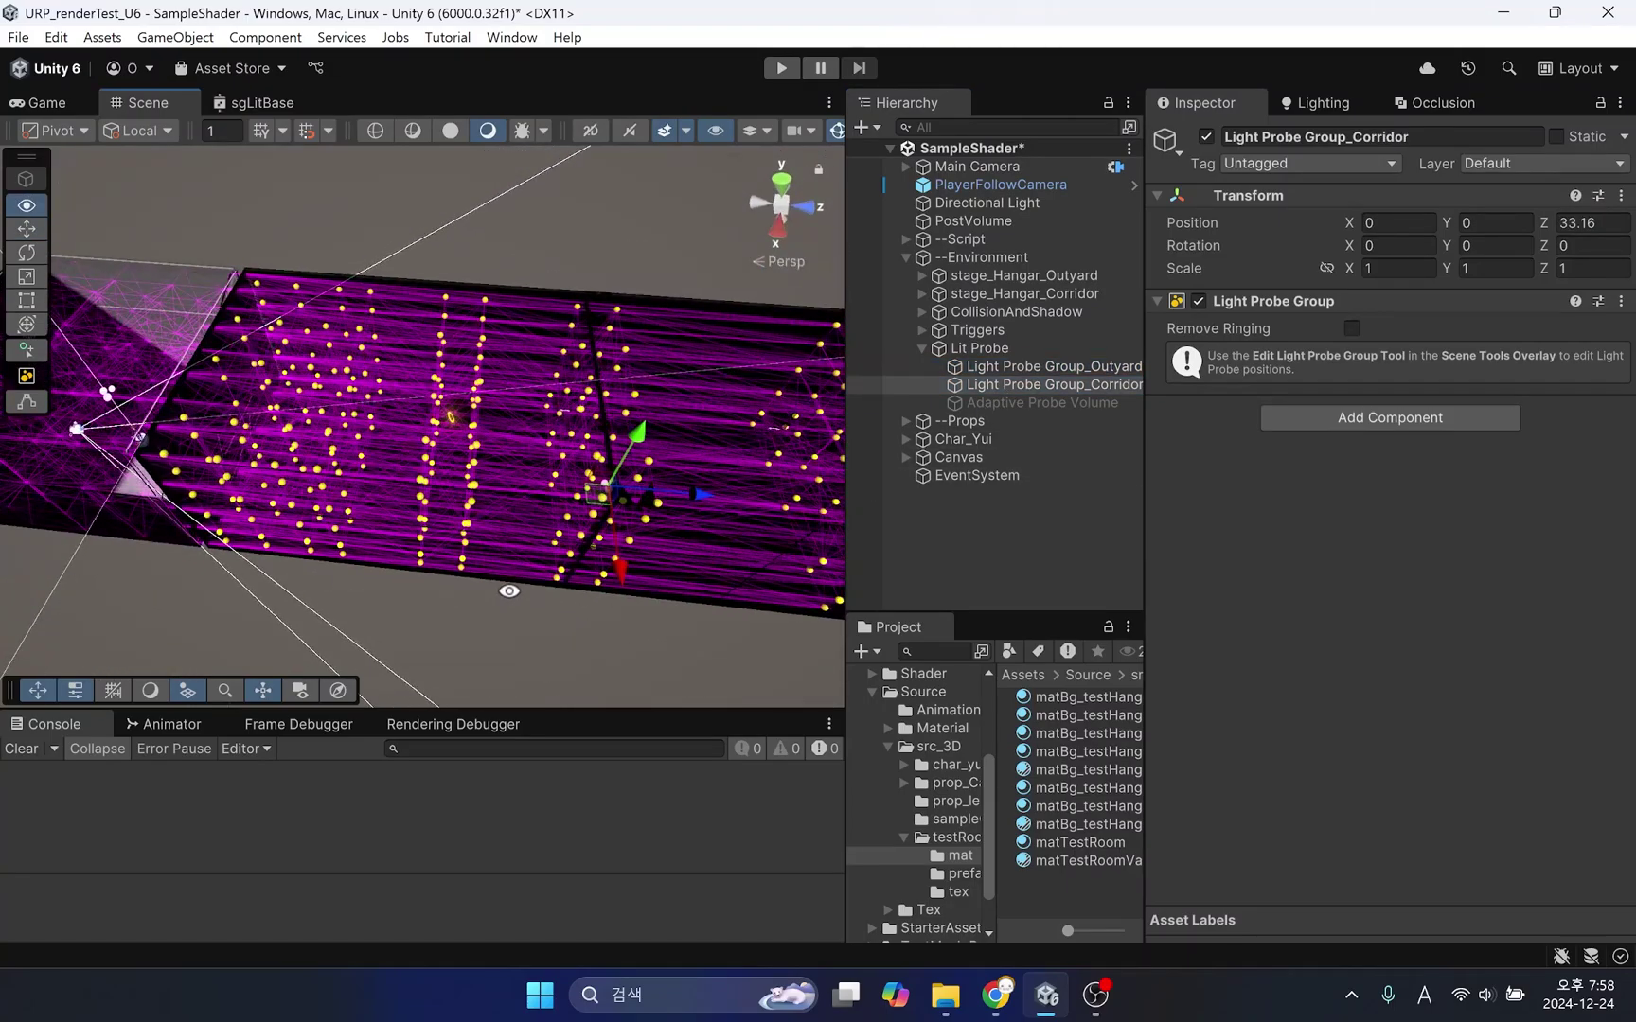
Step: Show the scene in wireframe and examine how the corridor's light probes are distributed around the geometry
{"action": "left_click", "coordinate": [372, 128]}
{"action": "mouse_move", "coordinate": [456, 416]}
{"action": "left_mouse_down", "text": "alt"}
{"action": "mouse_move", "coordinate": [471, 341]}
{"action": "mouse_move", "coordinate": [455, 360]}
{"action": "left_mouse_up", "text": "alt"}
{"action": "right_click_drag", "start_coordinate": [456, 359], "coordinate": [588, 454], "text": "alt"}
{"action": "middle_click_drag", "start_coordinate": [589, 454], "coordinate": [443, 475]}
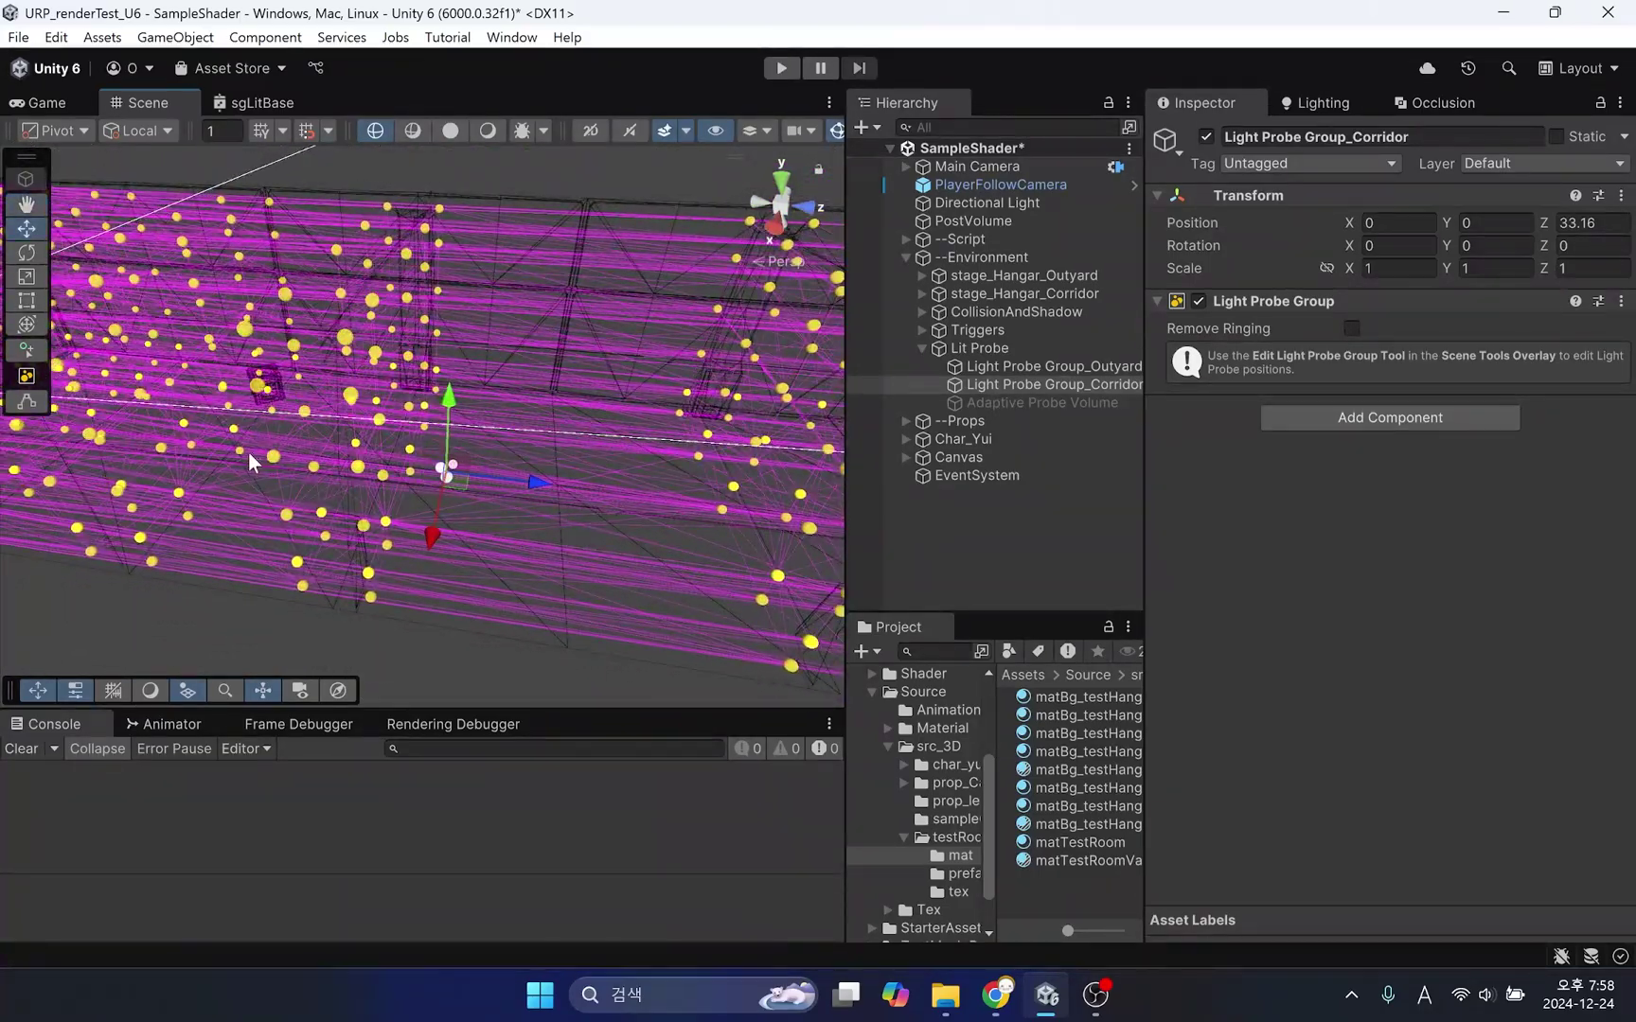
{"action": "left_click_drag", "start_coordinate": [251, 462], "coordinate": [490, 542], "text": "alt"}
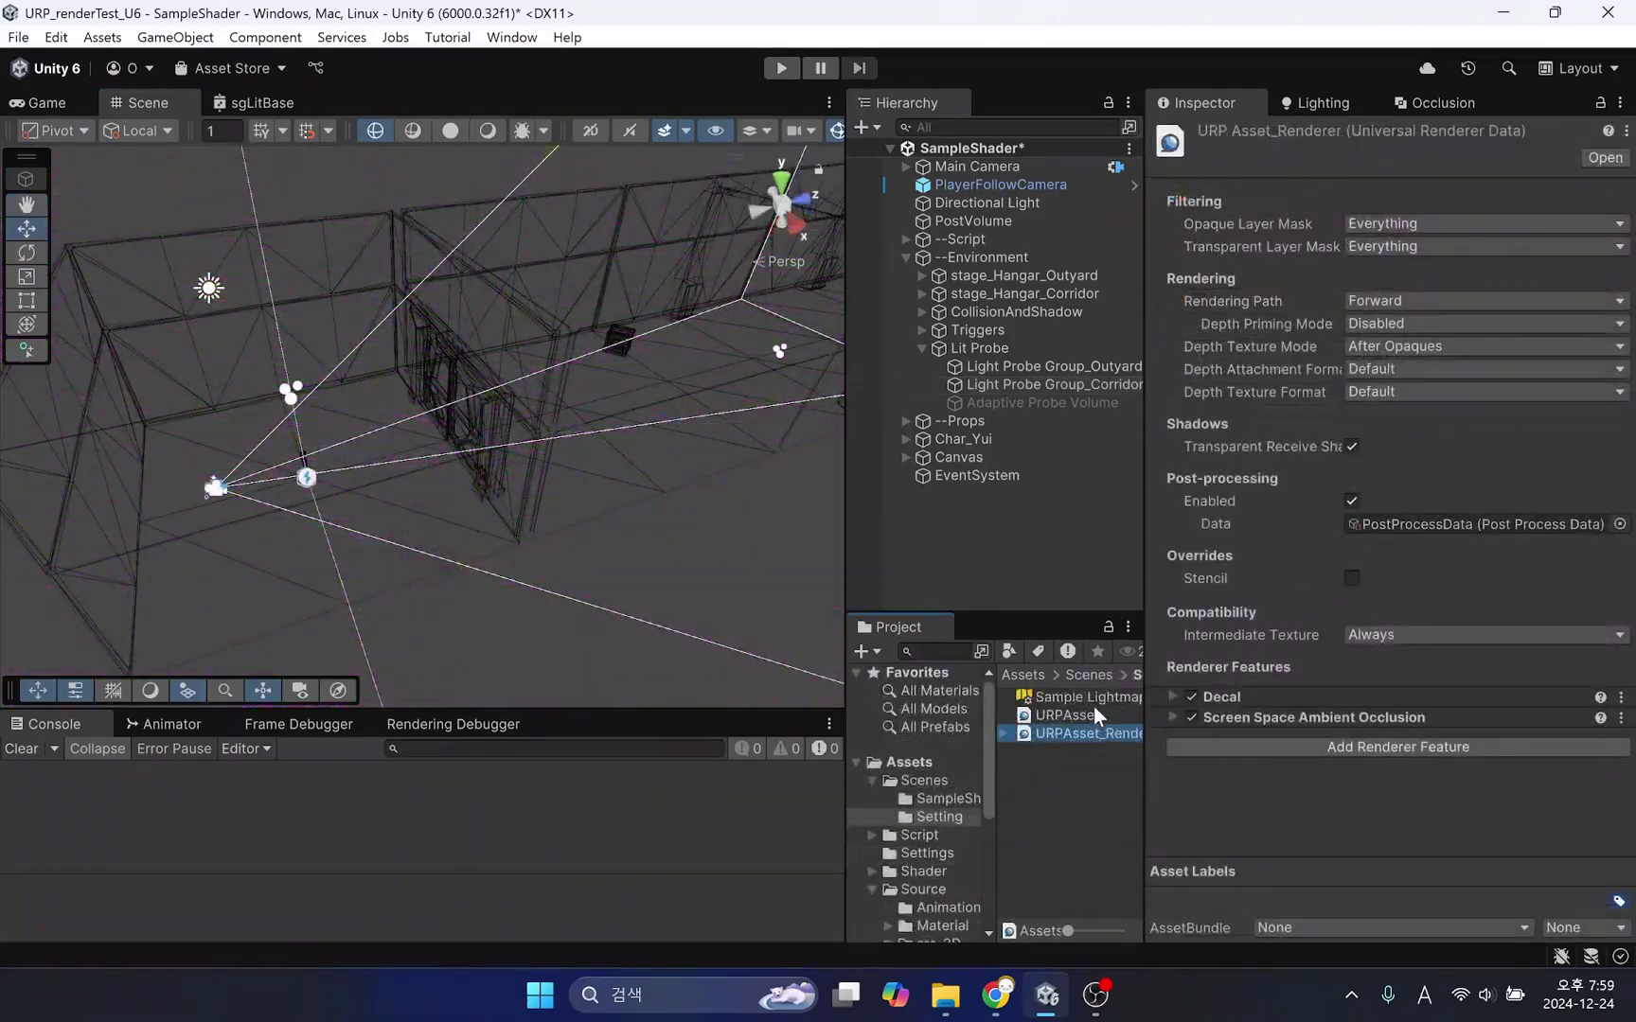
Step: Inspect the URPAsset lighting settings and keep Light Probe System set to Light Probe Groups
{"action": "left_click", "coordinate": [1091, 710]}
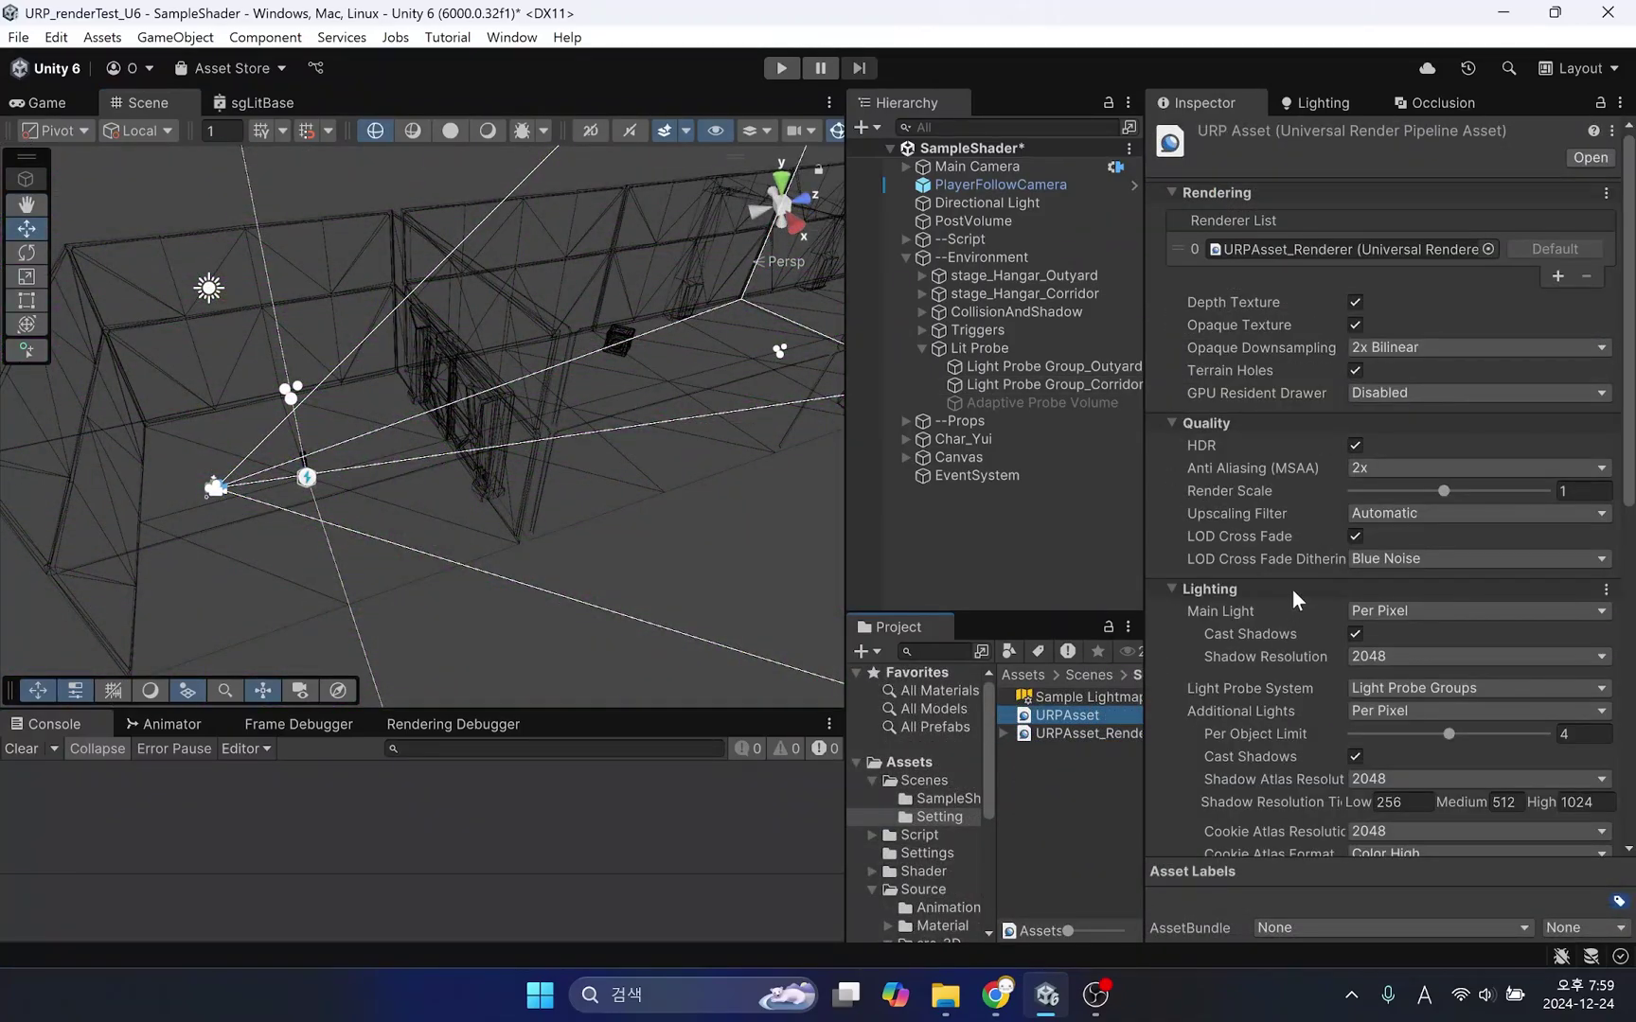
{"action": "scroll", "coordinate": [1292, 620], "scroll_direction": "down", "scroll_amount": 3}
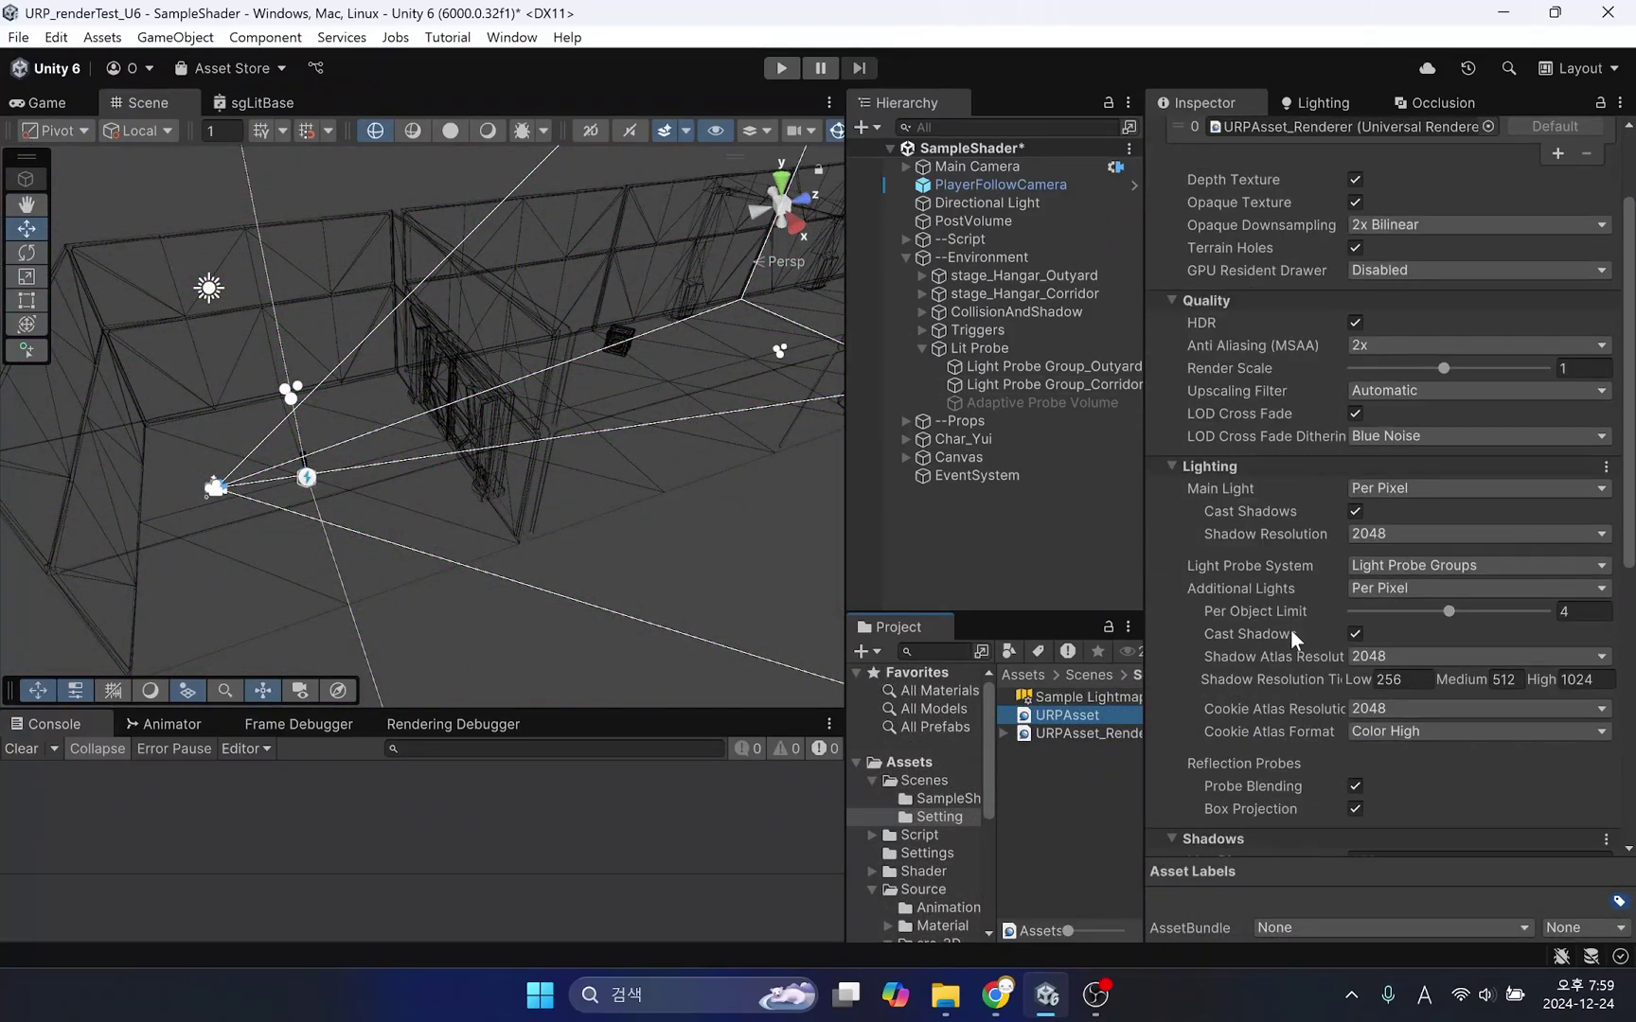
{"action": "left_click", "coordinate": [1412, 568]}
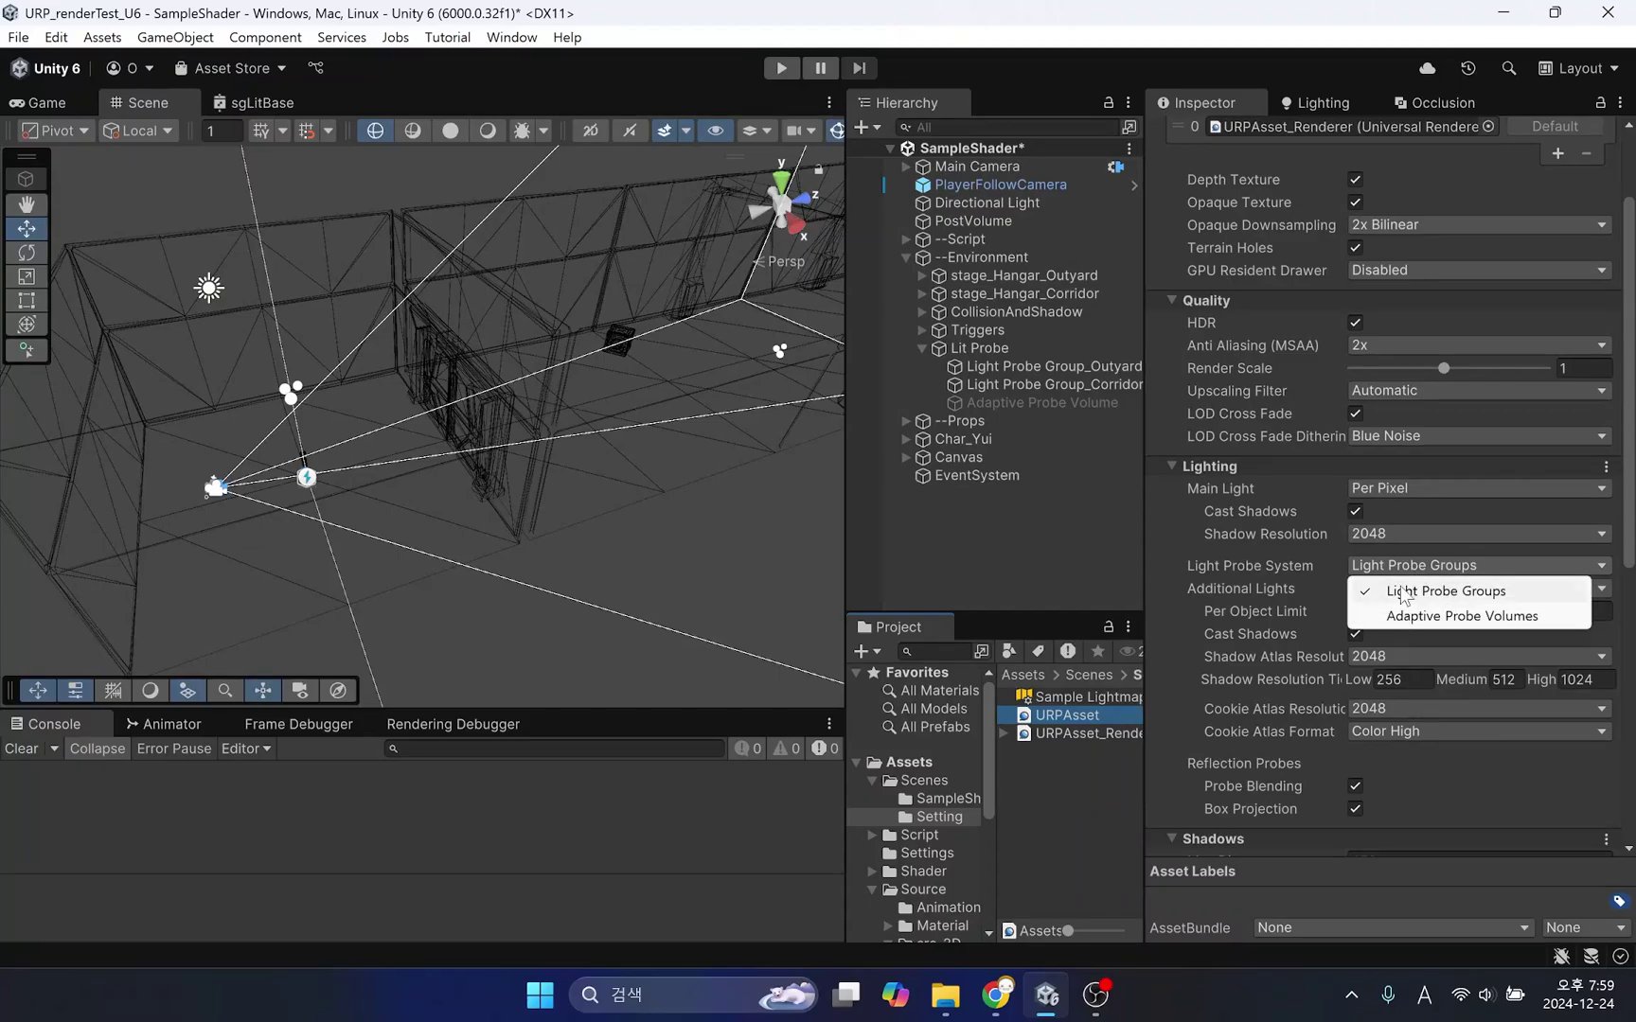
{"action": "left_click", "coordinate": [1418, 597]}
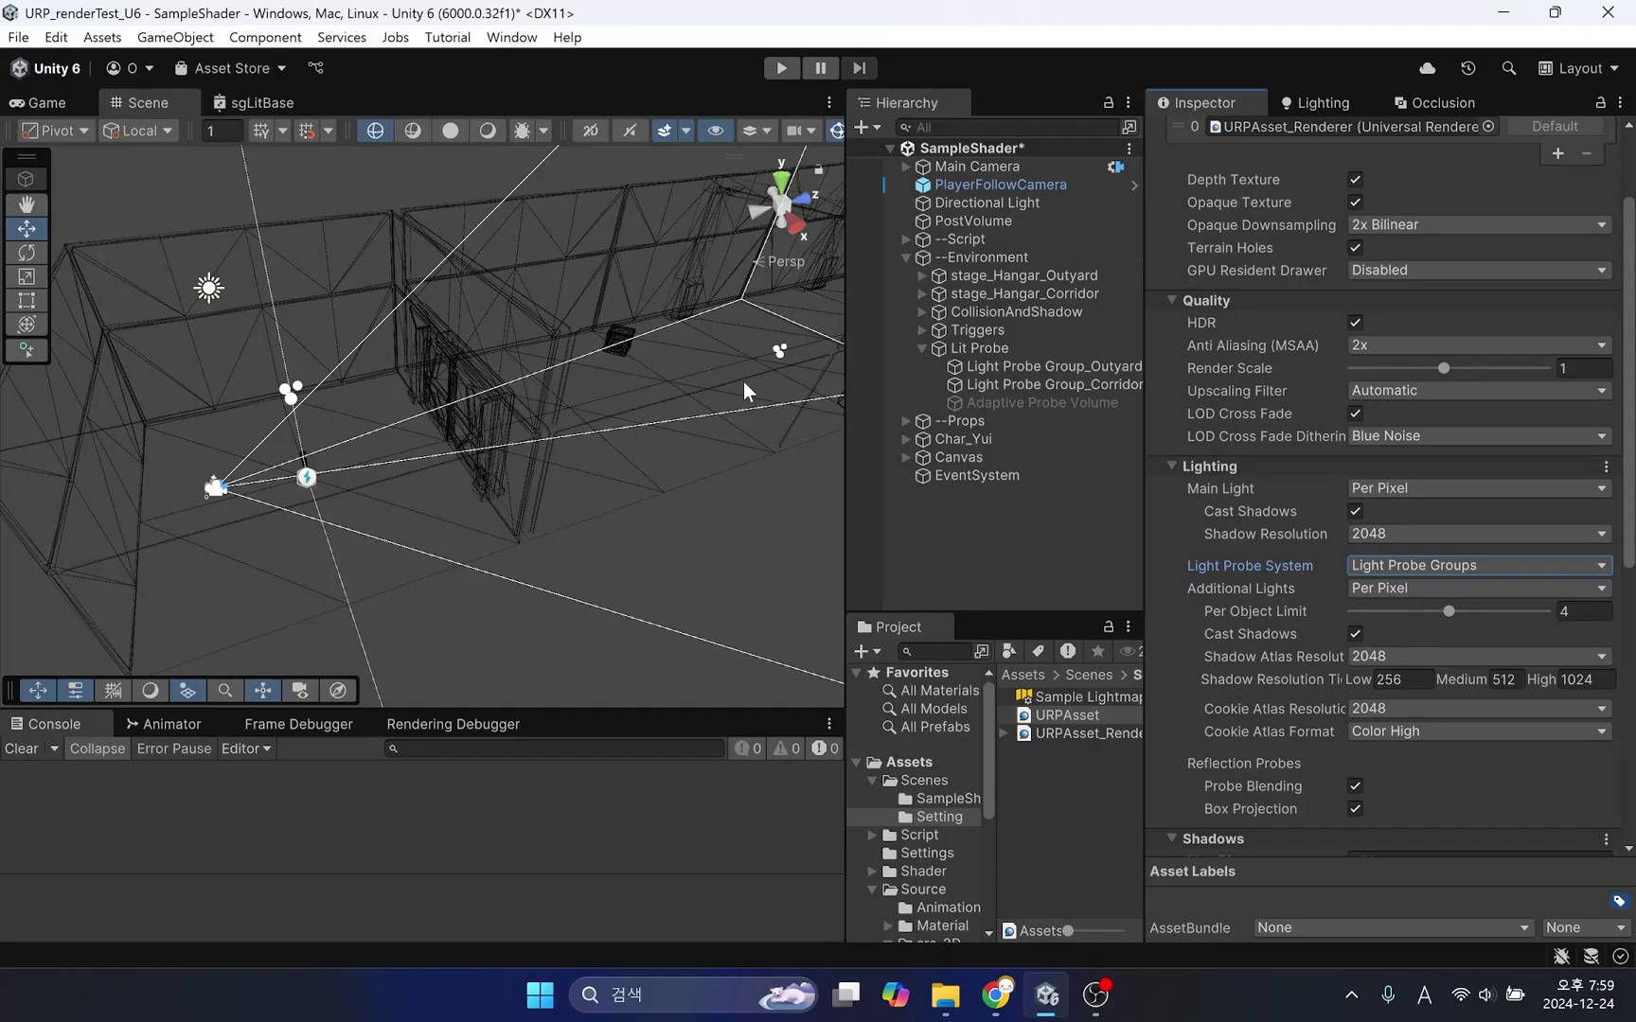
Step: Return the scene view to shaded rendering and view the scene's realtime Lighting settings
{"action": "left_click", "coordinate": [490, 130]}
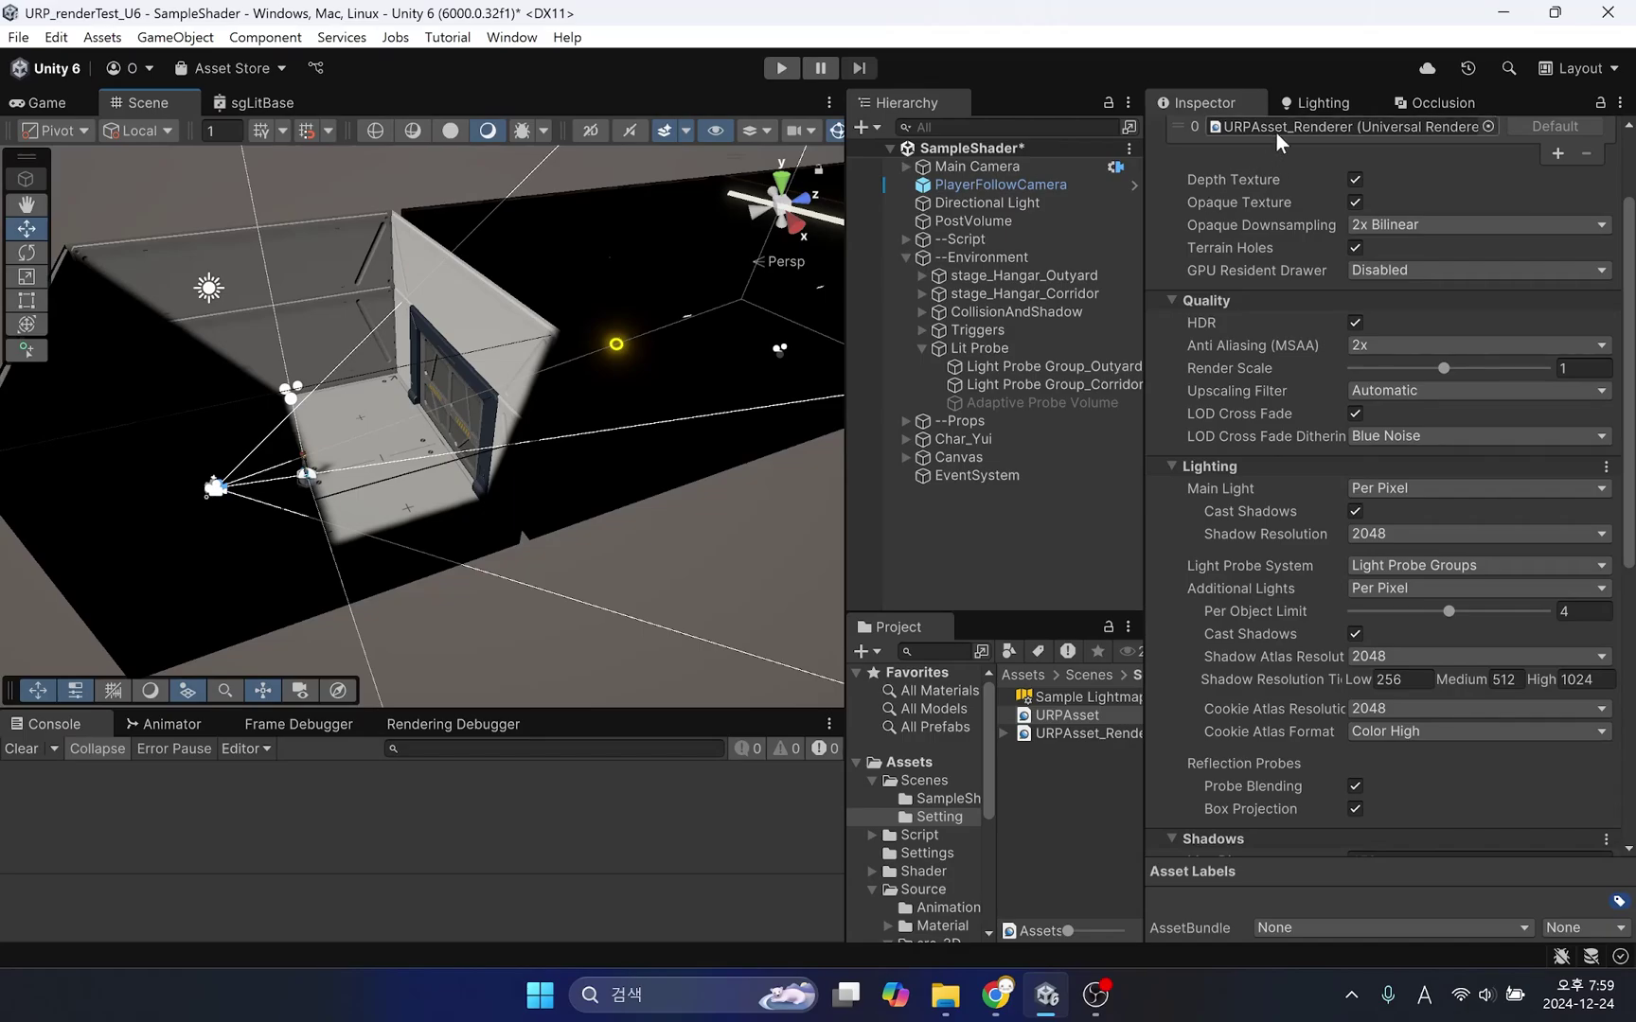
{"action": "left_click", "coordinate": [1303, 101]}
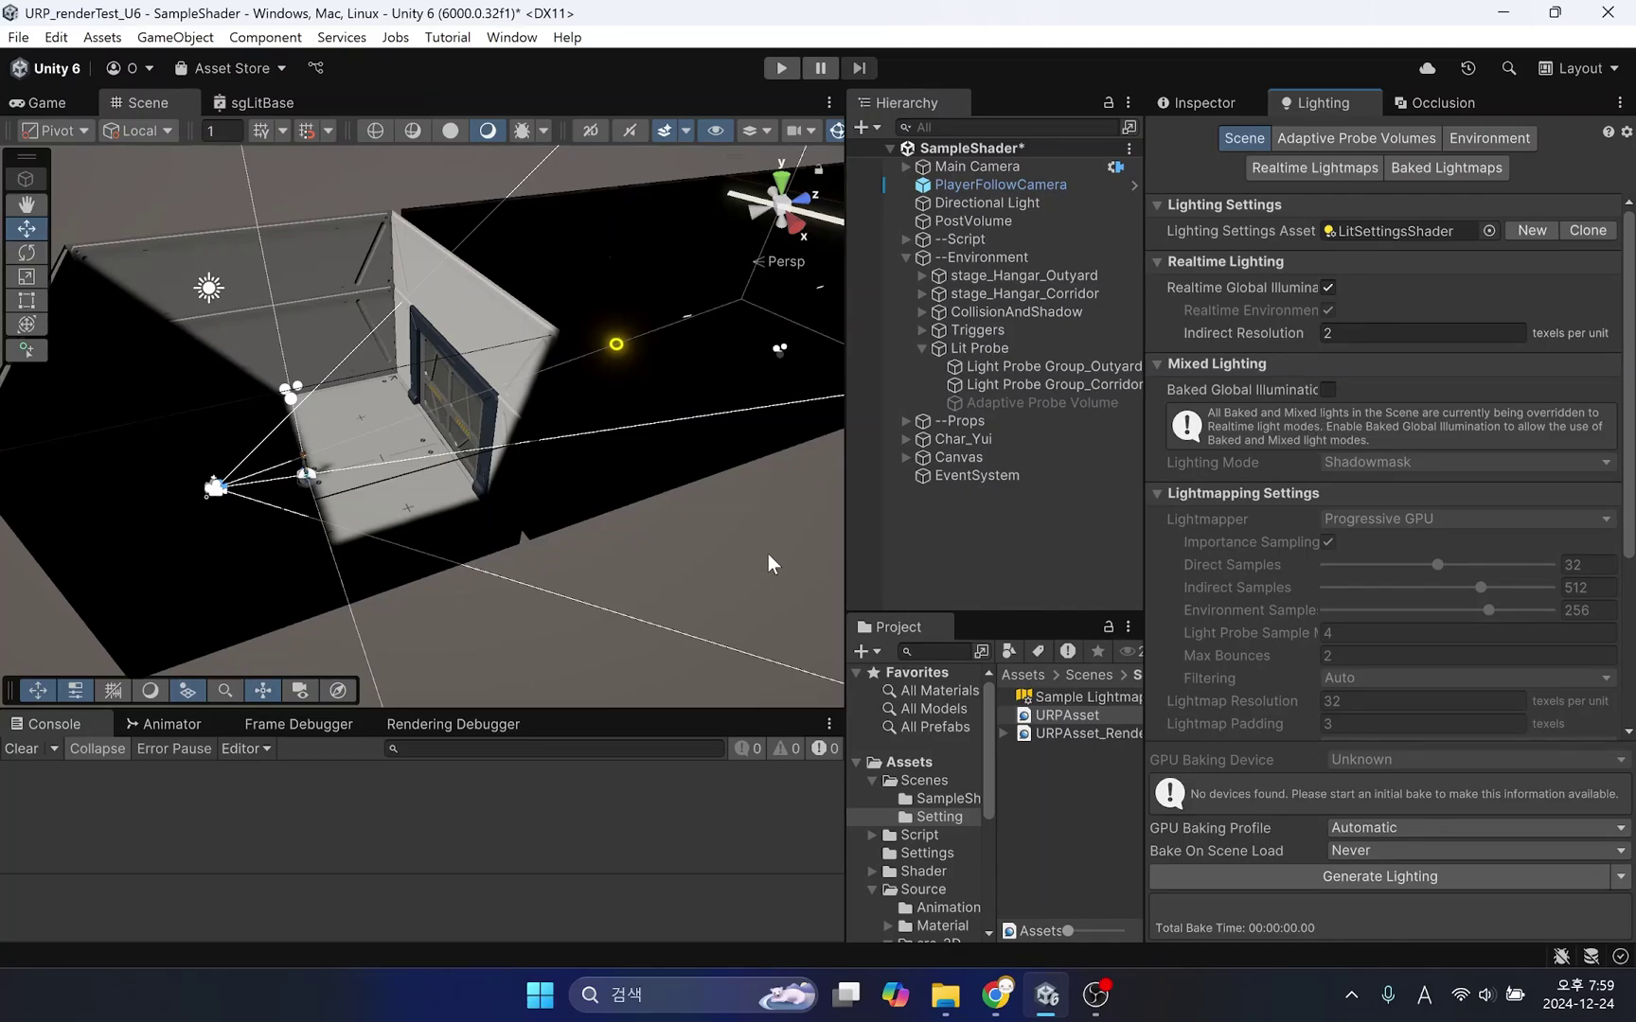
Step: Generate the scene's lighting with Realtime Global Illumination enabled and Baked Global Illumination disabled
{"action": "scroll", "coordinate": [711, 530], "scroll_direction": "down", "scroll_amount": 3}
{"action": "left_click_drag", "start_coordinate": [585, 561], "coordinate": [644, 567], "text": "alt"}
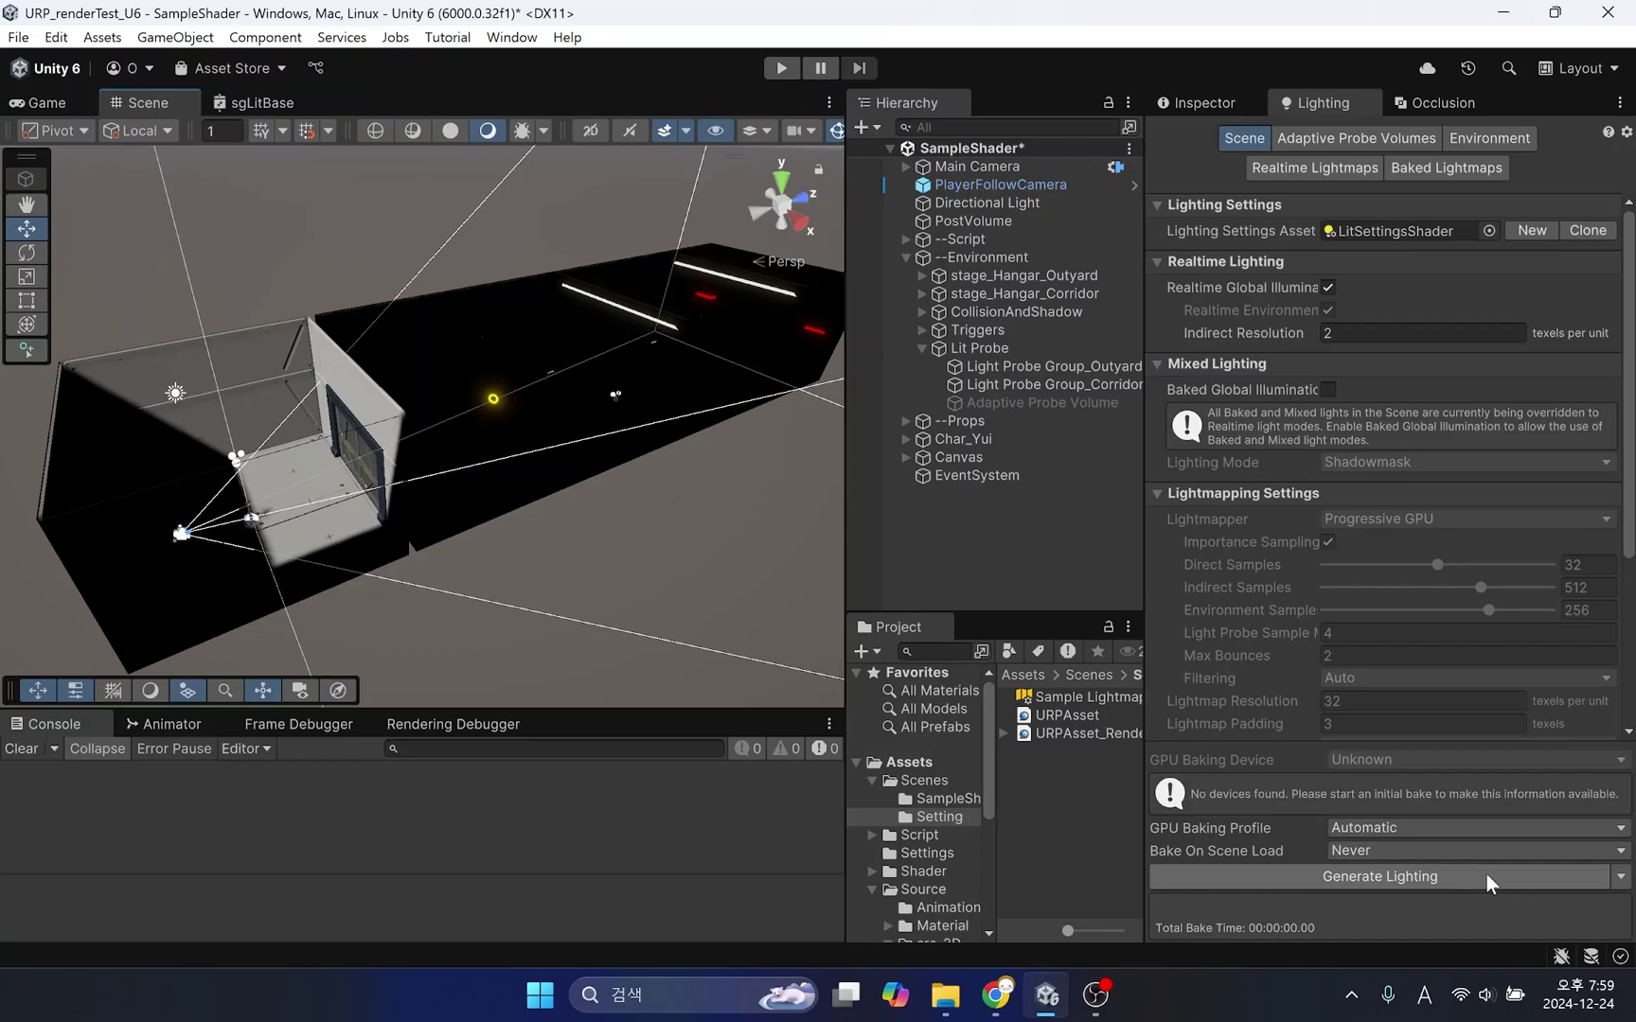
{"action": "left_click", "coordinate": [1404, 877]}
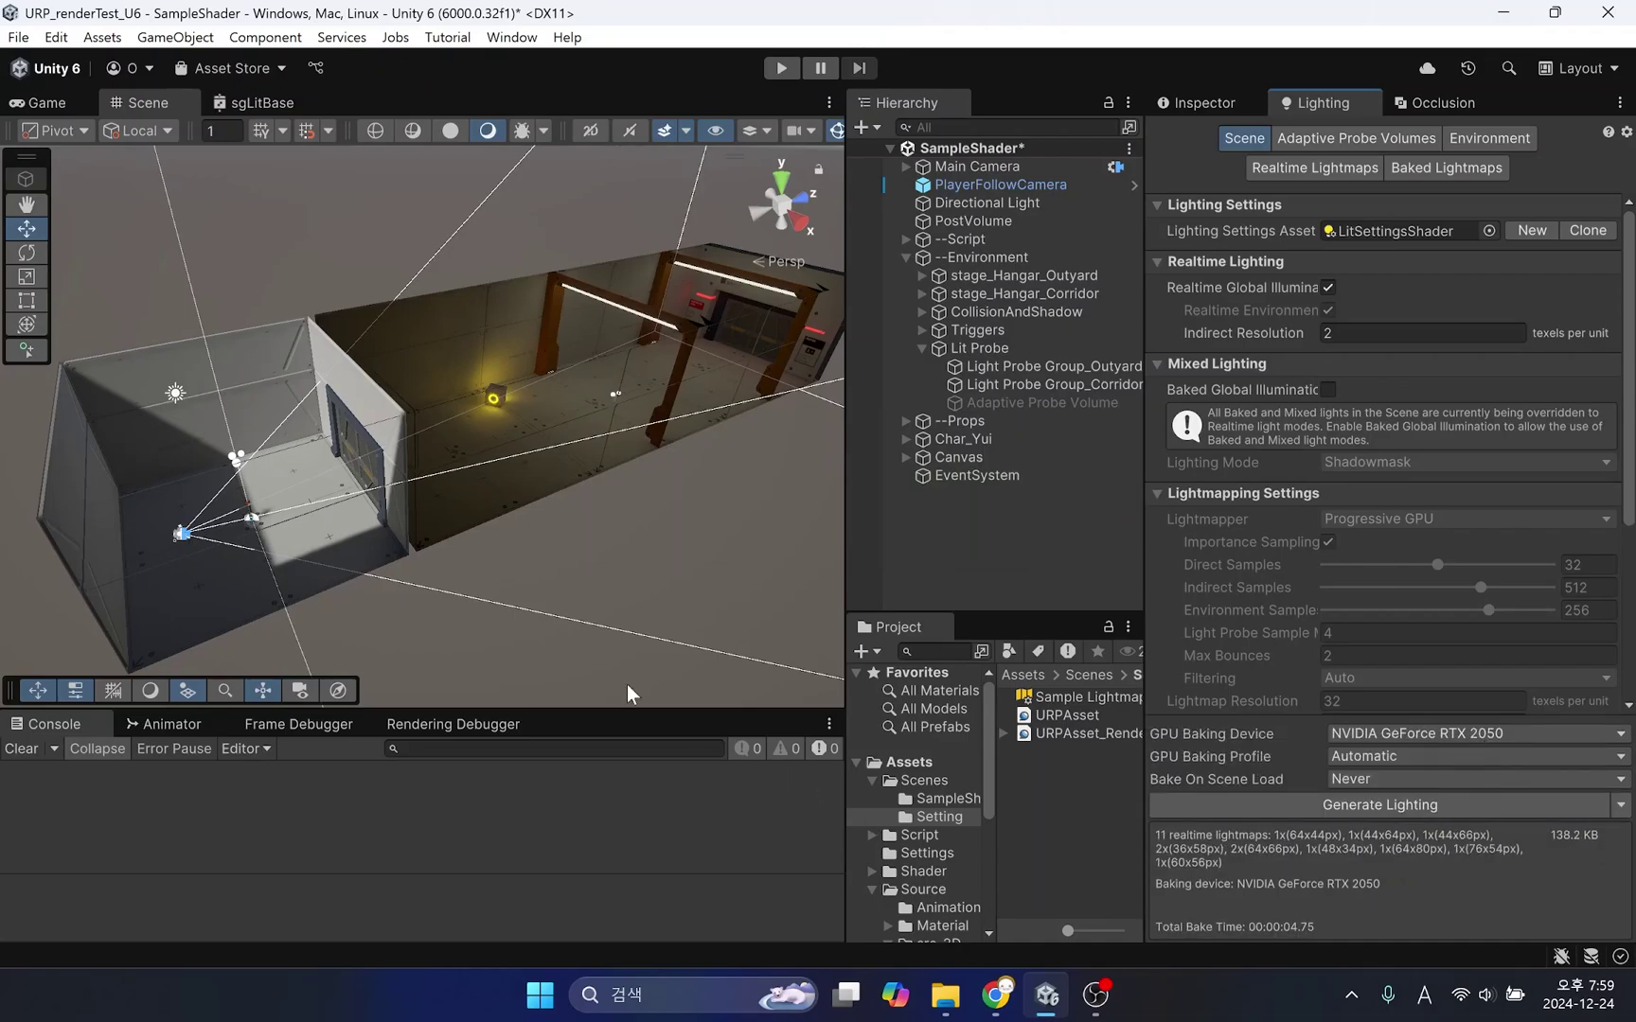
Step: Examine the generated realtime lightmaps and check the scene's baked lightmap data
{"action": "left_click", "coordinate": [1357, 164]}
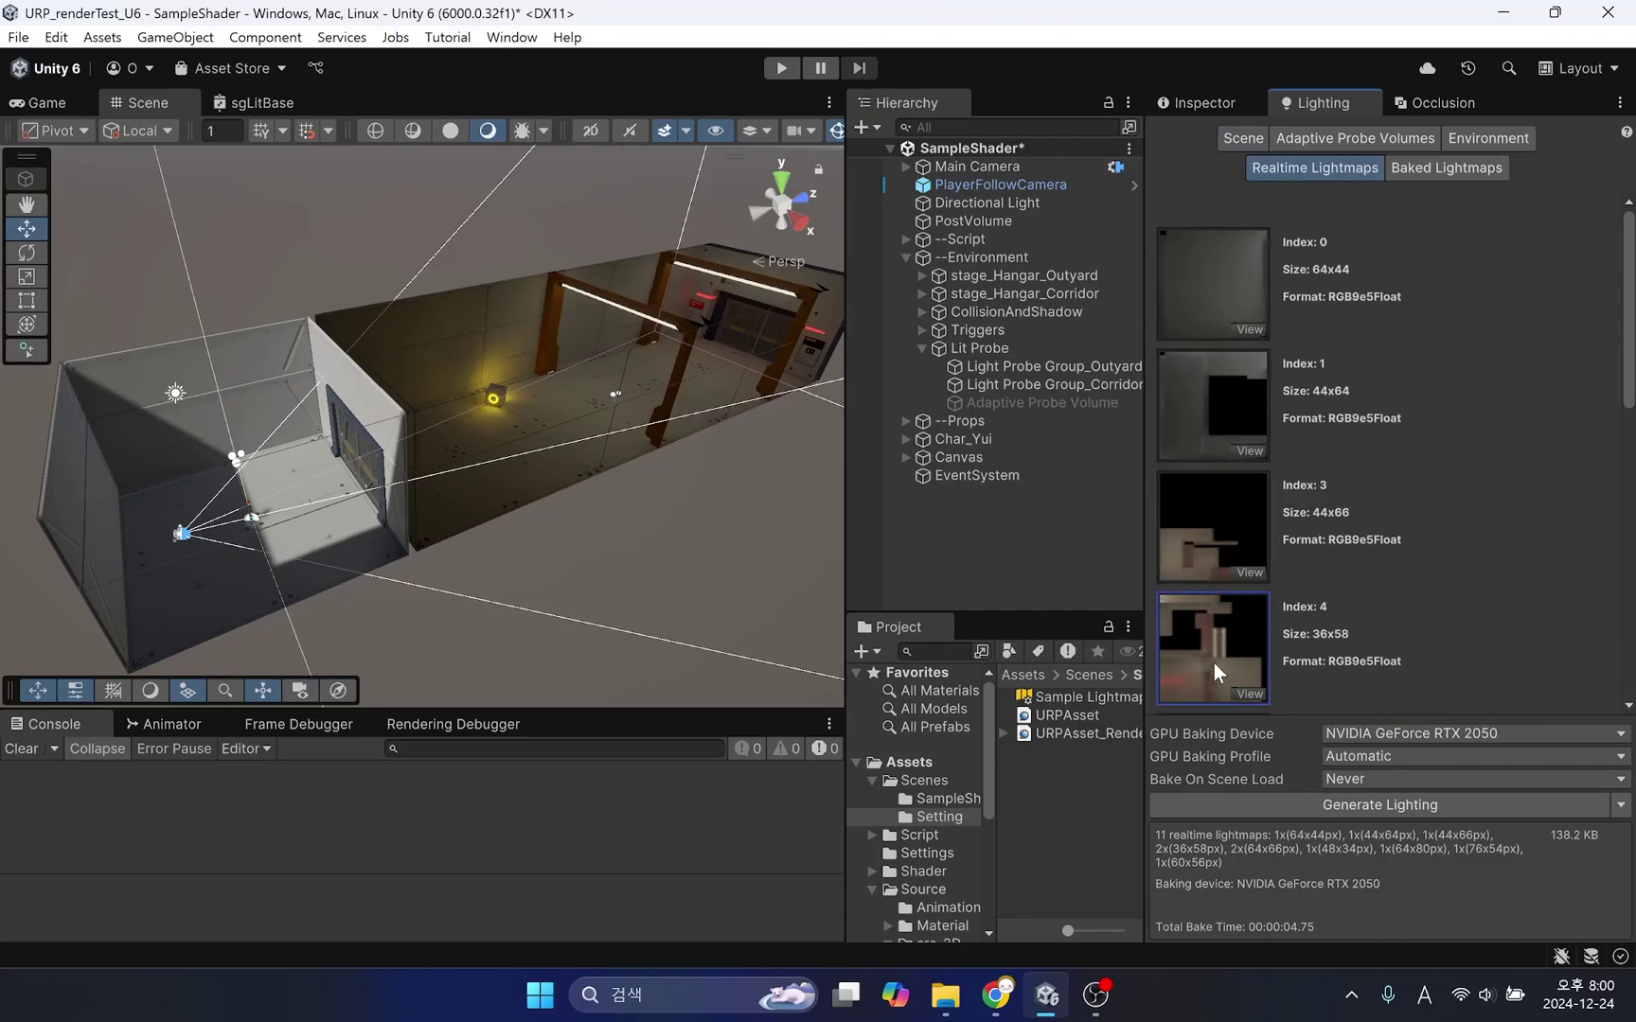
{"action": "left_click", "coordinate": [1444, 171]}
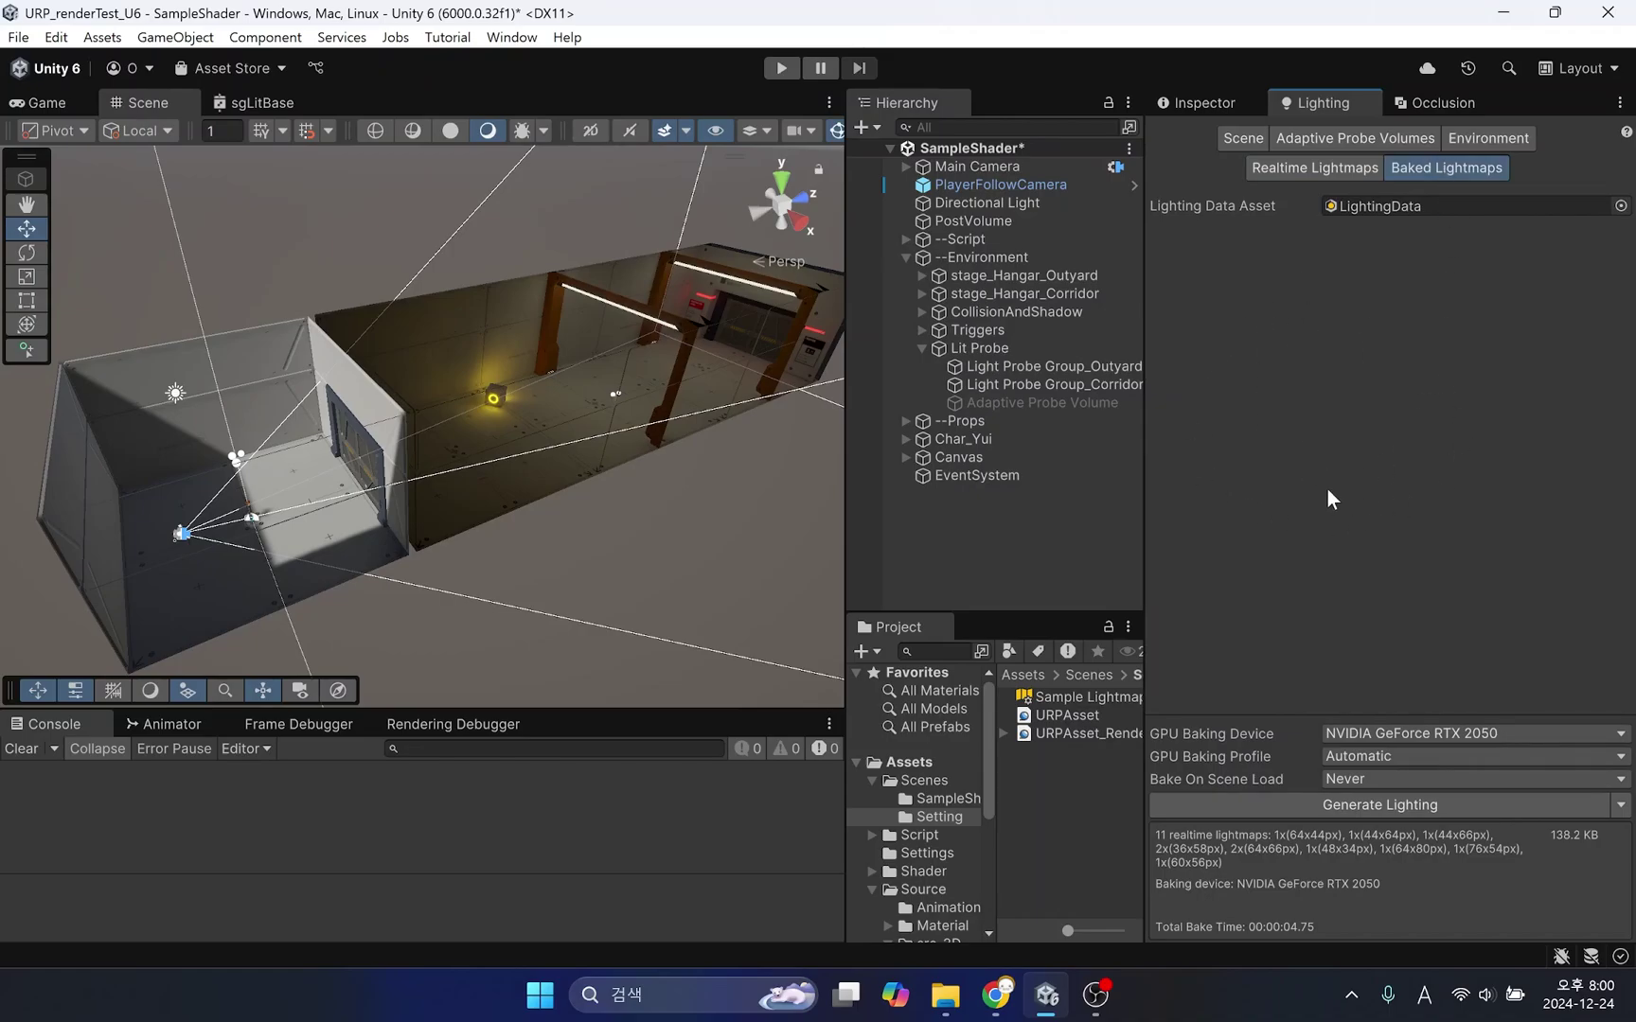
{"action": "left_click", "coordinate": [1270, 167]}
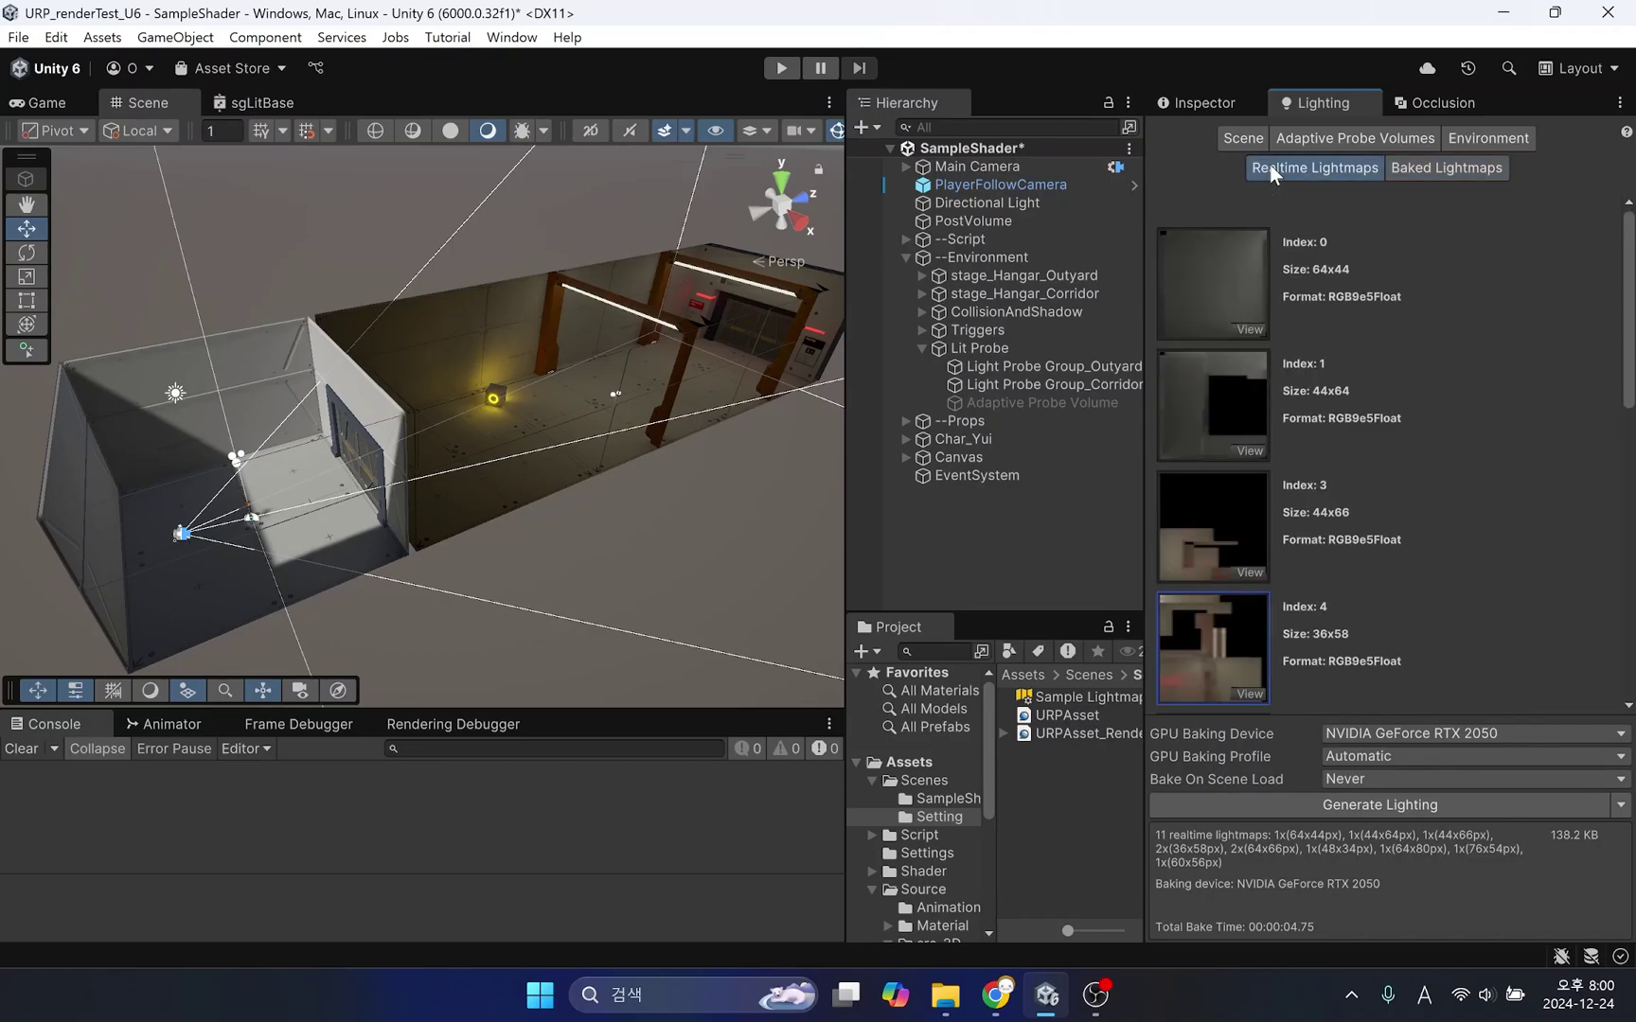
Step: Vary the Directional Light's Y rotation to preview the changing outyard lighting, and return it to -20
{"action": "left_click", "coordinate": [1195, 101]}
{"action": "left_click", "coordinate": [1011, 204]}
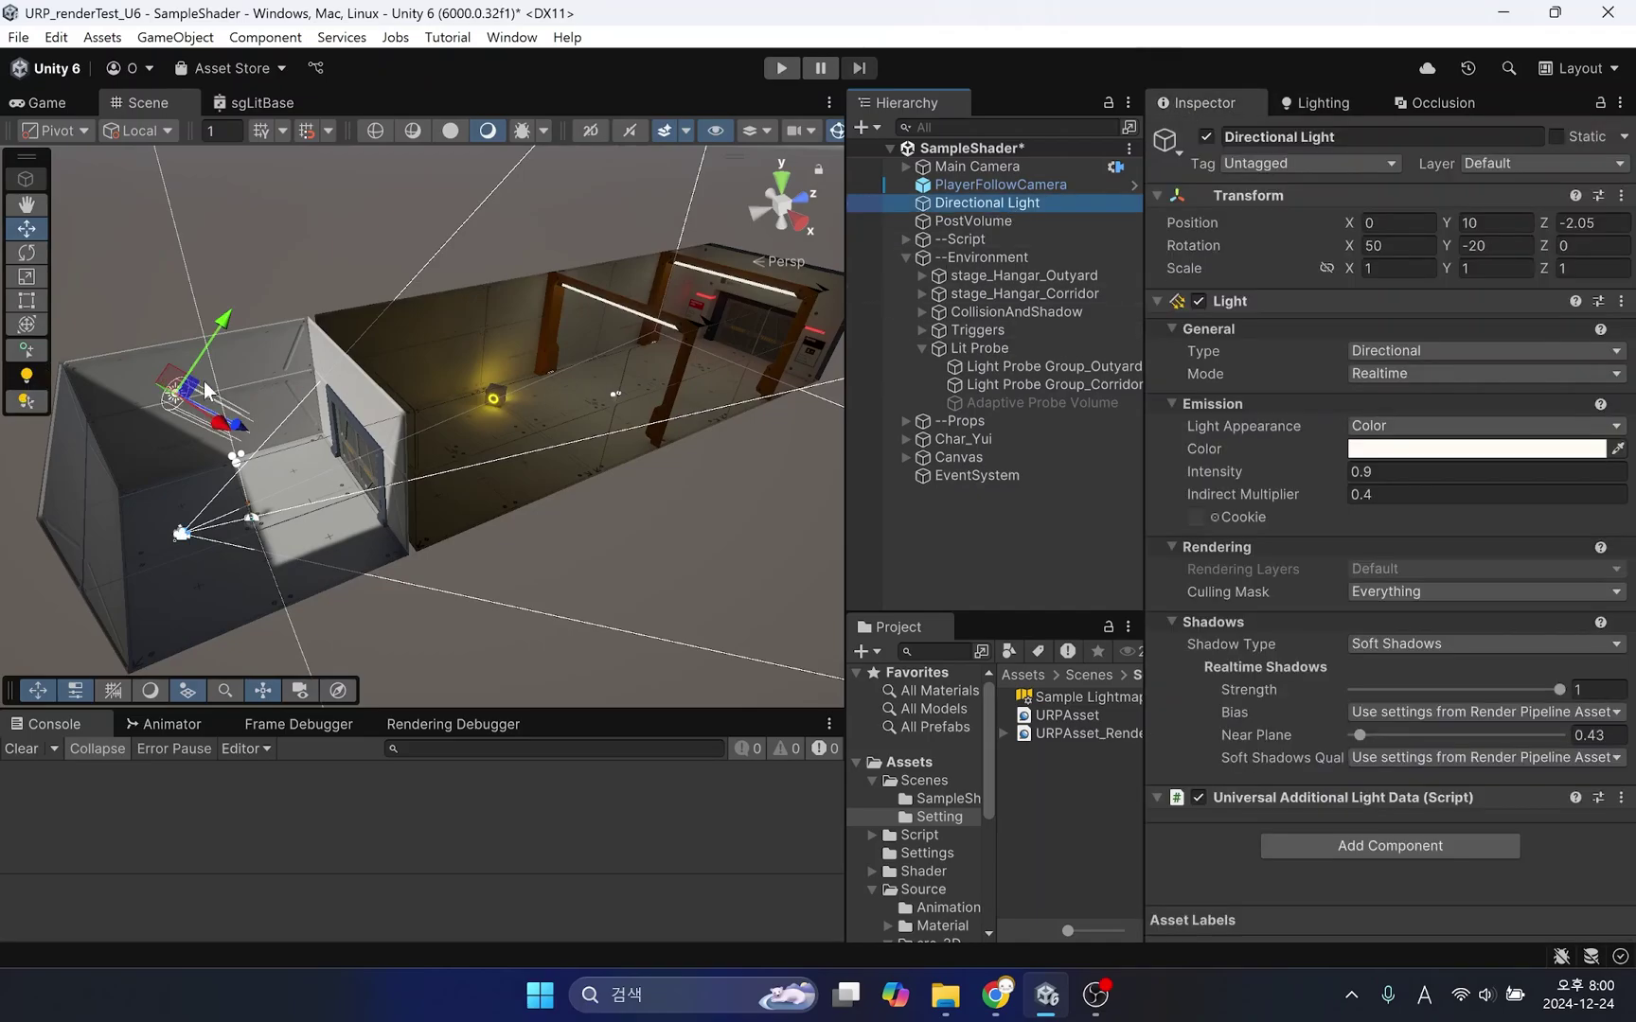
{"action": "left_click_drag", "start_coordinate": [205, 383], "coordinate": [506, 450], "text": "alt"}
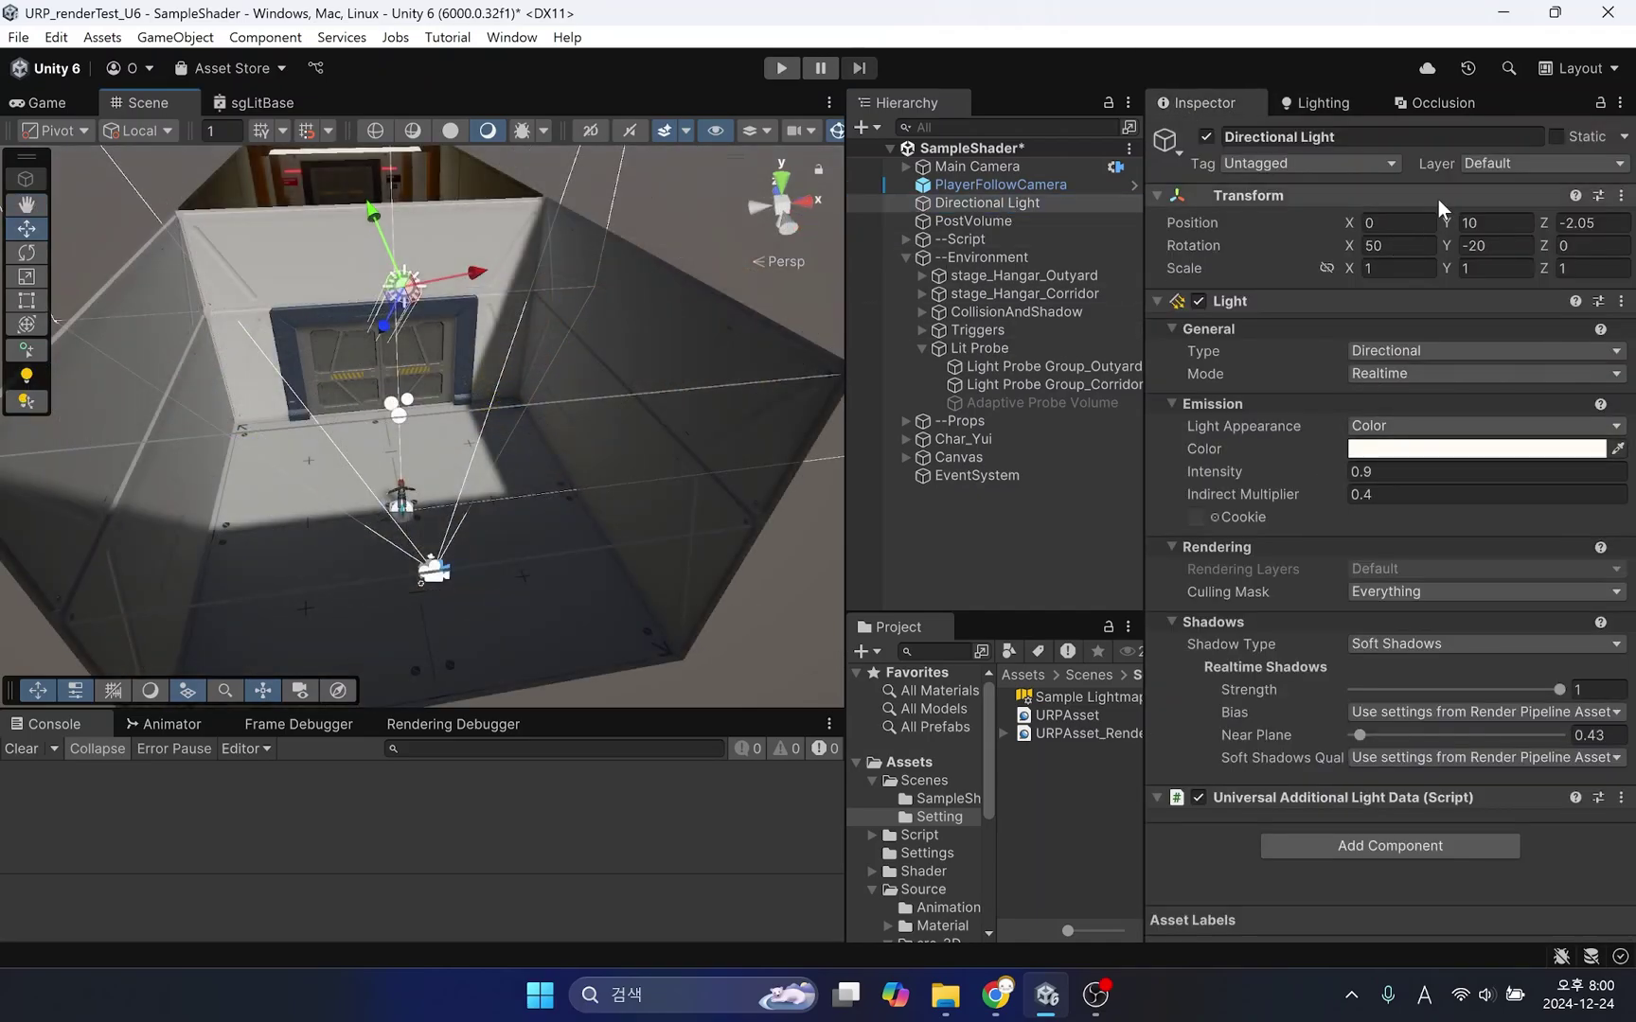
{"action": "left_click_drag", "start_coordinate": [1445, 245], "coordinate": [782, 423]}
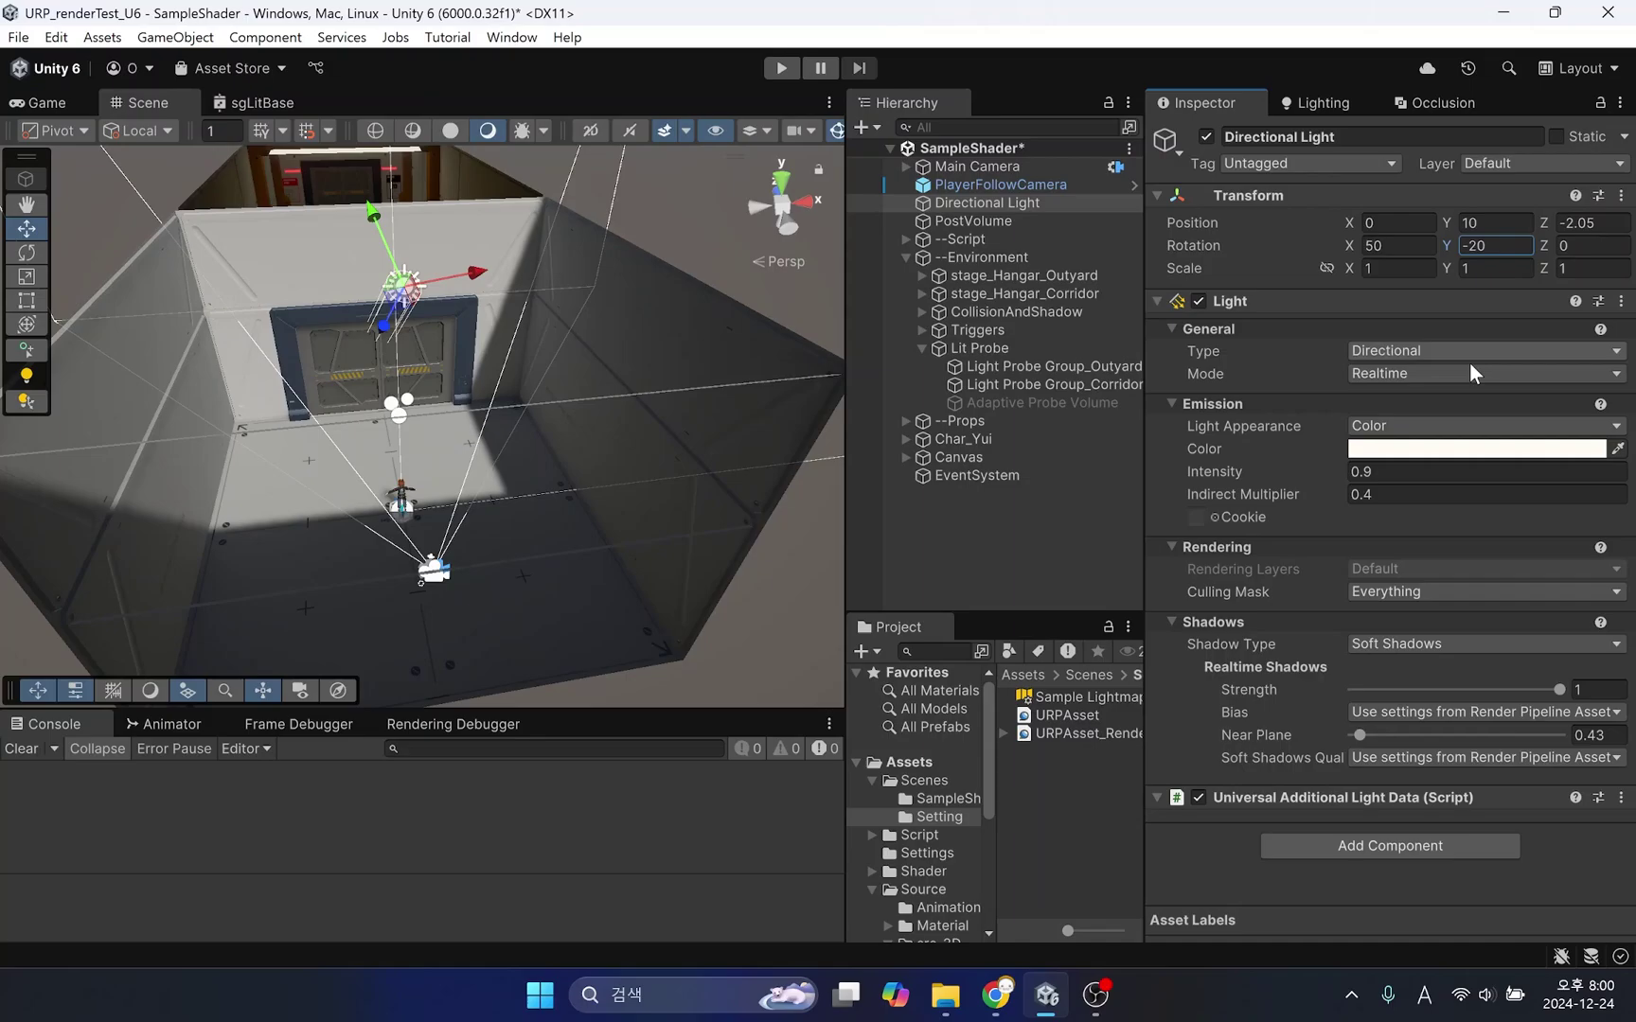
Step: Try an Indirect Multiplier of 1 on the Directional Light, set it to 0.5, and test its Intensity
{"action": "mouse_move", "coordinate": [1330, 498]}
{"action": "left_mouse_down"}
{"action": "mouse_move", "coordinate": [1355, 502]}
{"action": "mouse_move", "coordinate": [1344, 520]}
{"action": "left_mouse_up"}
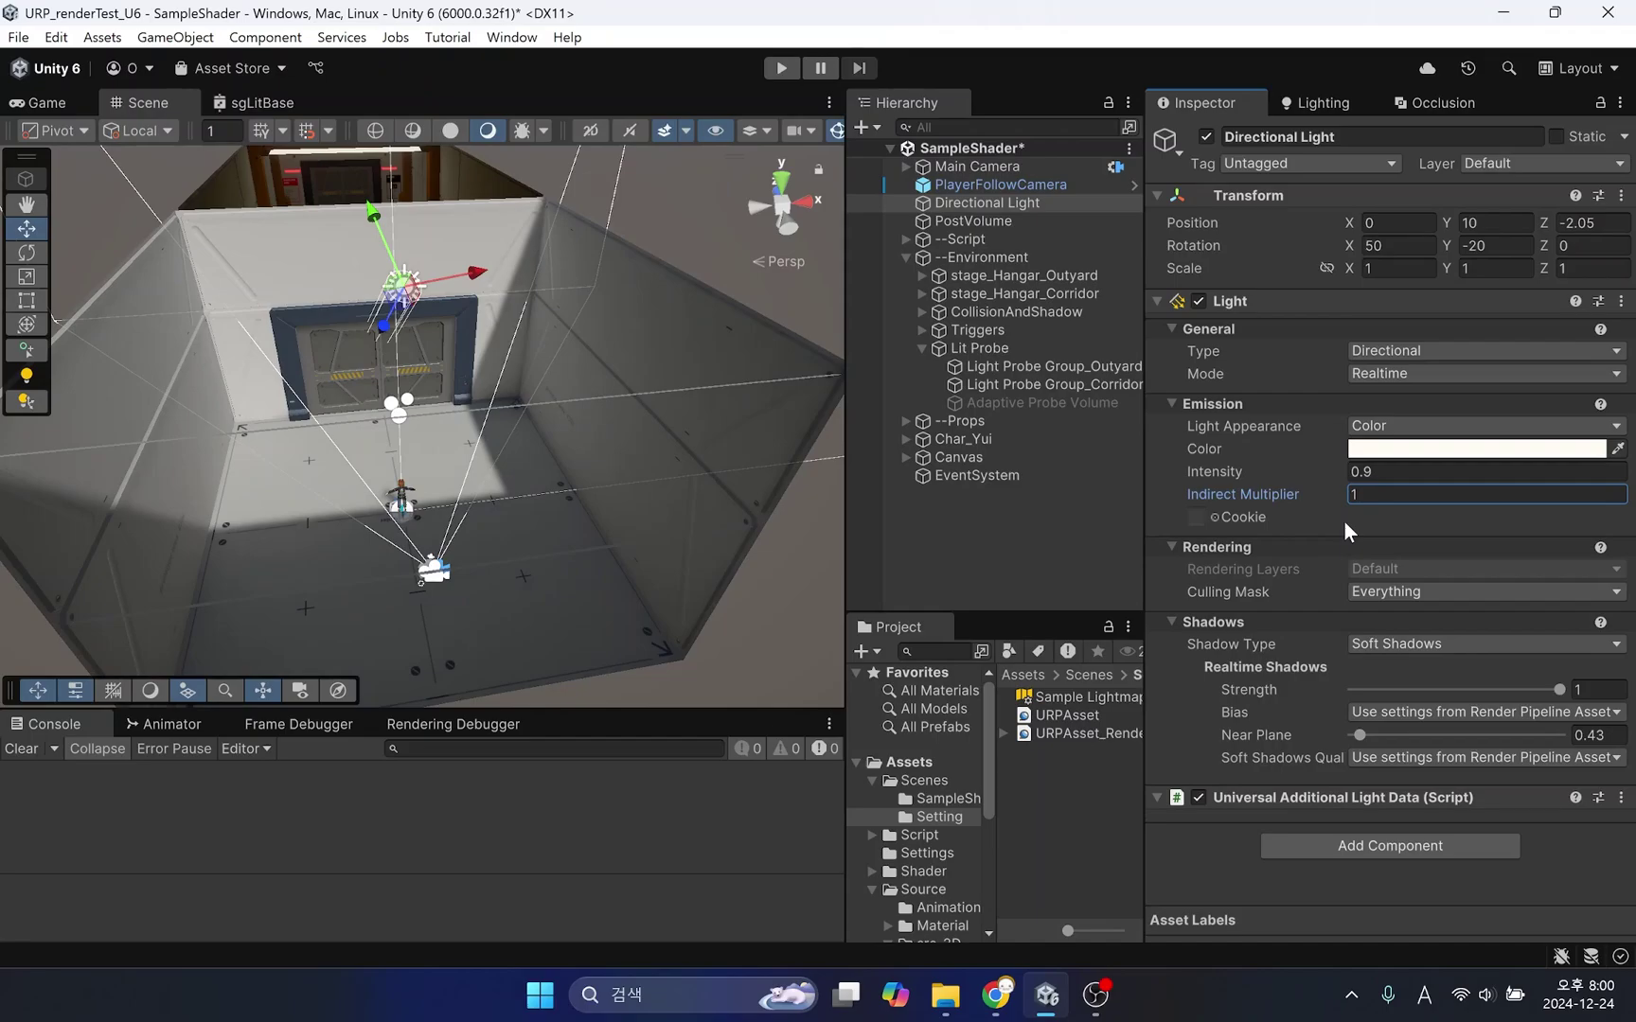
{"action": "left_click", "coordinate": [1382, 493]}
{"action": "type", "text": "0.5"}
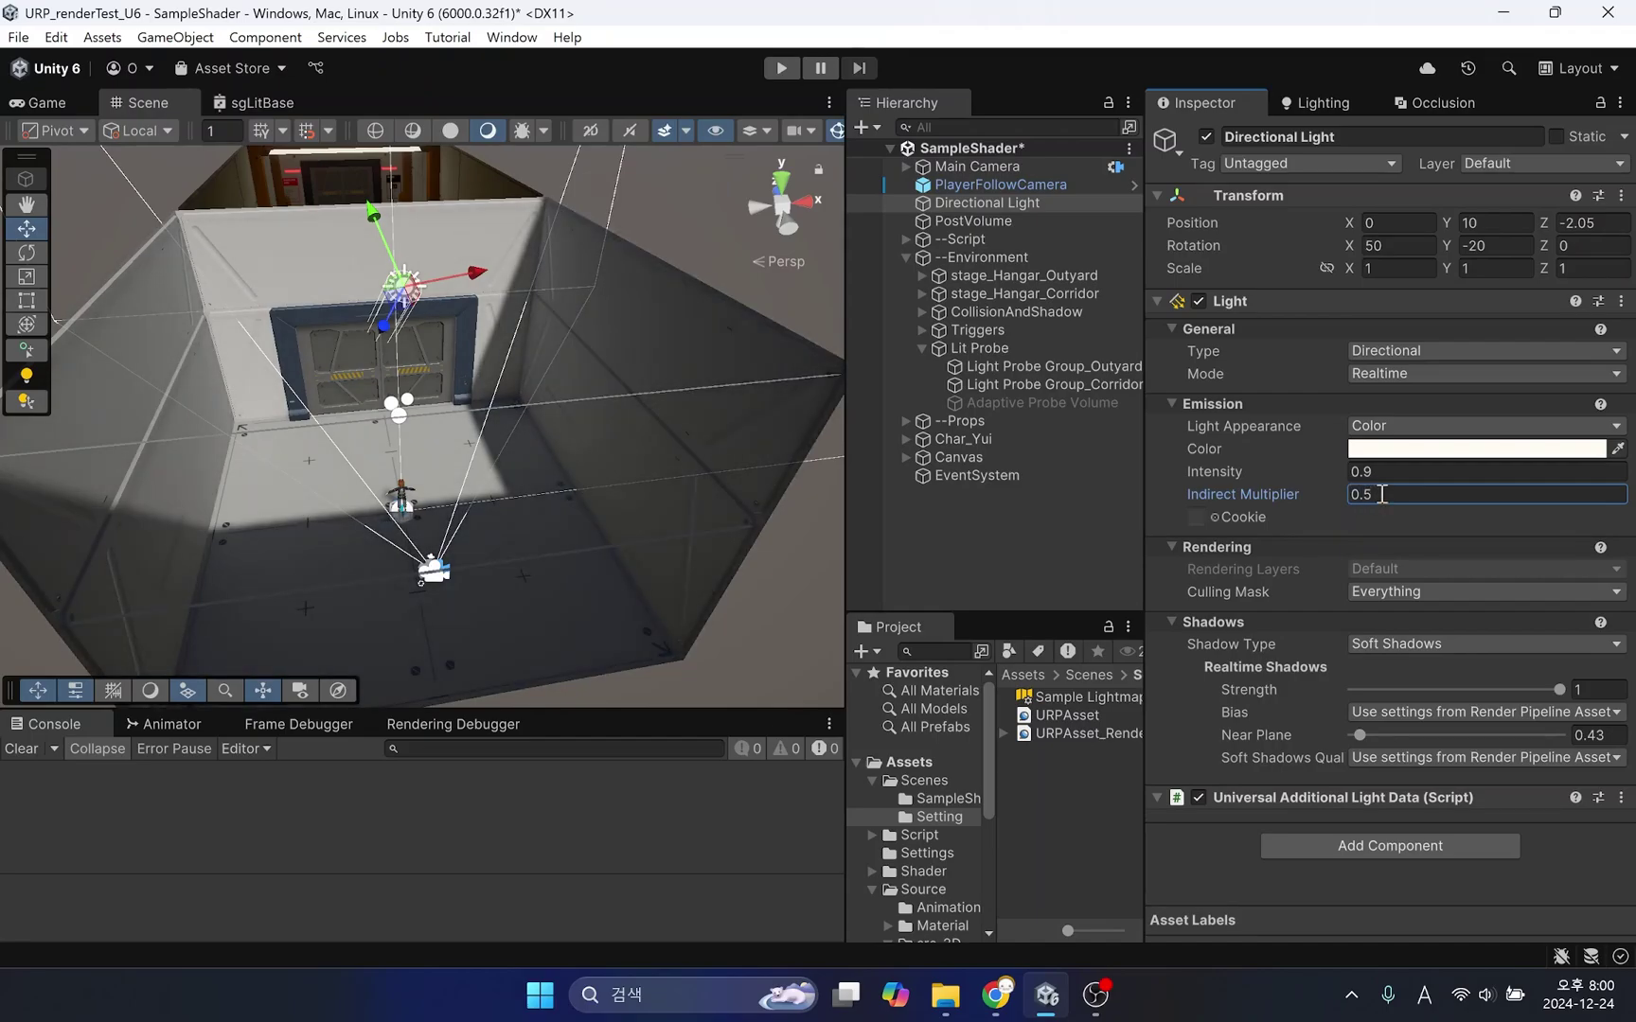
{"action": "left_click", "coordinate": [1333, 471]}
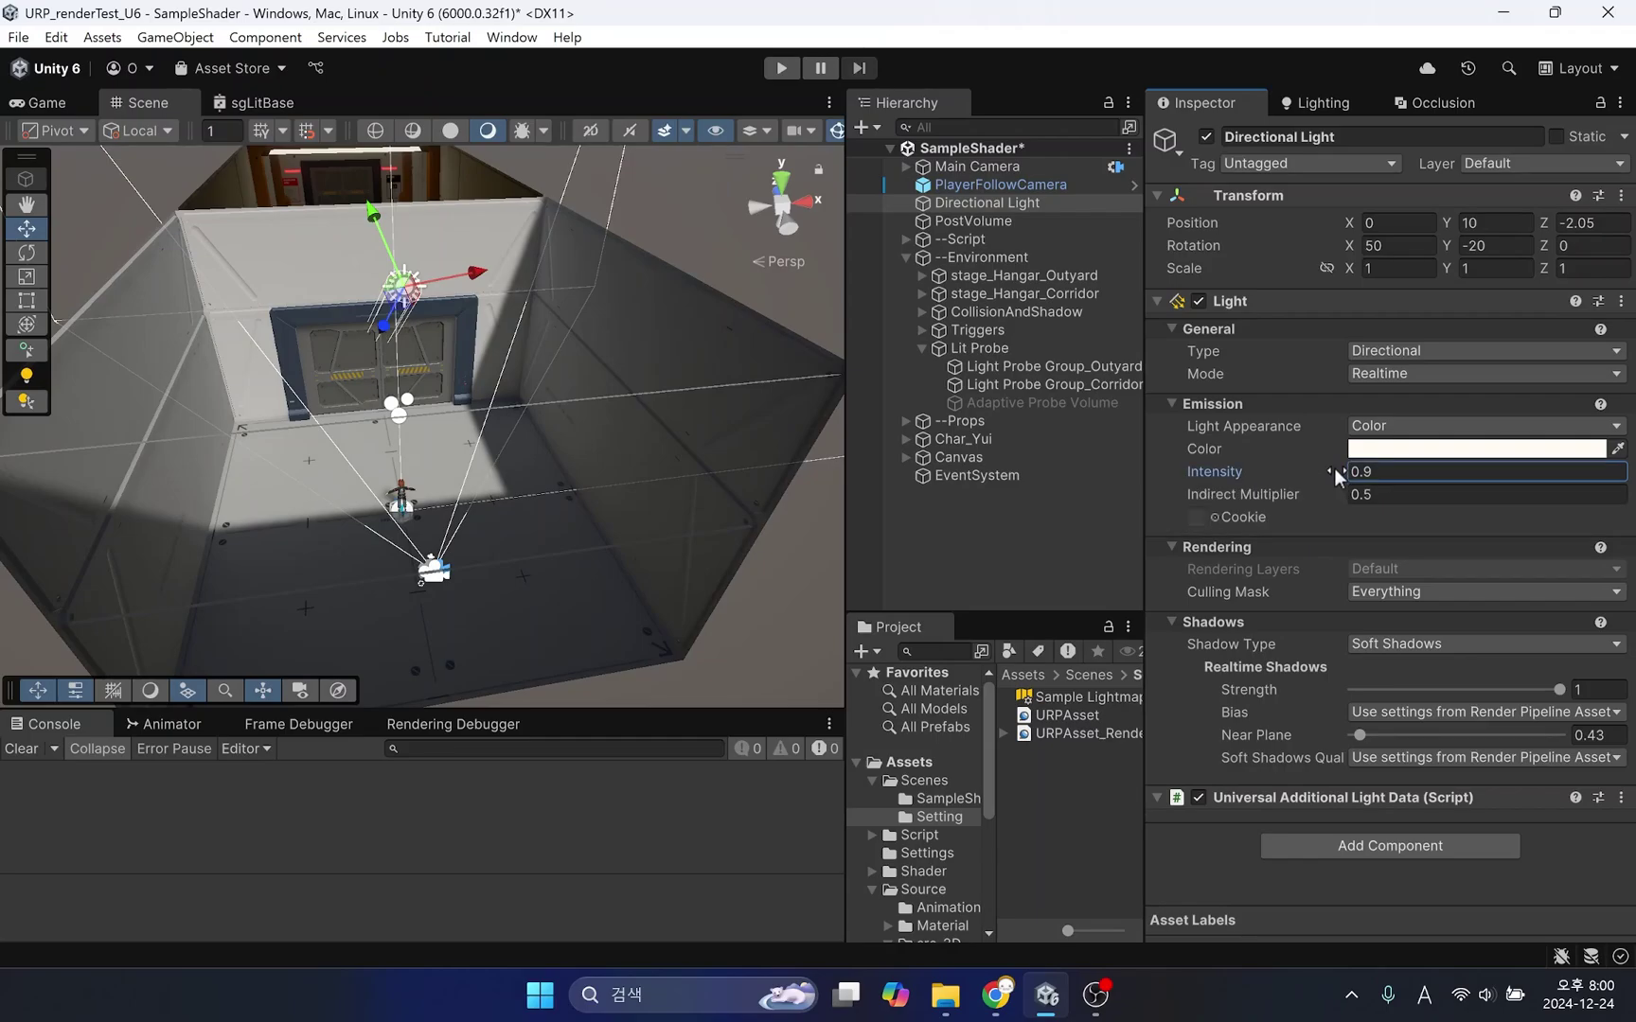
{"action": "mouse_move", "coordinate": [1342, 468]}
{"action": "left_mouse_down"}
{"action": "mouse_move", "coordinate": [1375, 472]}
{"action": "mouse_move", "coordinate": [1346, 486]}
{"action": "left_mouse_up"}
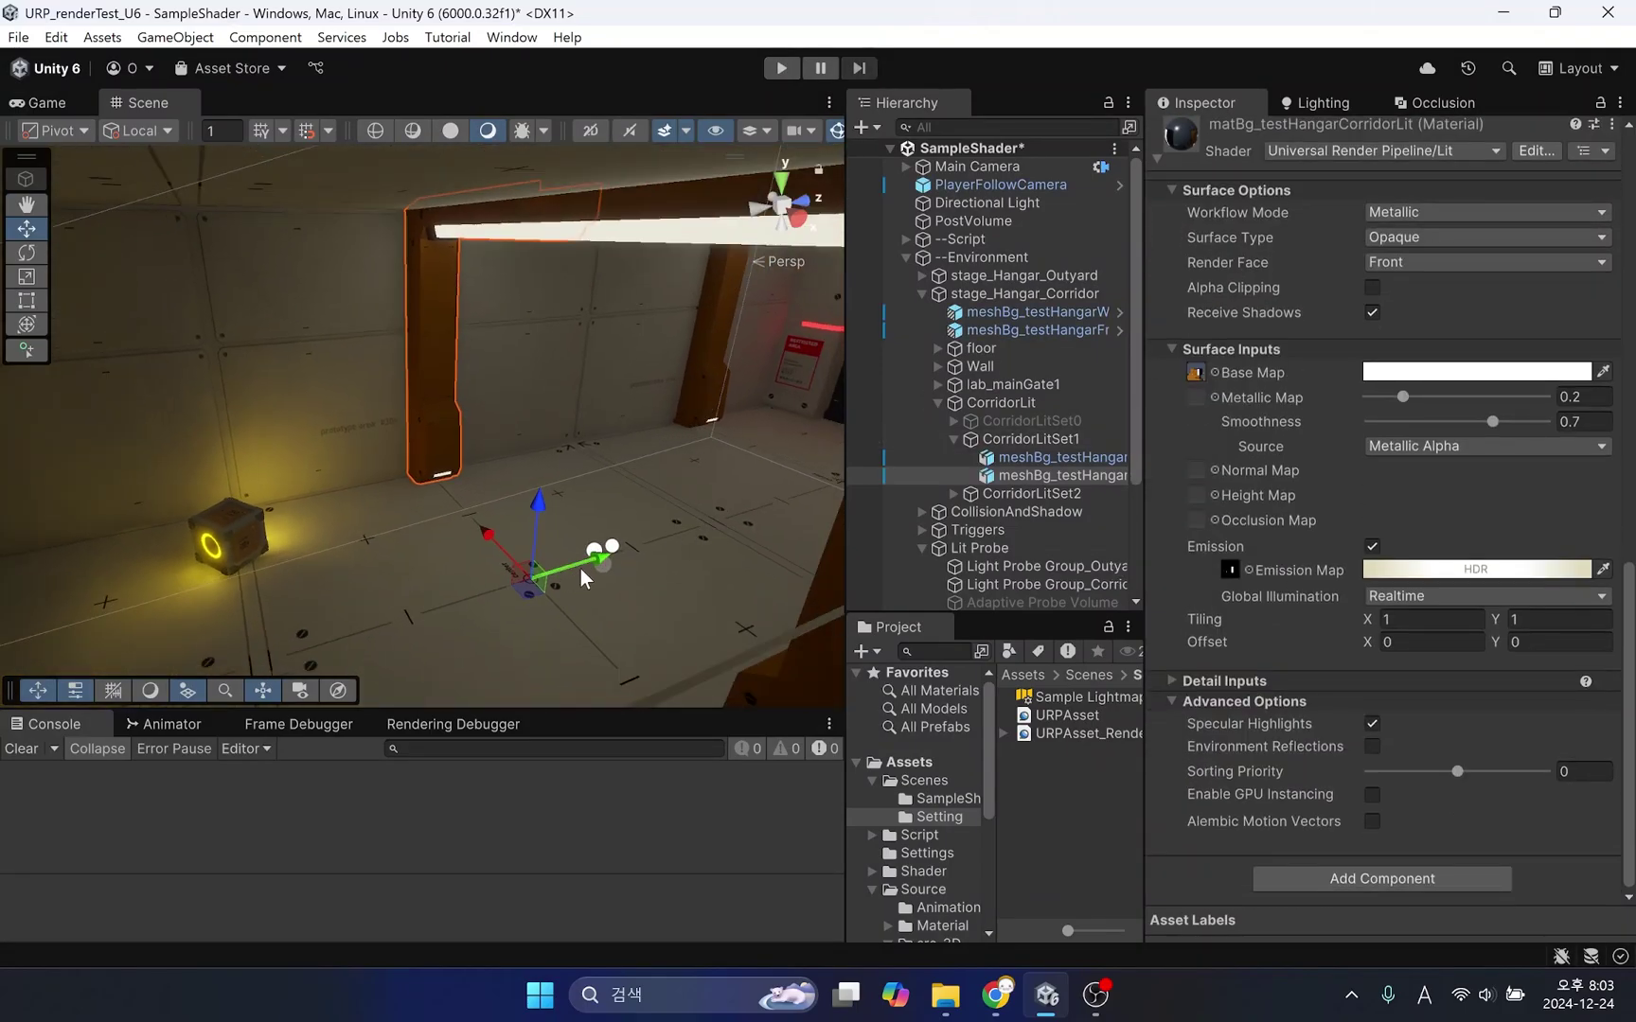
Step: Adjust the HDR emission intensity of the corridor light material matBg_testHangarCorridorLit while viewing the lit corridor
{"action": "left_click_drag", "start_coordinate": [581, 570], "coordinate": [724, 539], "text": "alt"}
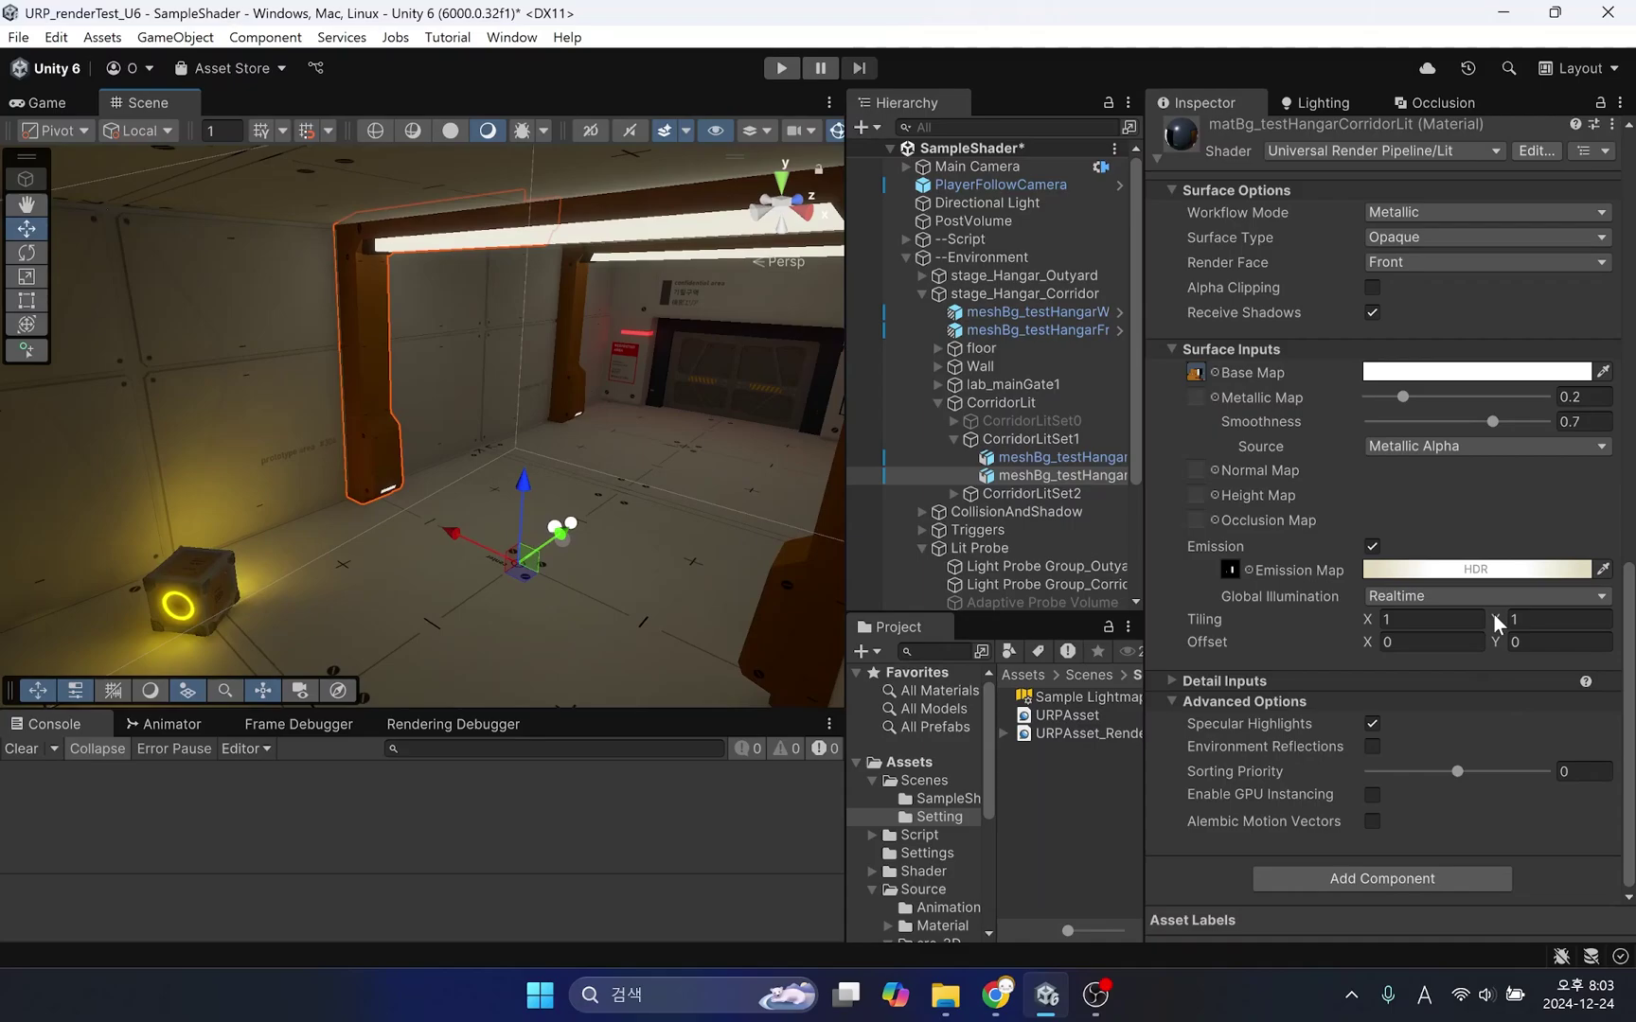
{"action": "left_click", "coordinate": [1494, 571]}
{"action": "mouse_move", "coordinate": [1495, 821]}
{"action": "left_mouse_down"}
{"action": "mouse_move", "coordinate": [1507, 833]}
{"action": "mouse_move", "coordinate": [1430, 846]}
{"action": "mouse_move", "coordinate": [1512, 827]}
{"action": "left_mouse_up"}
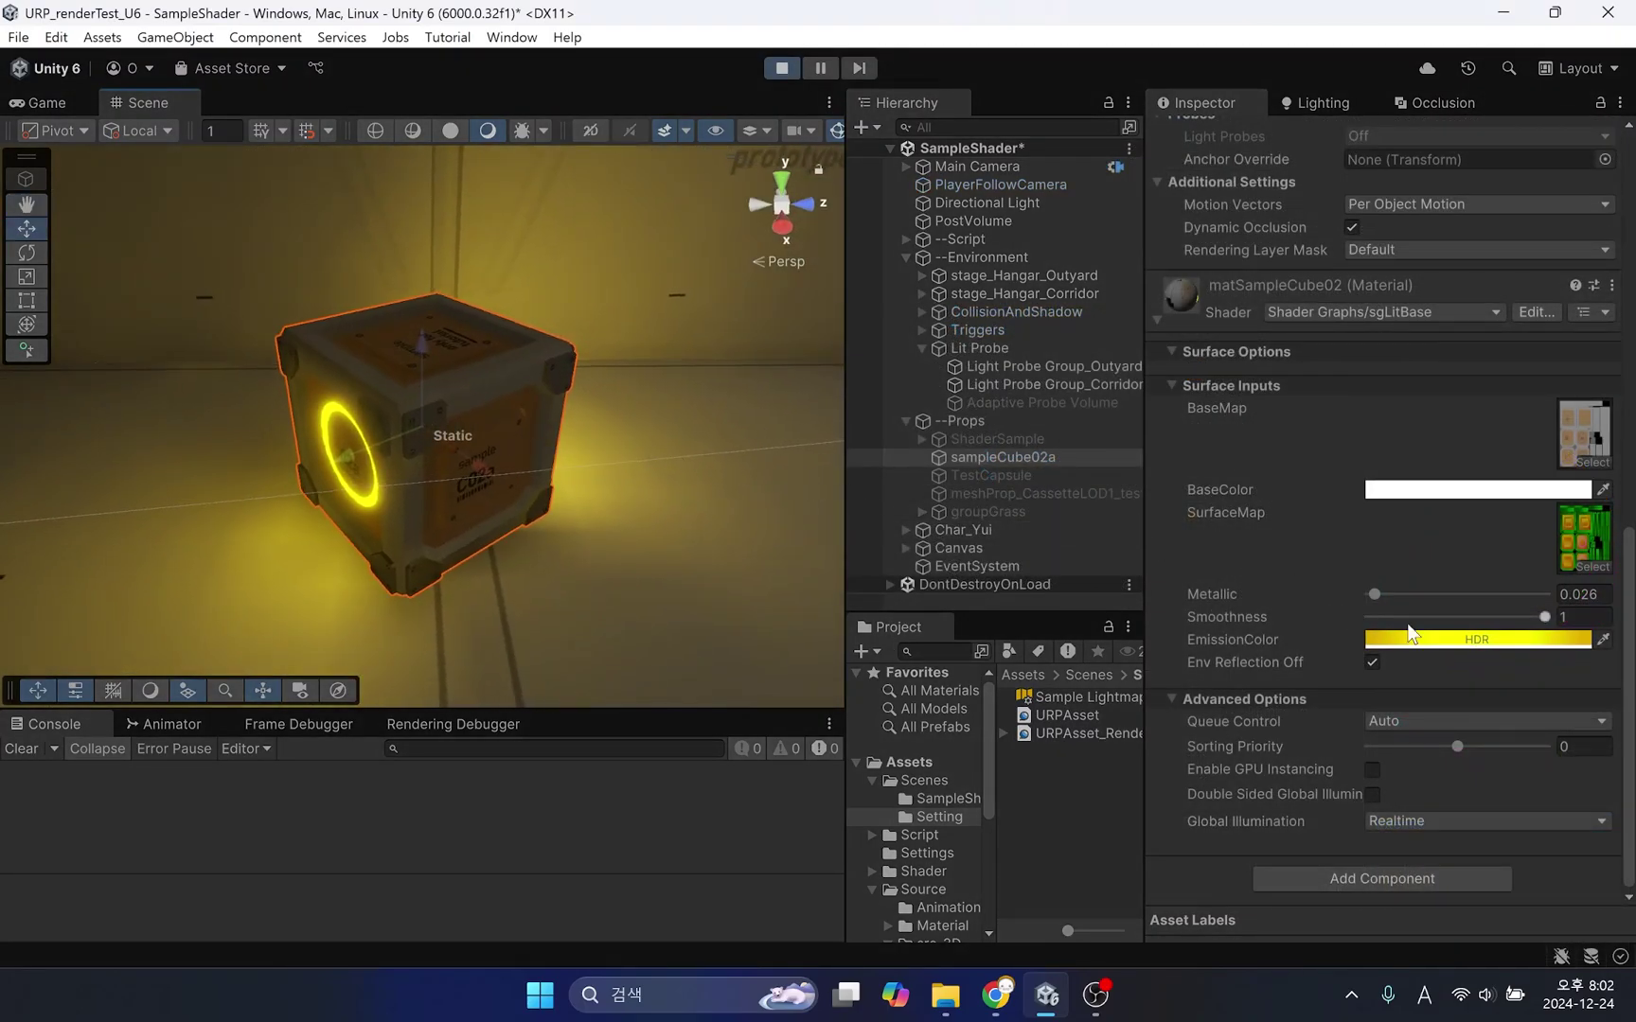
Step: Lower the HDR EmissionColor intensity of sampleCube02a's material matSampleCube02 to -9.6
{"action": "left_click", "coordinate": [1409, 636]}
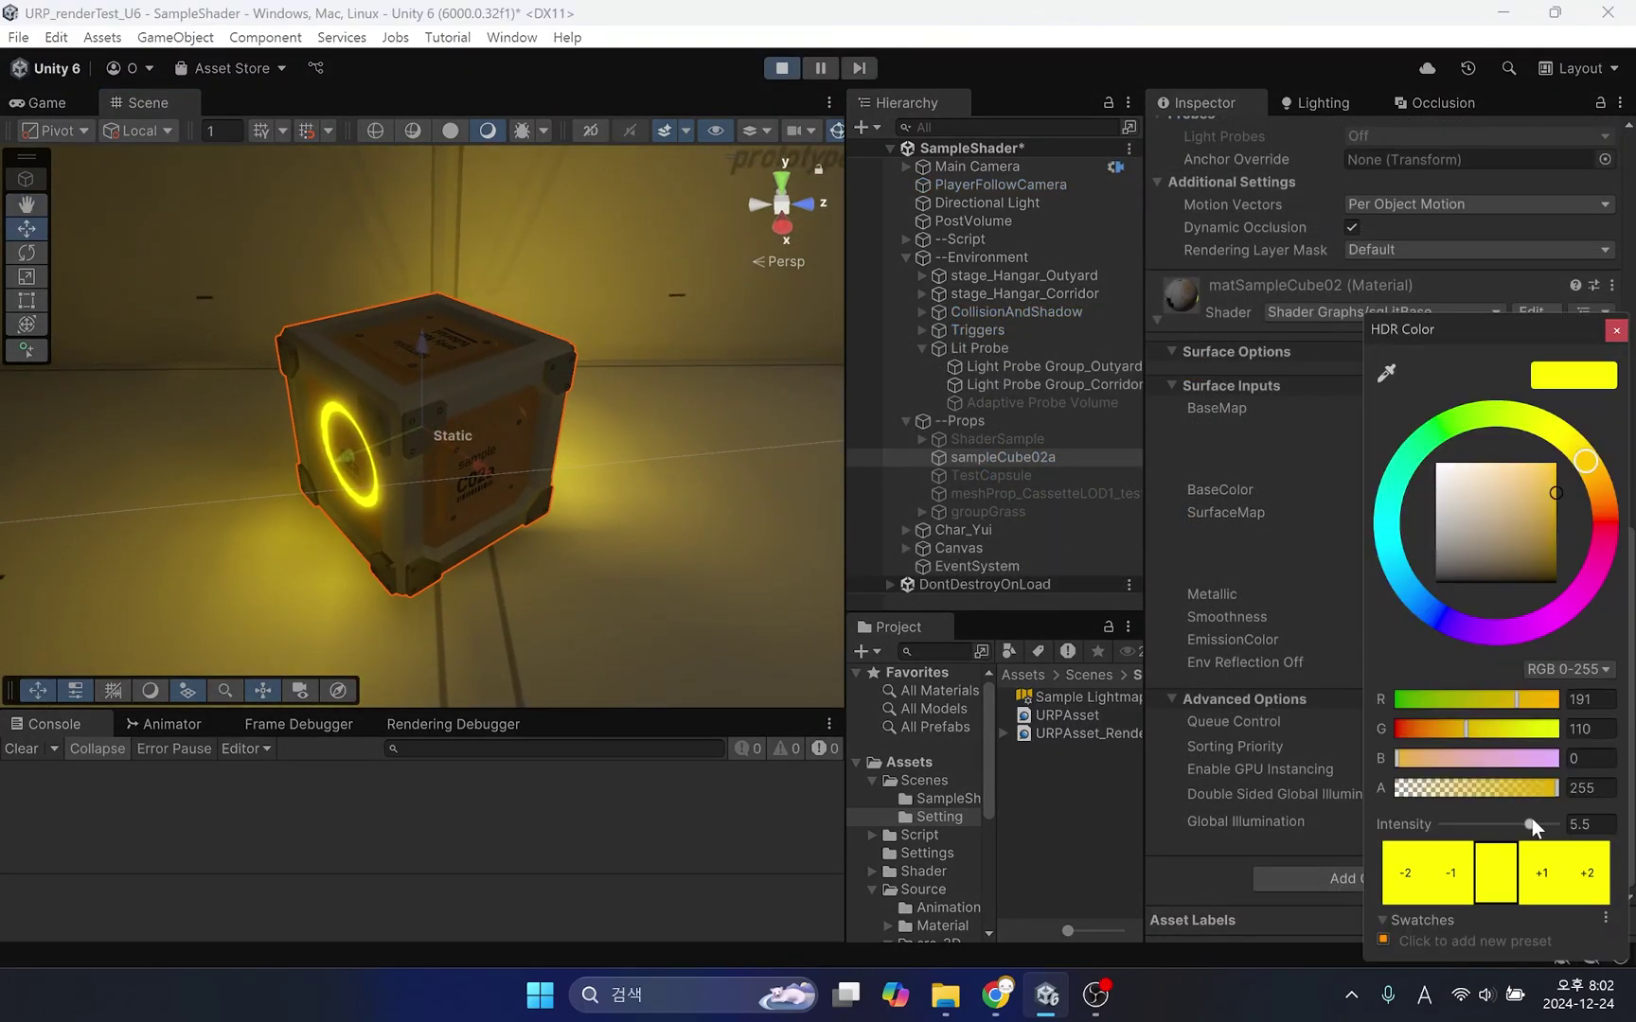
{"action": "left_click_drag", "start_coordinate": [1532, 822], "coordinate": [1448, 829]}
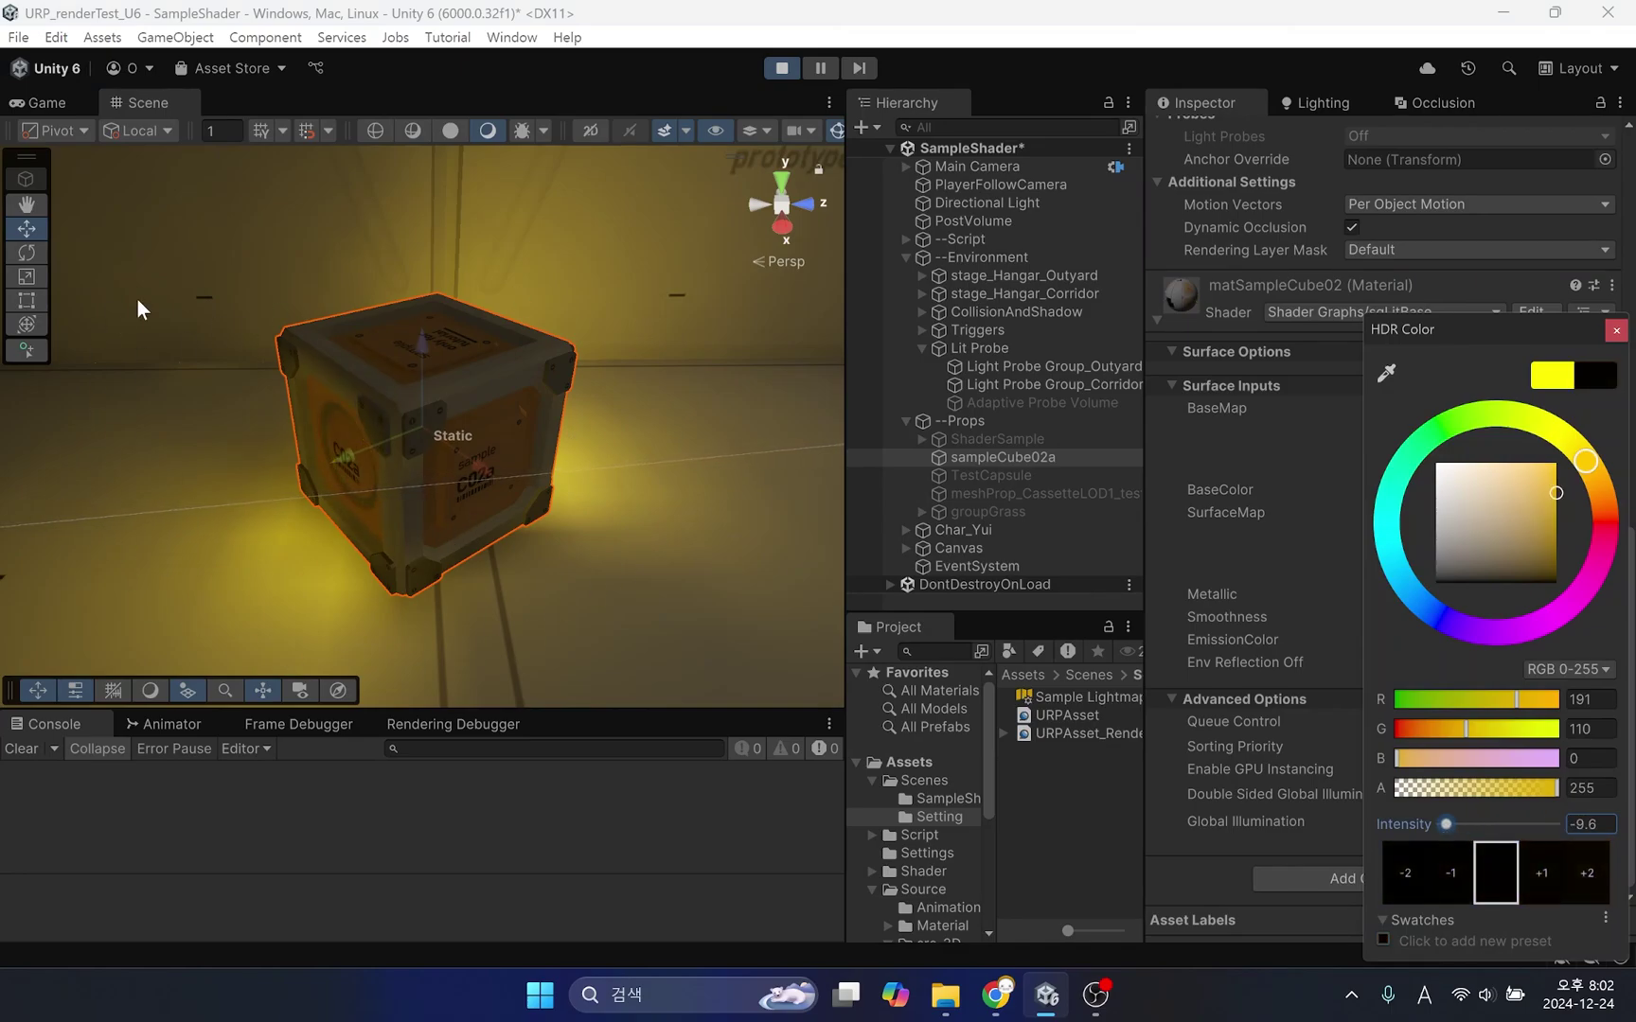
{"action": "left_click_drag", "start_coordinate": [769, 481], "coordinate": [723, 472], "text": "alt"}
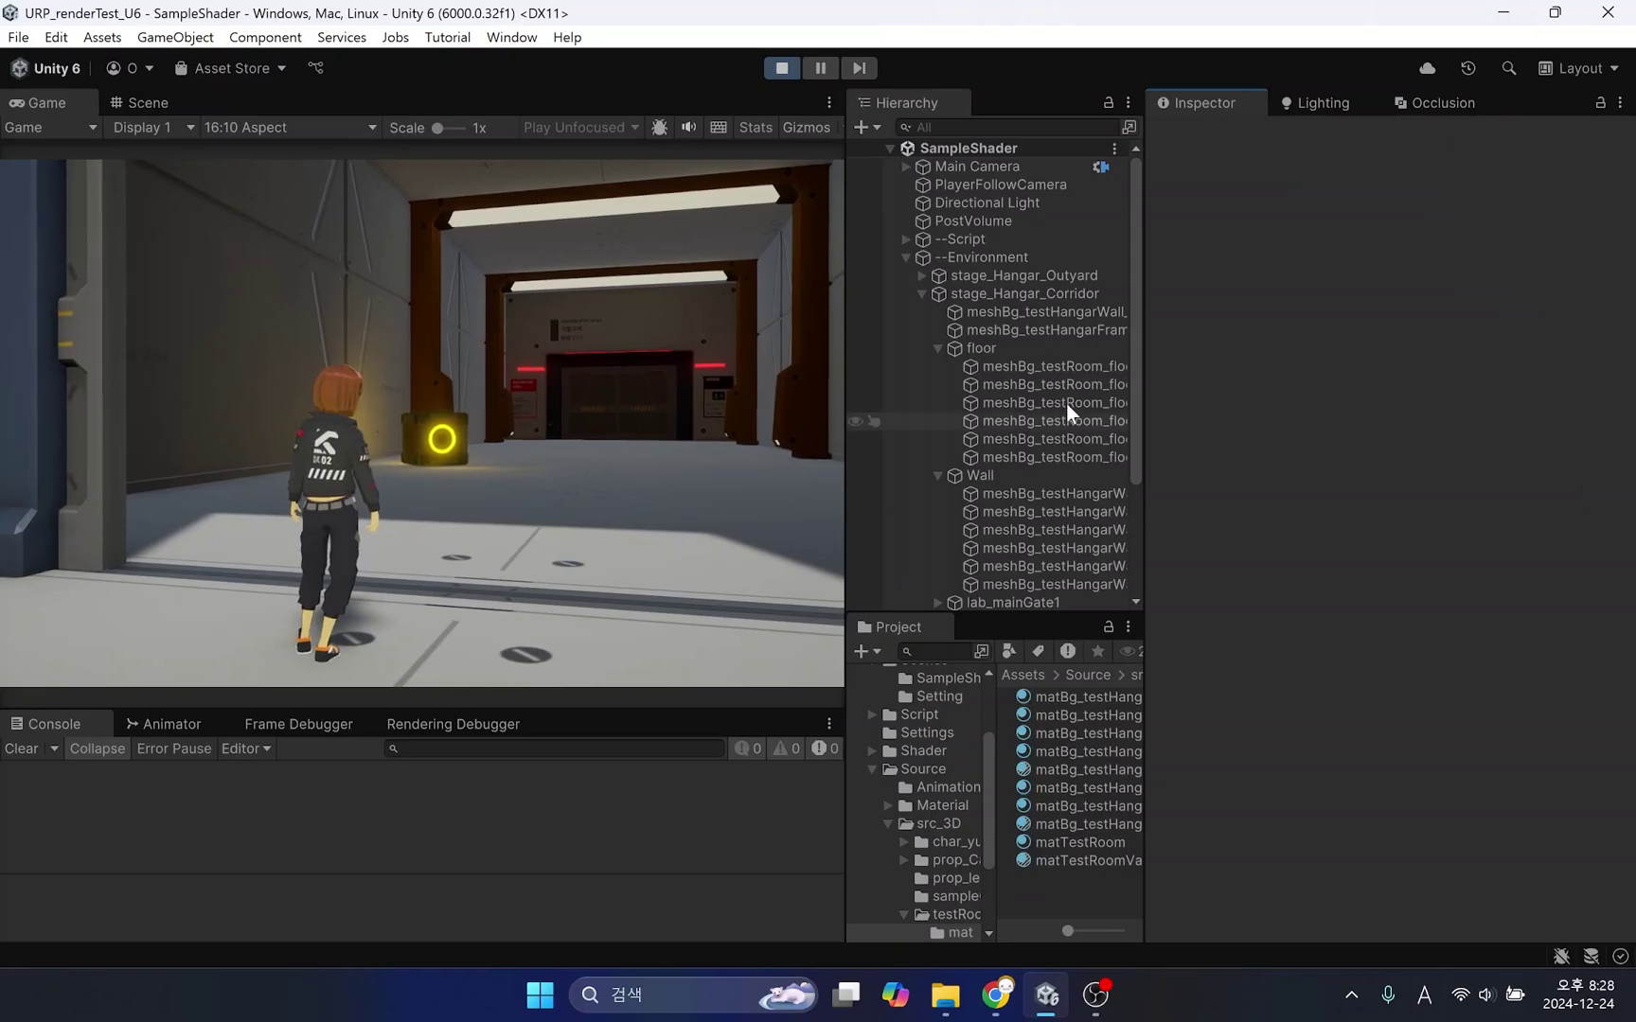
Step: Disable Environment Reflections on matTestRoomVarient, the material of the corridor's floor meshes
{"action": "left_click", "coordinate": [1074, 369]}
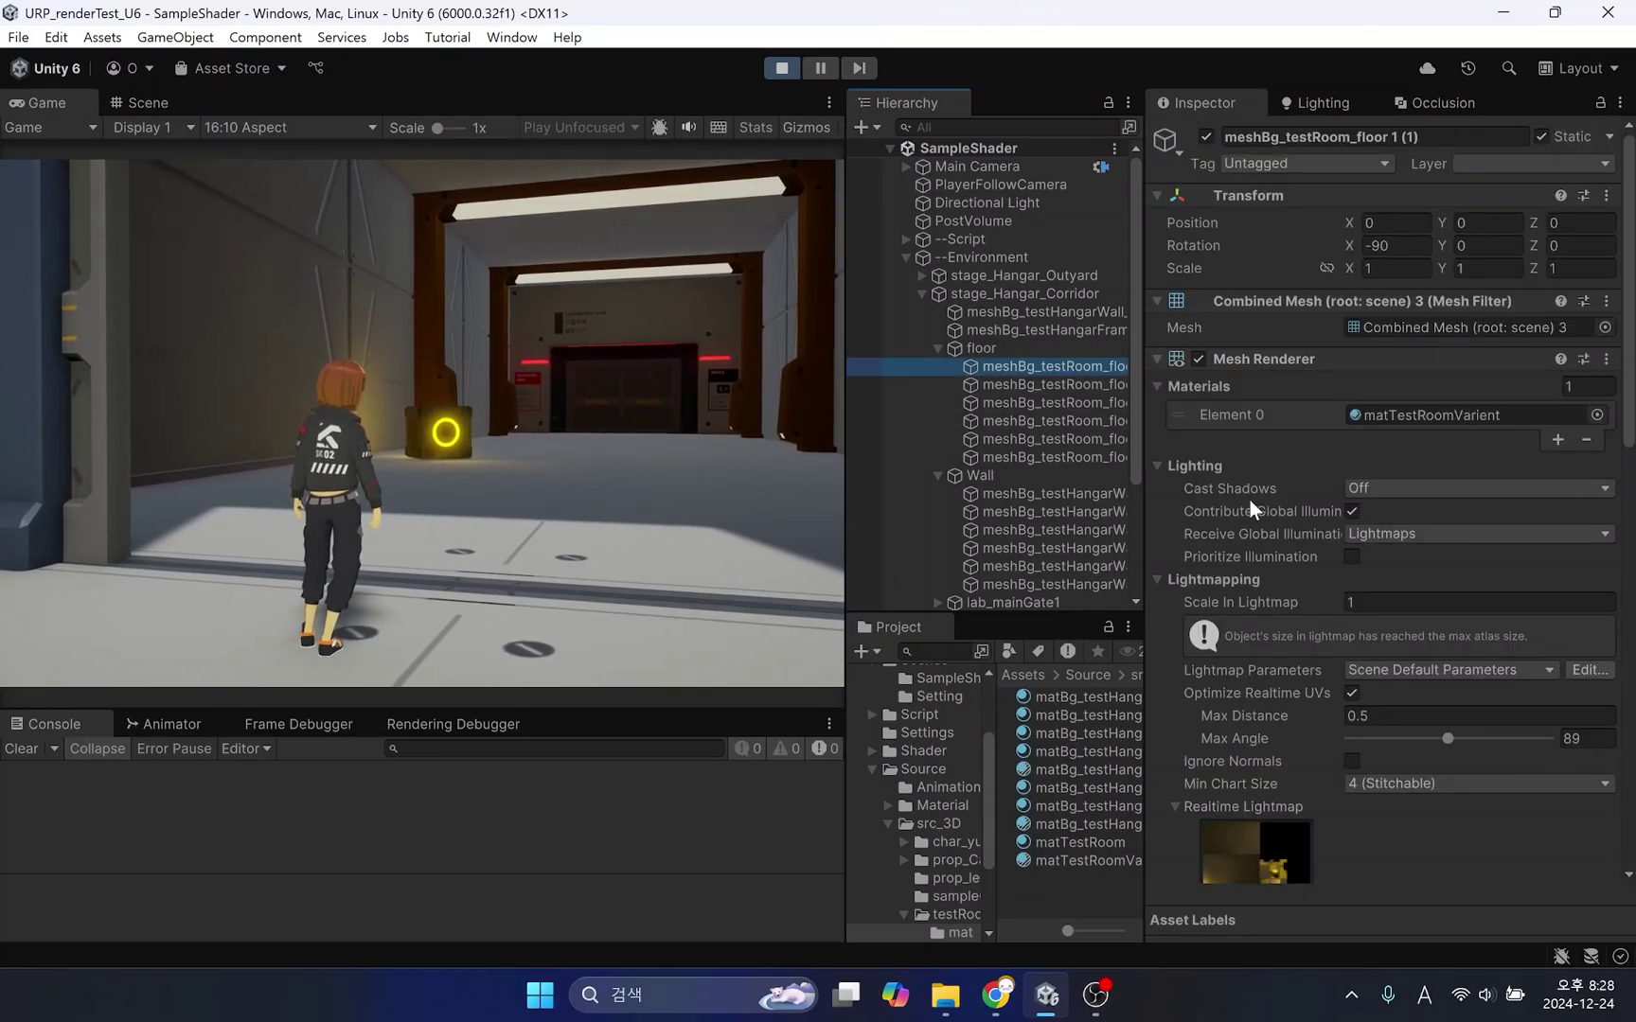
{"action": "left_click", "coordinate": [1410, 417]}
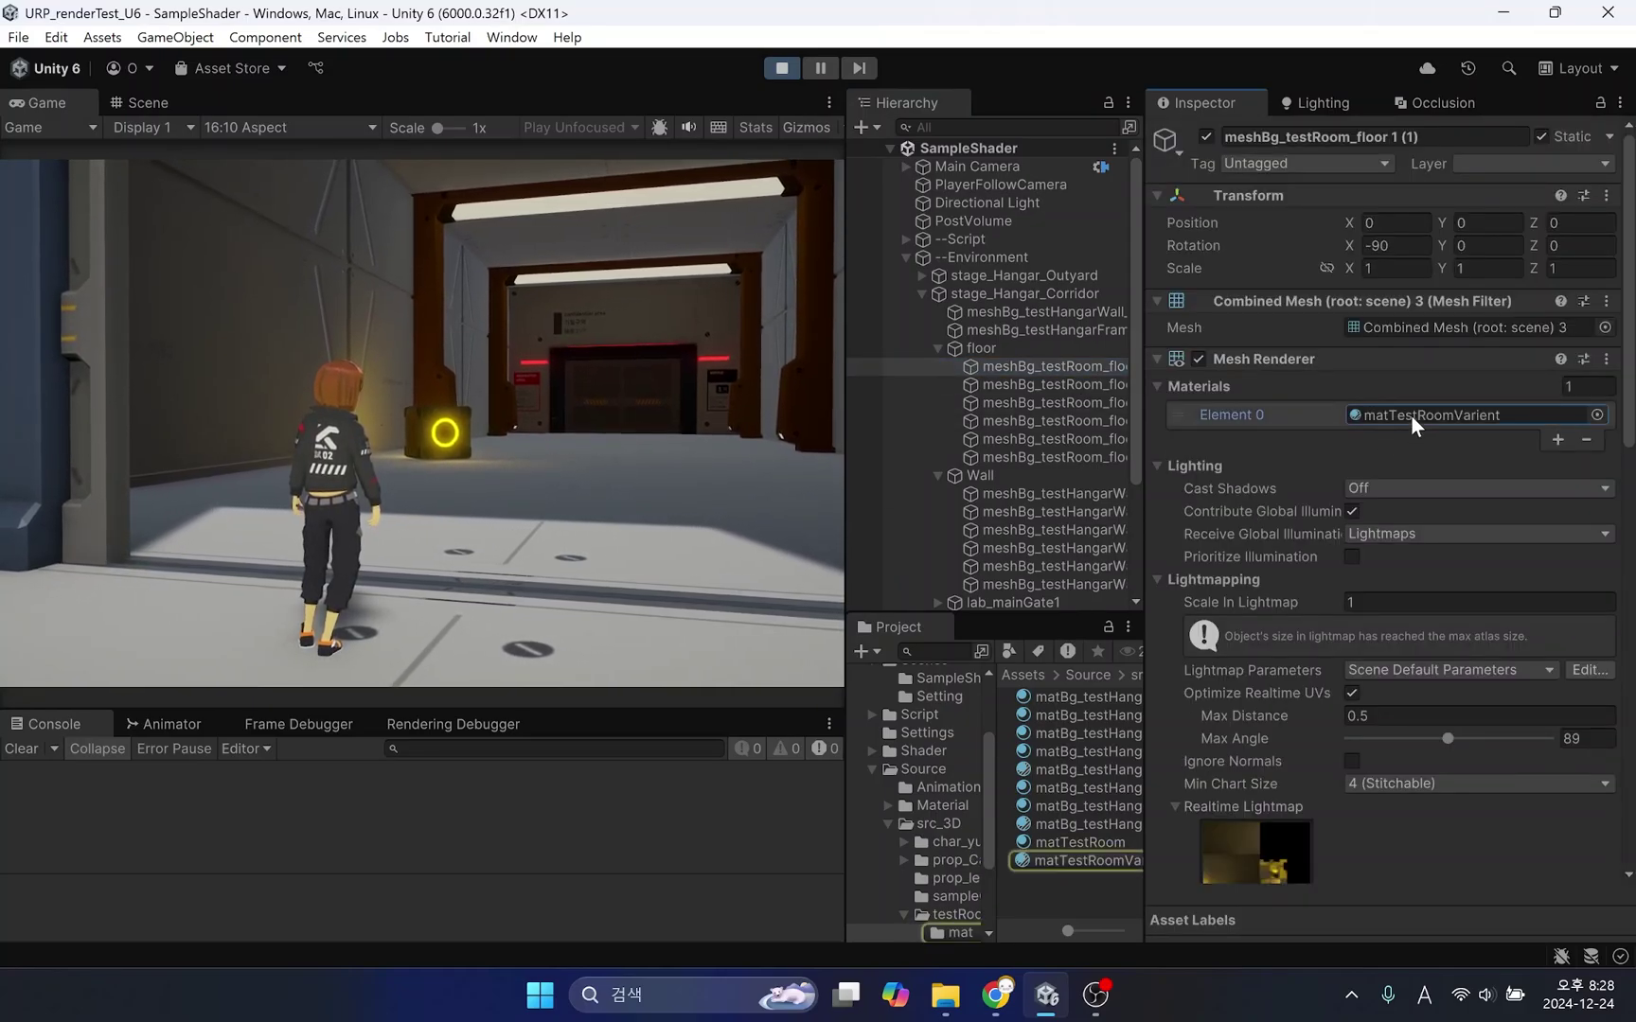
{"action": "left_click", "coordinate": [1121, 864]}
{"action": "scroll", "coordinate": [1401, 539], "scroll_direction": "down", "scroll_amount": 3}
{"action": "scroll", "coordinate": [1401, 549], "scroll_direction": "down", "scroll_amount": 3}
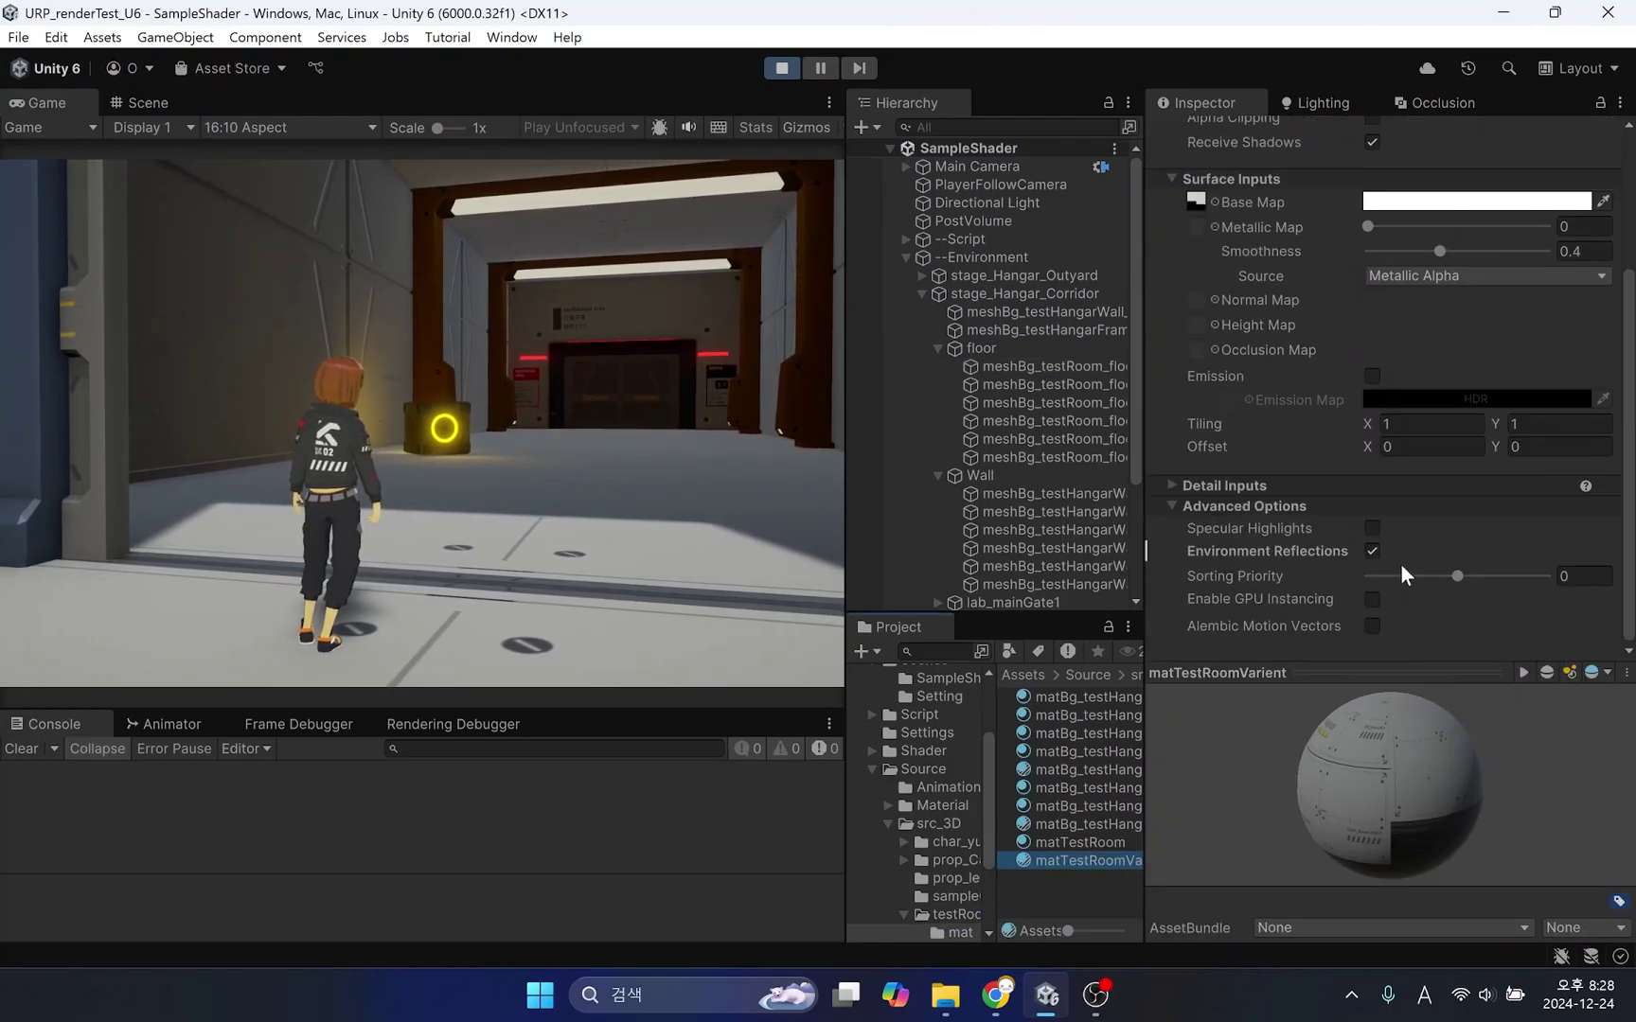
{"action": "left_click", "coordinate": [1372, 551]}
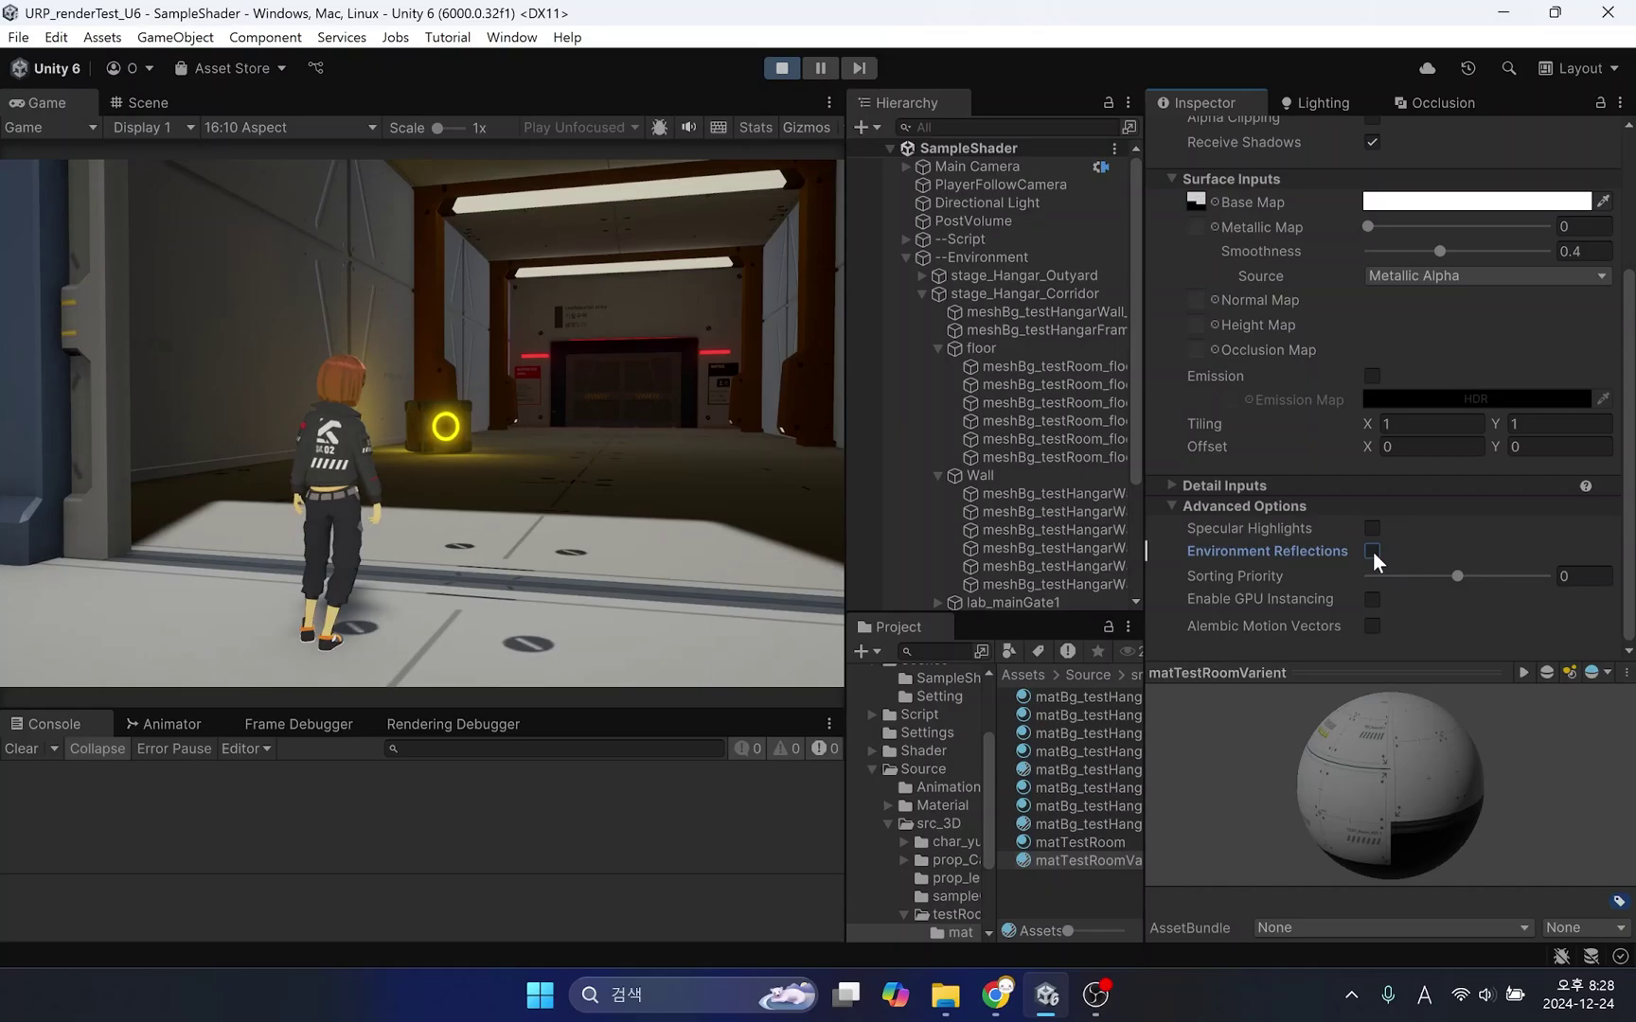
Step: Disable Environment Reflections on the corridor wall material matBg_testHangarWall_aLowVarient
{"action": "left_click", "coordinate": [1094, 490]}
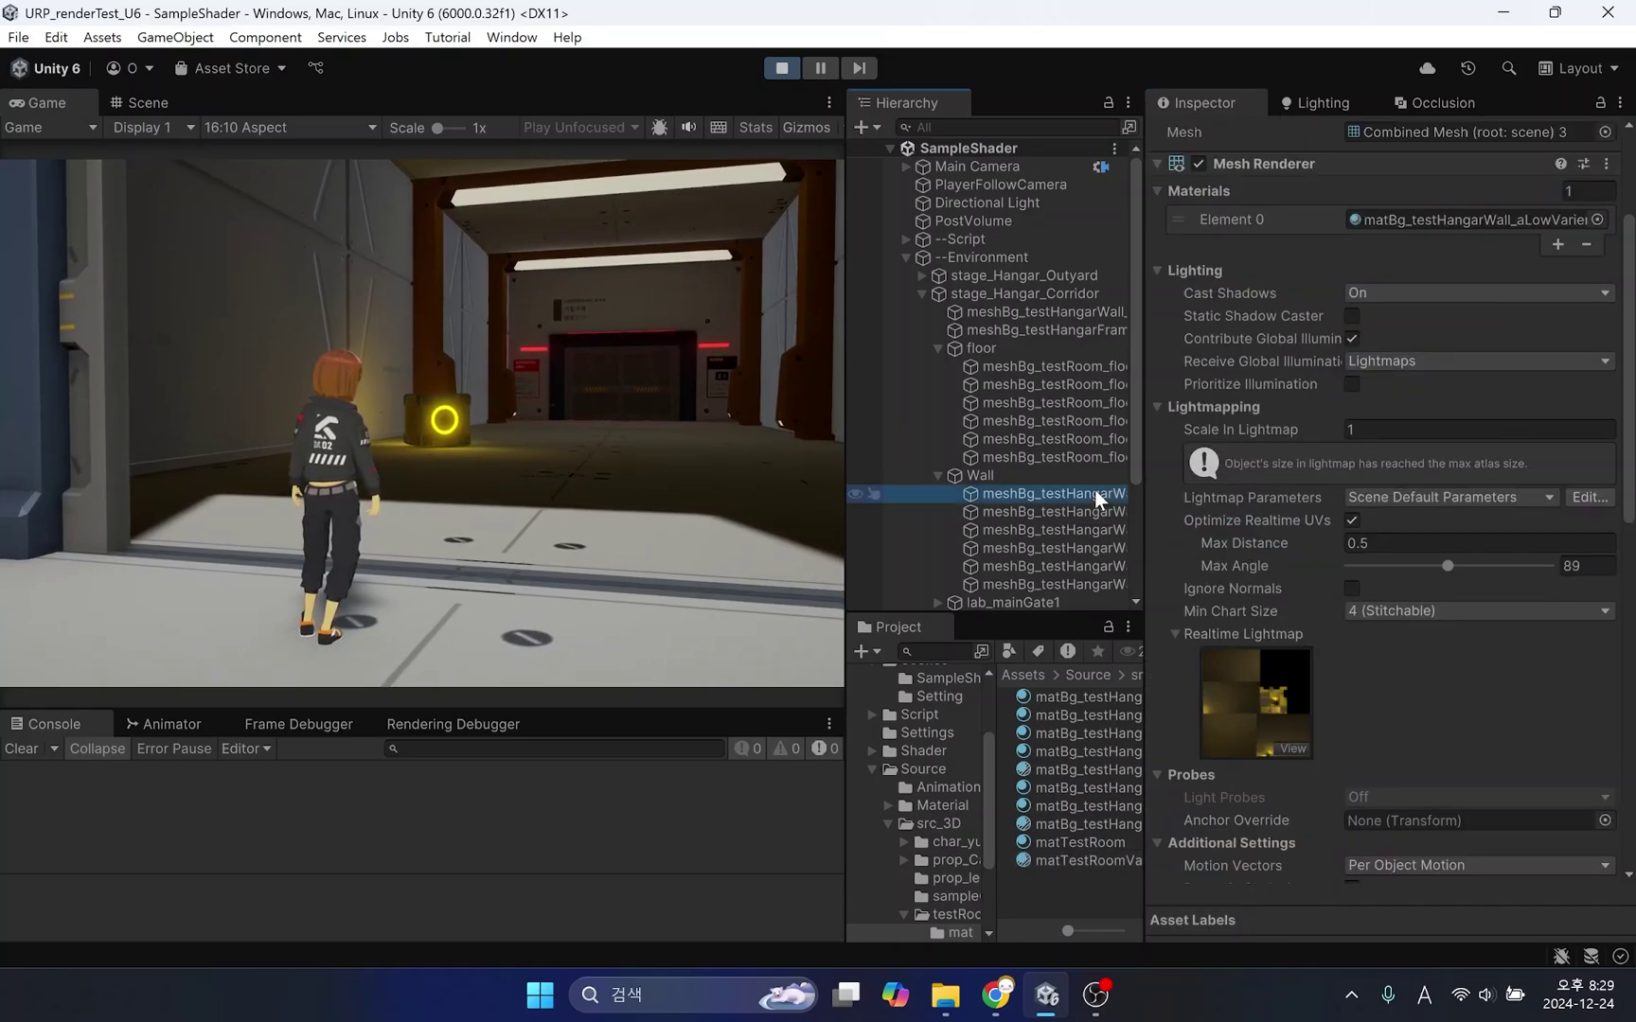
{"action": "scroll", "coordinate": [1346, 654], "scroll_direction": "down", "scroll_amount": 10}
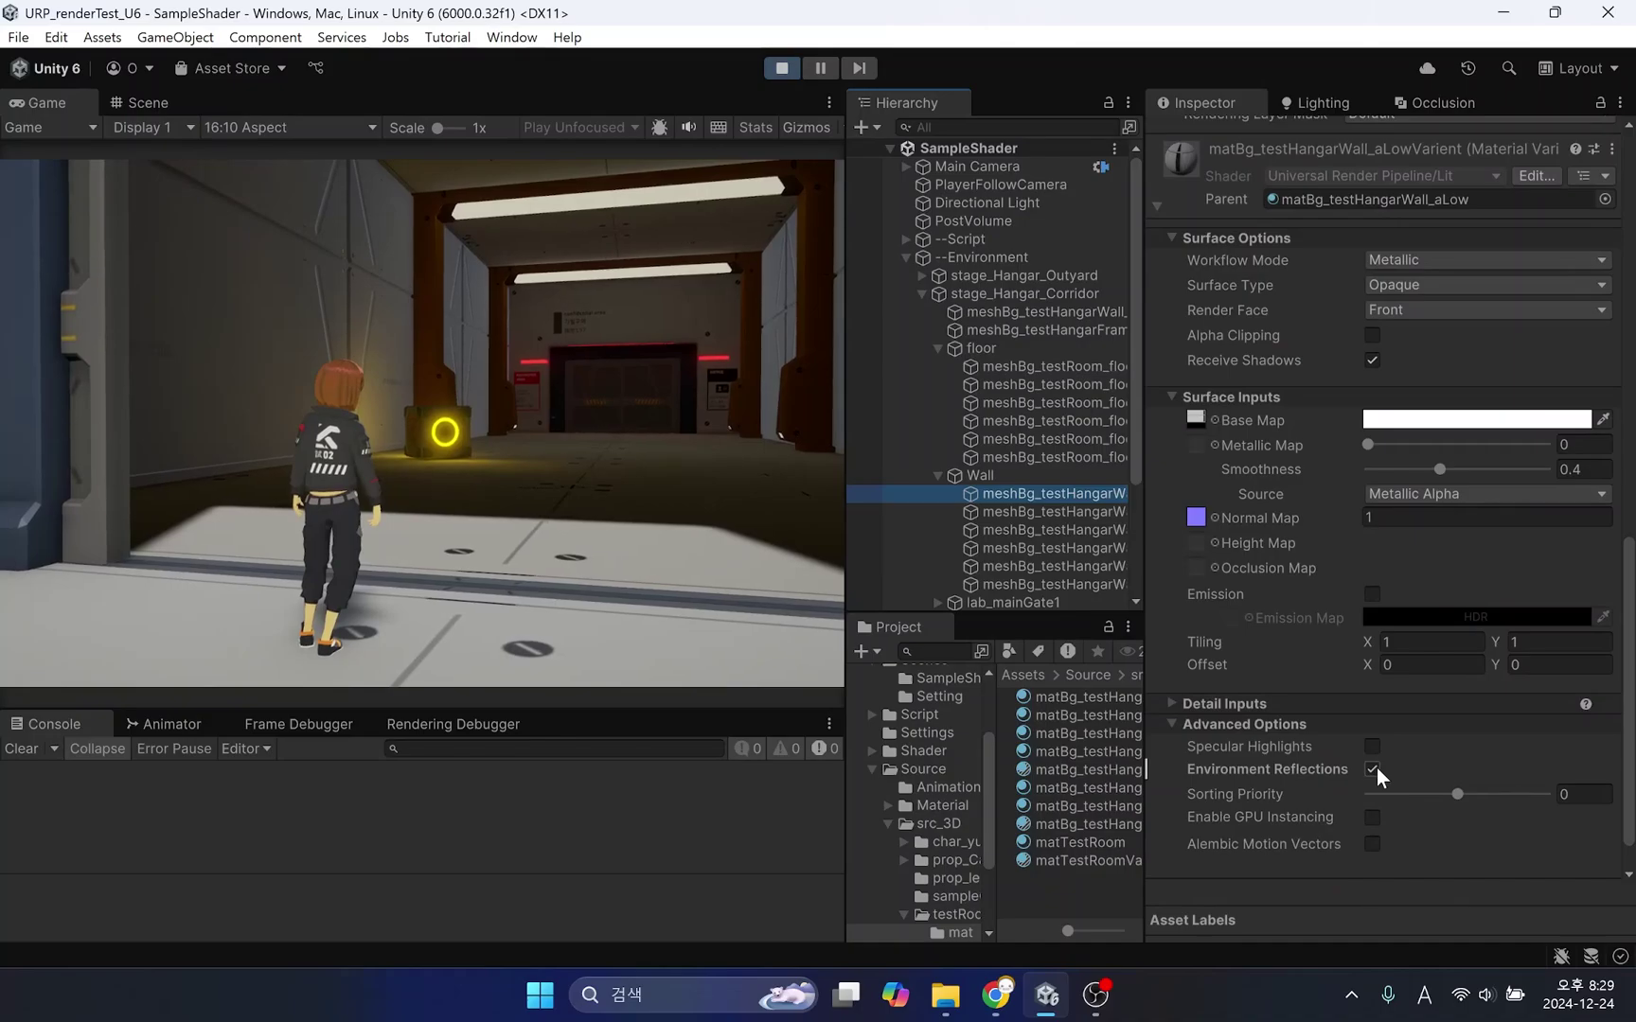
{"action": "left_click", "coordinate": [1374, 769]}
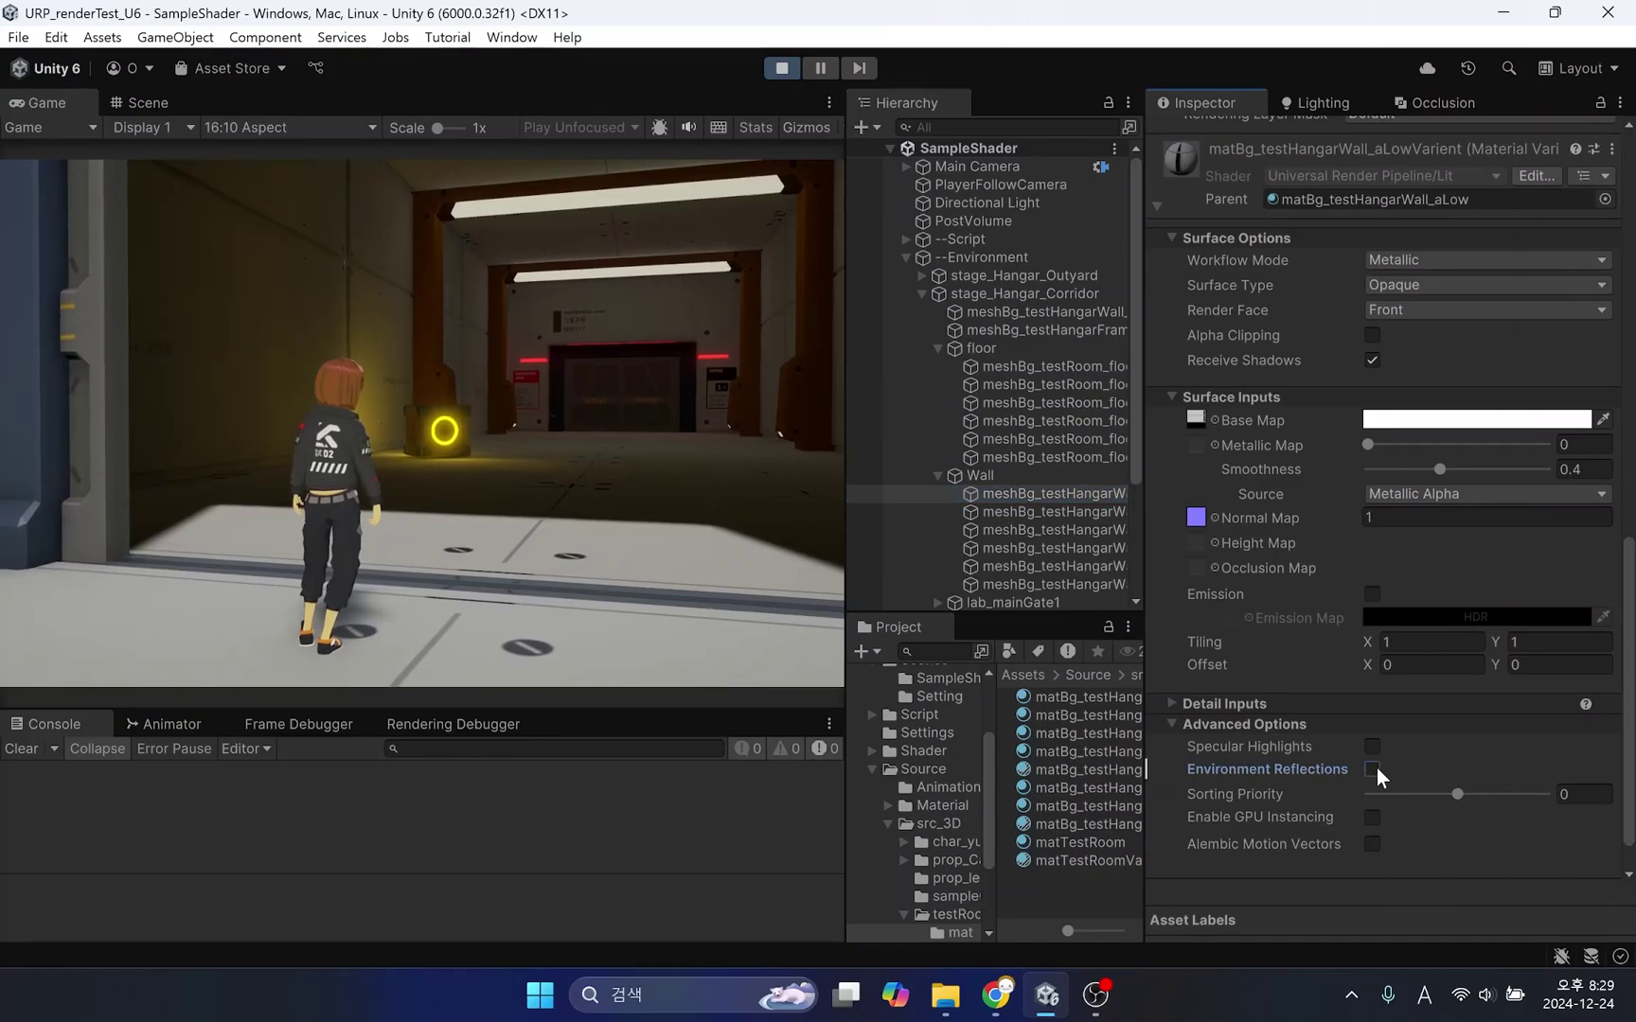
Step: Compare matTestRoomVarient with its parent matTestRoom and examine the material variant's family and overrides
{"action": "left_click", "coordinate": [1106, 854]}
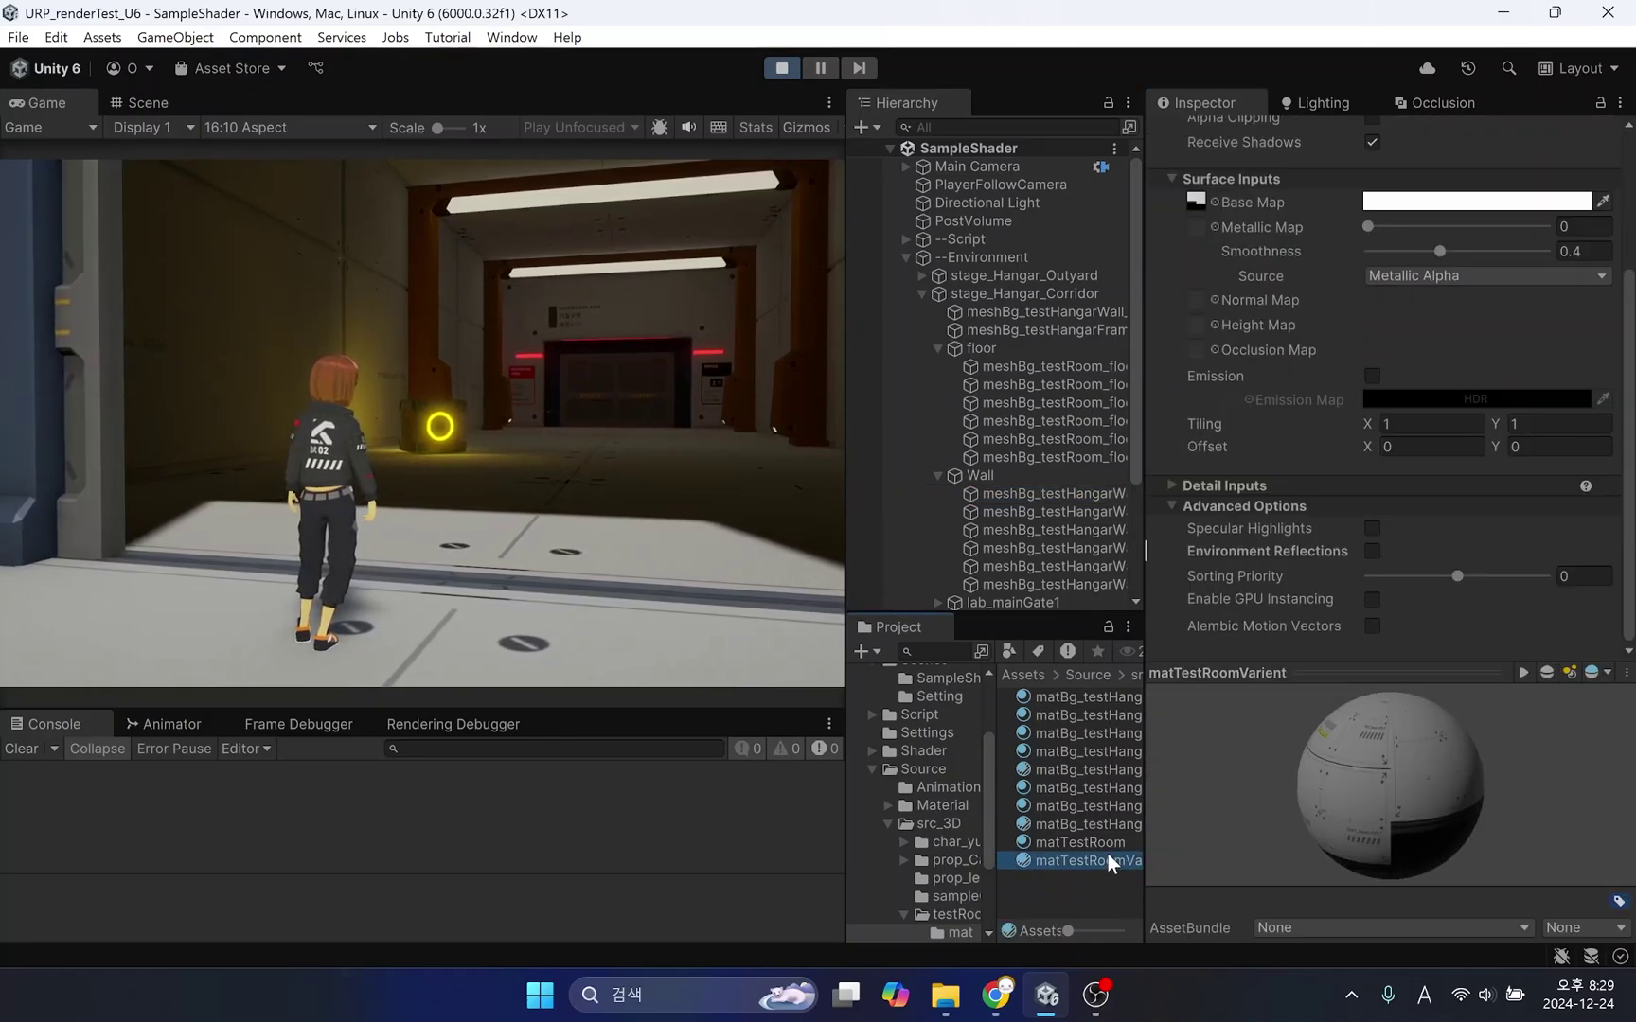
{"action": "left_click", "coordinate": [1100, 839]}
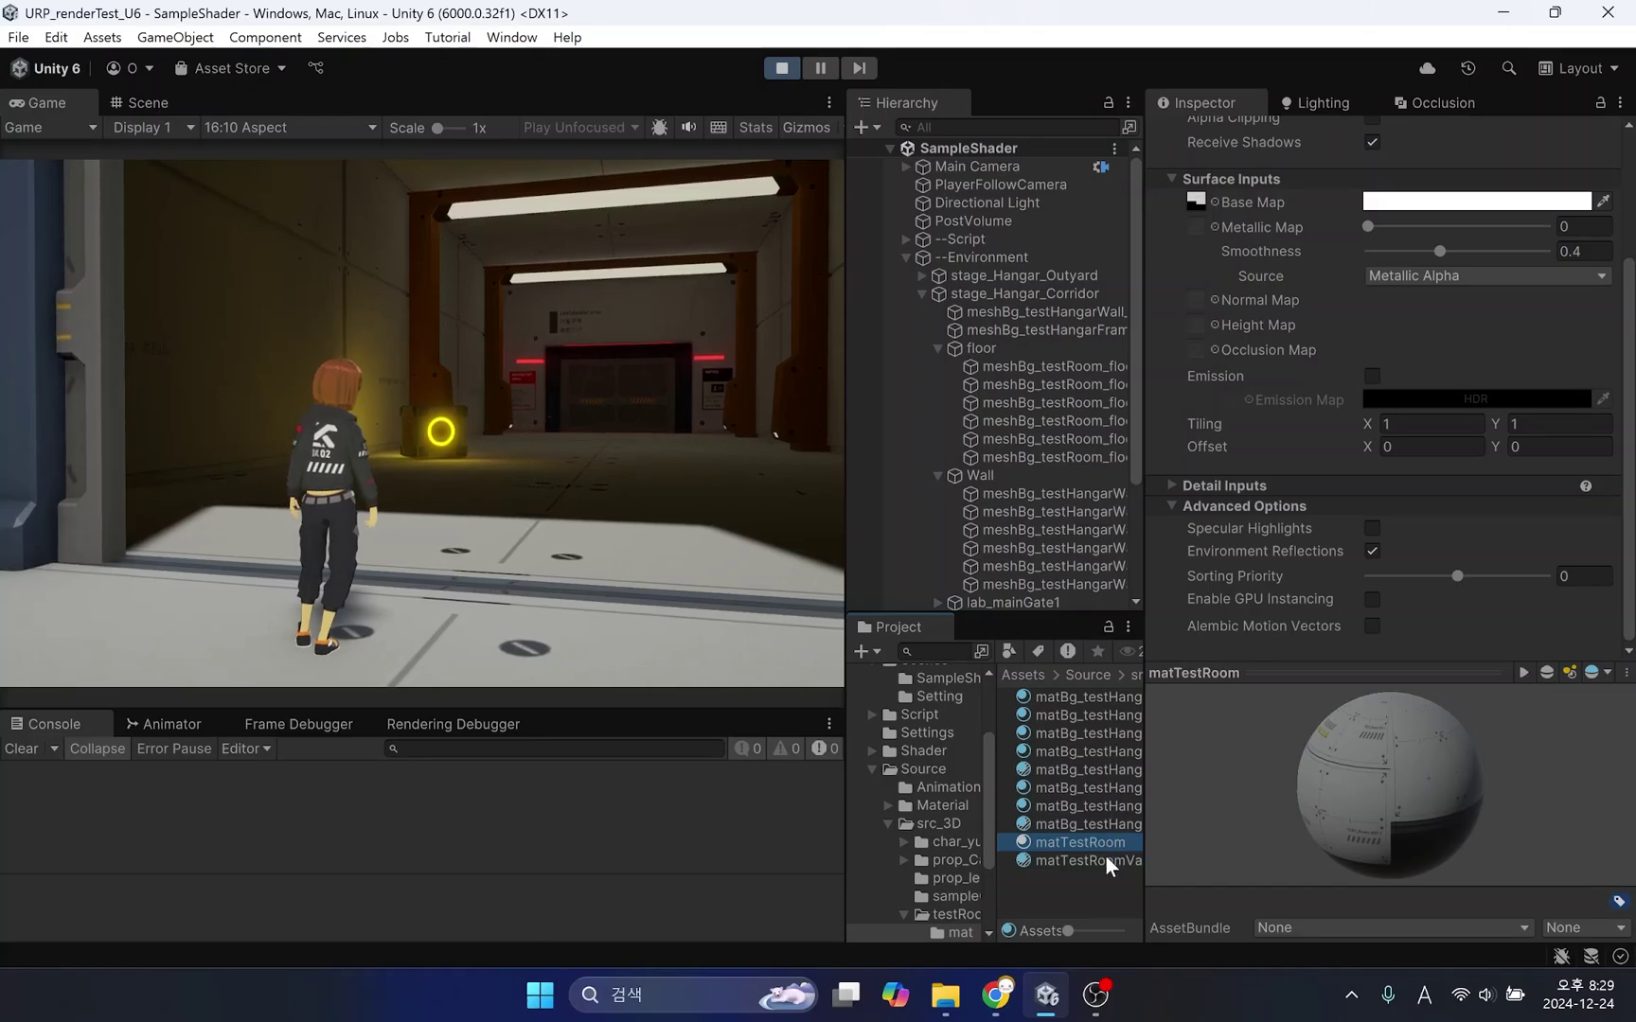
{"action": "left_click", "coordinate": [1106, 858]}
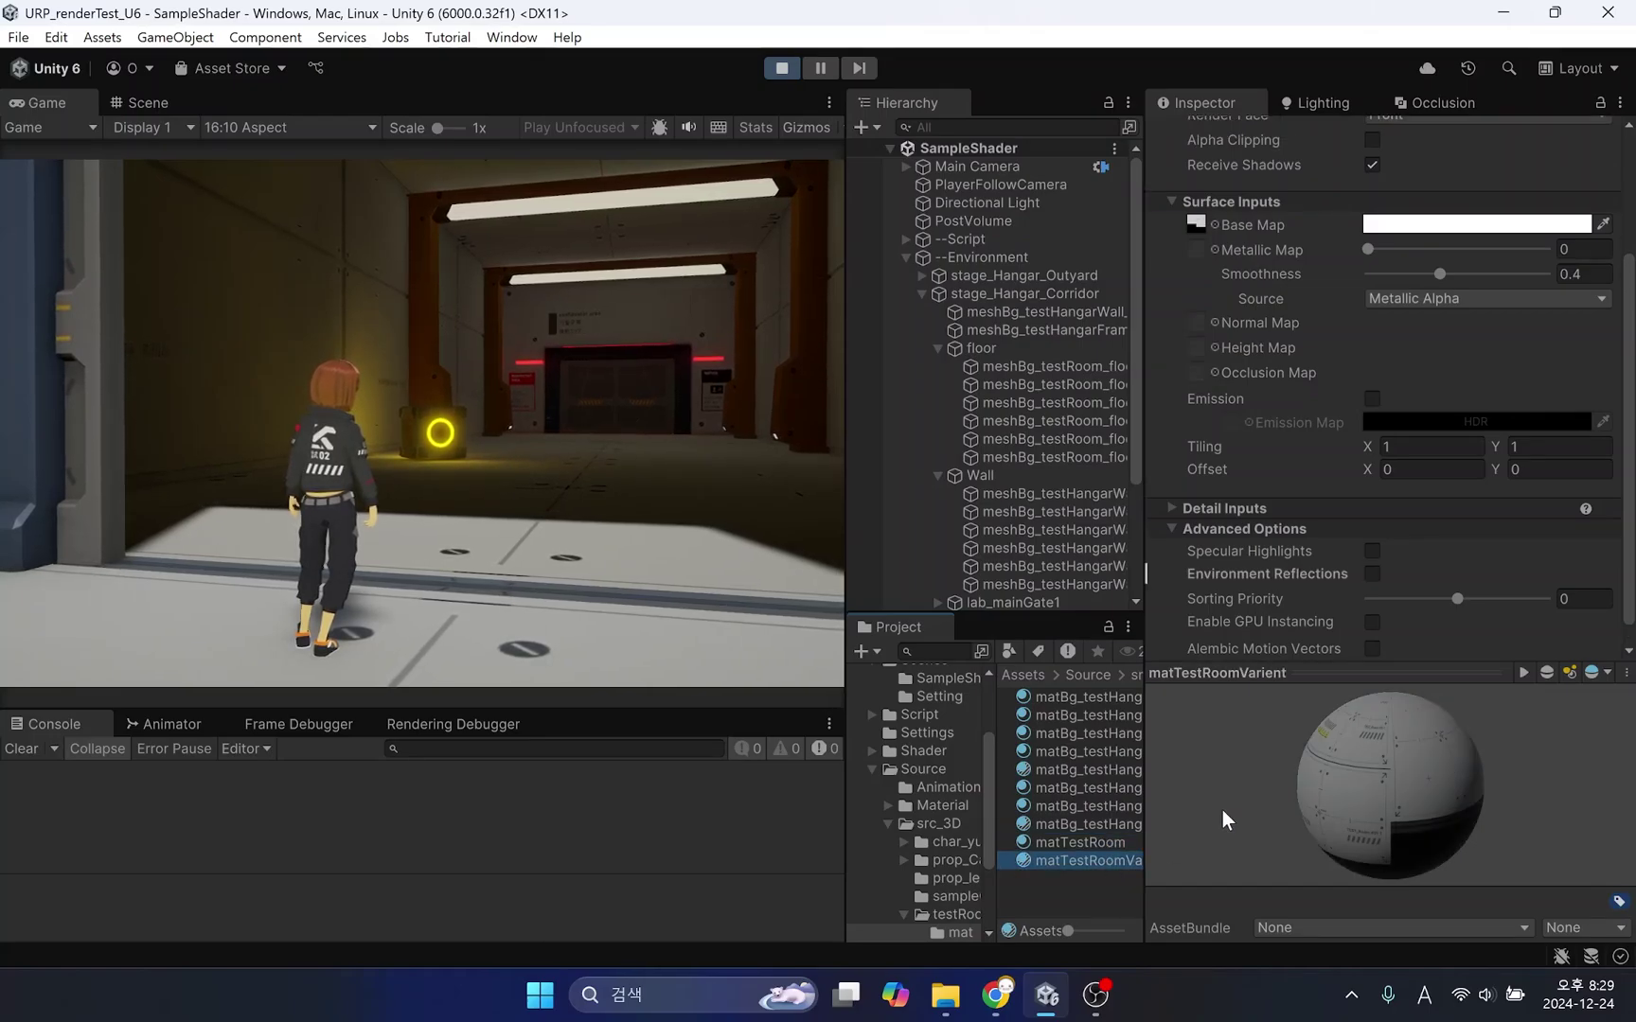
{"action": "scroll", "coordinate": [1486, 397], "scroll_direction": "up", "scroll_amount": 3}
{"action": "left_click", "coordinate": [1592, 157]}
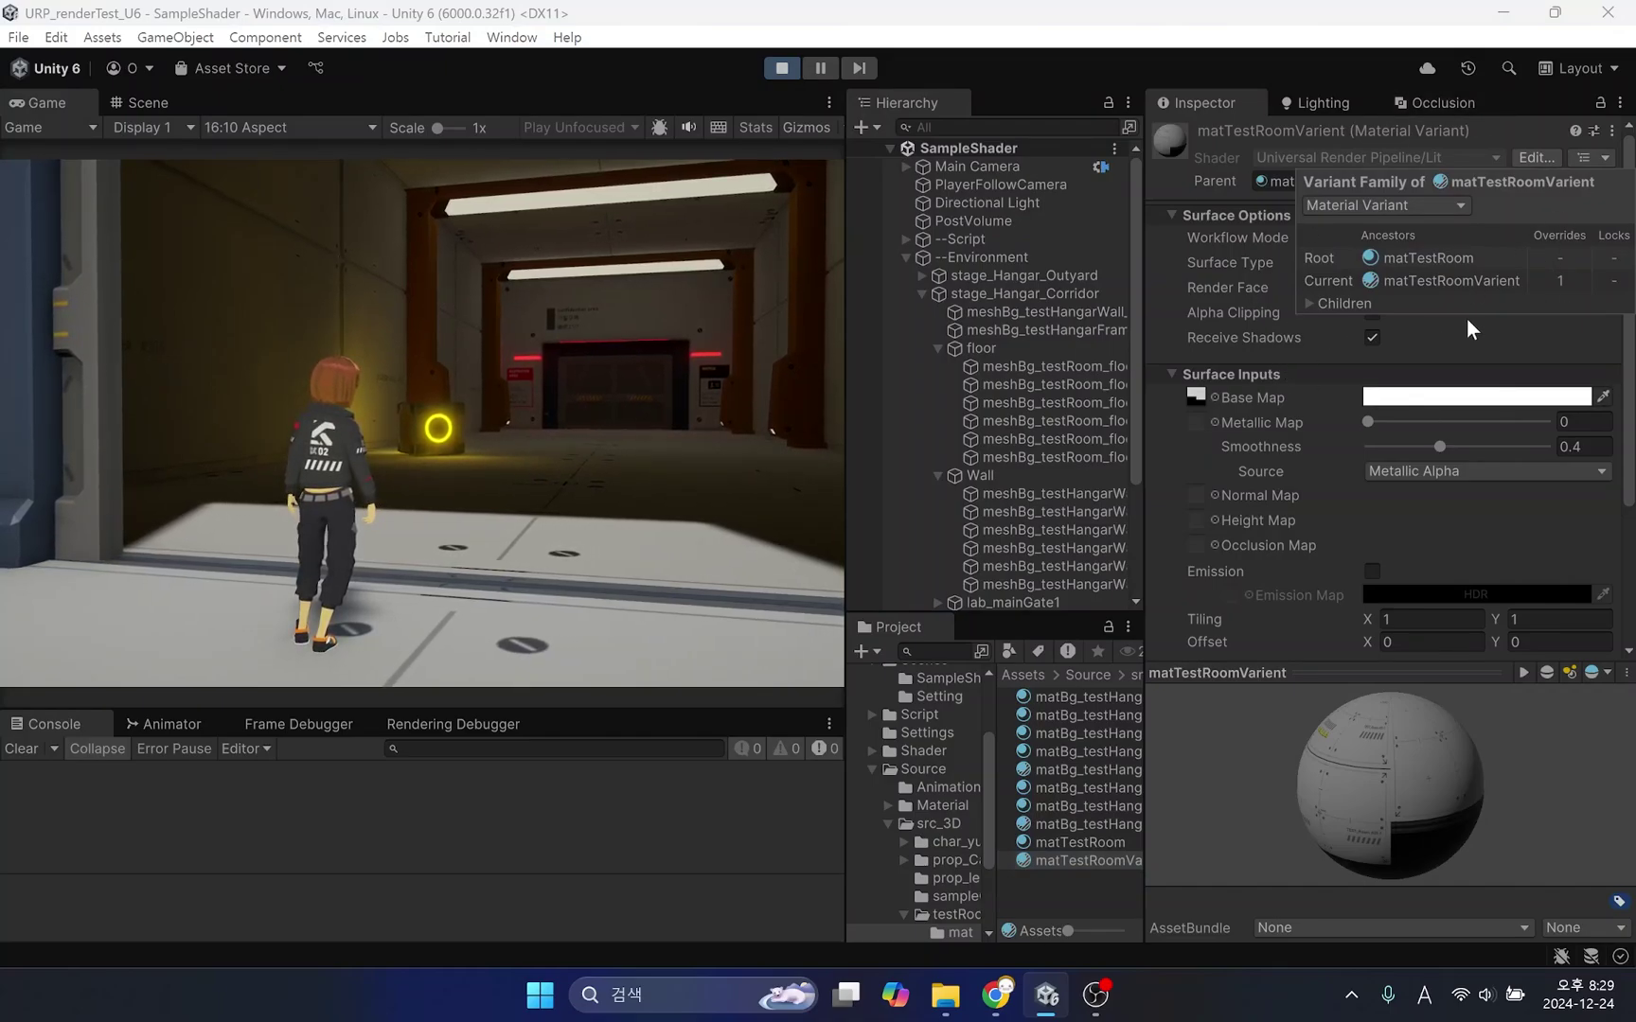
{"action": "left_click", "coordinate": [1607, 161]}
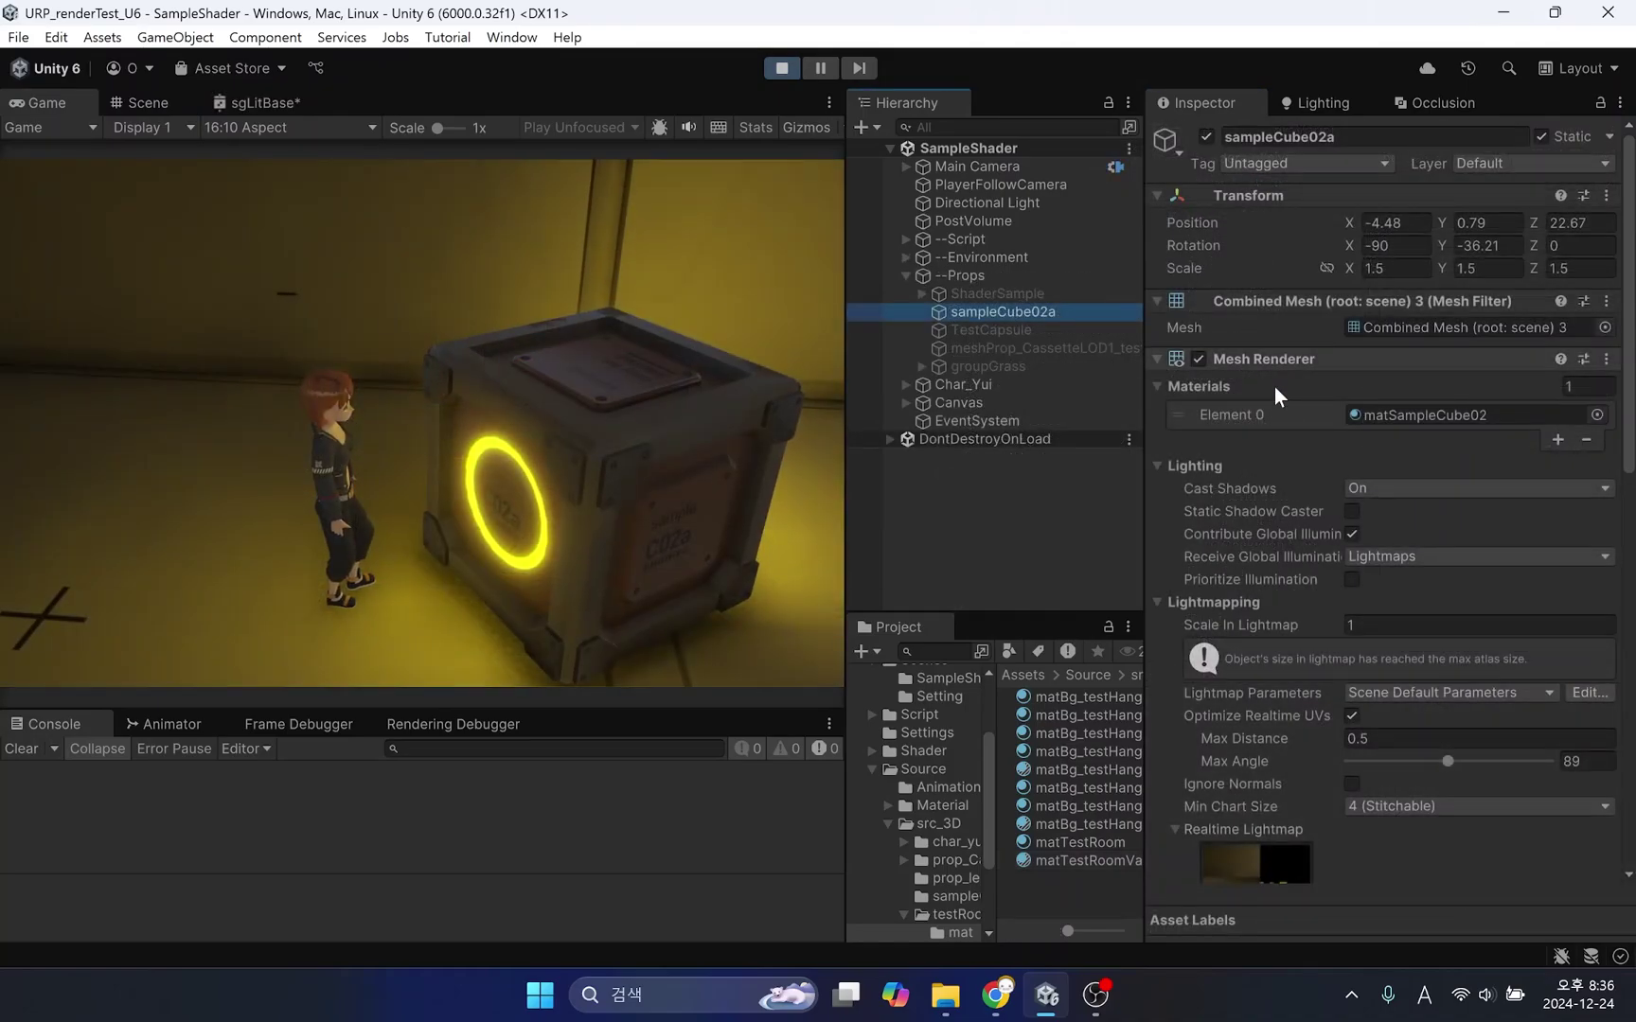
Step: Toggle Env Reflection Off on sampleCube02a's material to compare the cube with and without environment reflections
{"action": "scroll", "coordinate": [1368, 558], "scroll_direction": "down", "scroll_amount": 10}
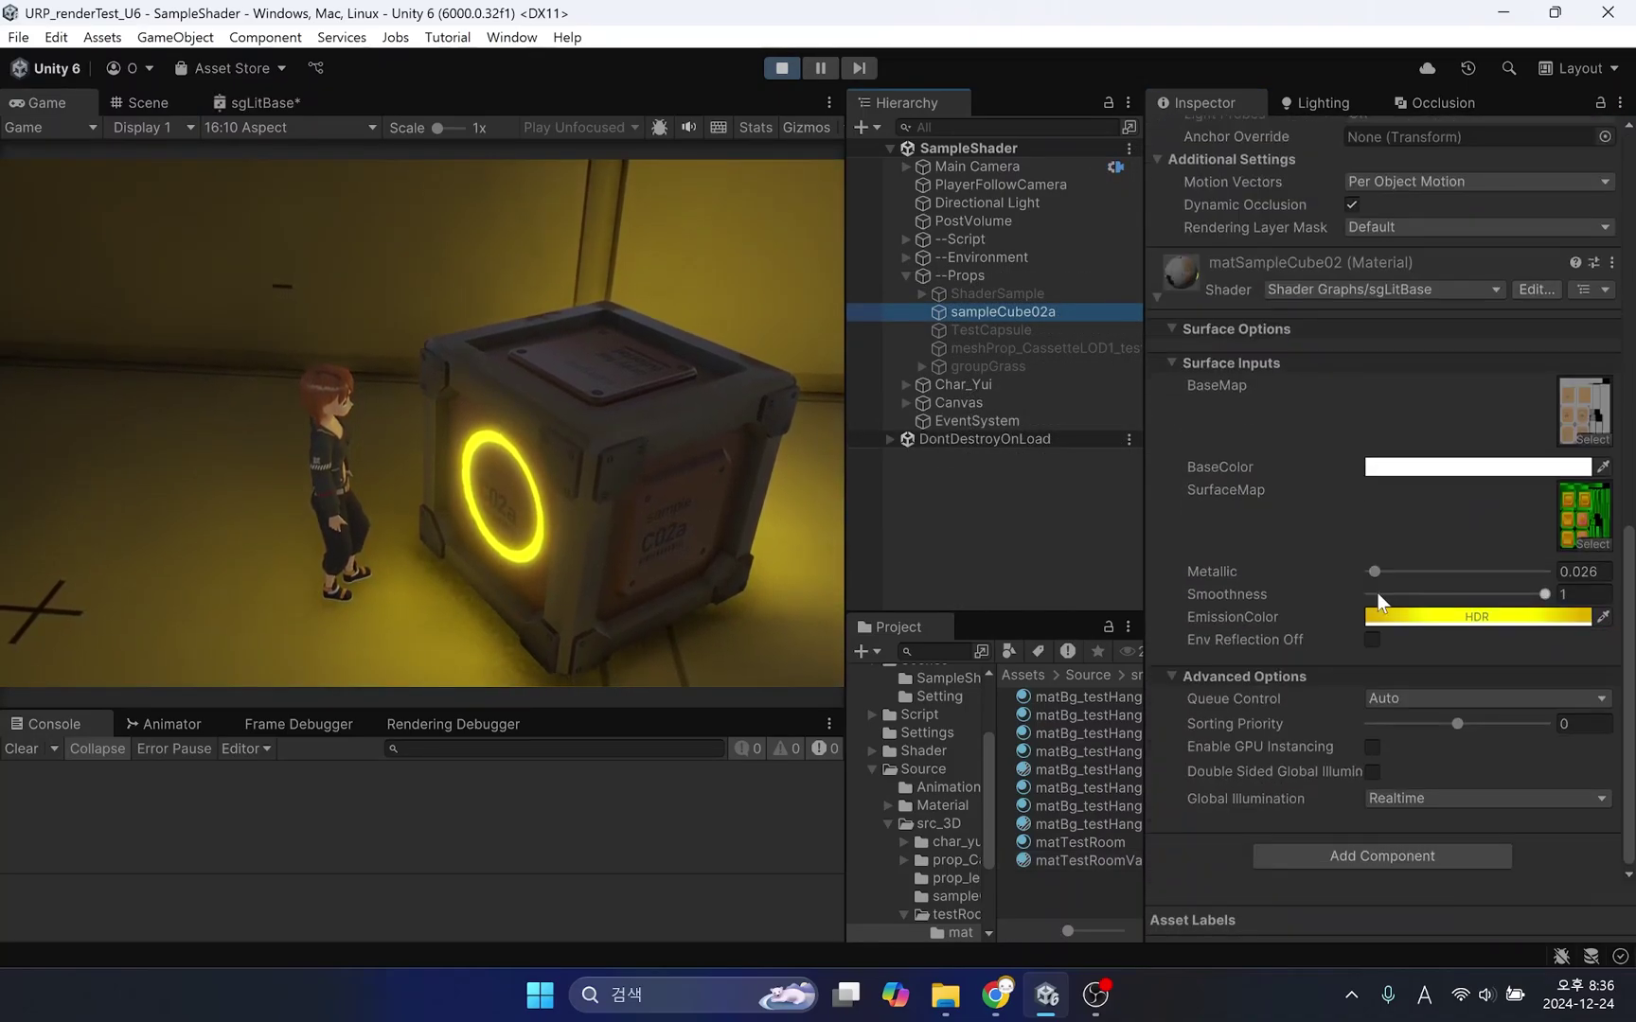
{"action": "left_click", "coordinate": [1368, 645]}
{"action": "left_click", "coordinate": [1370, 641]}
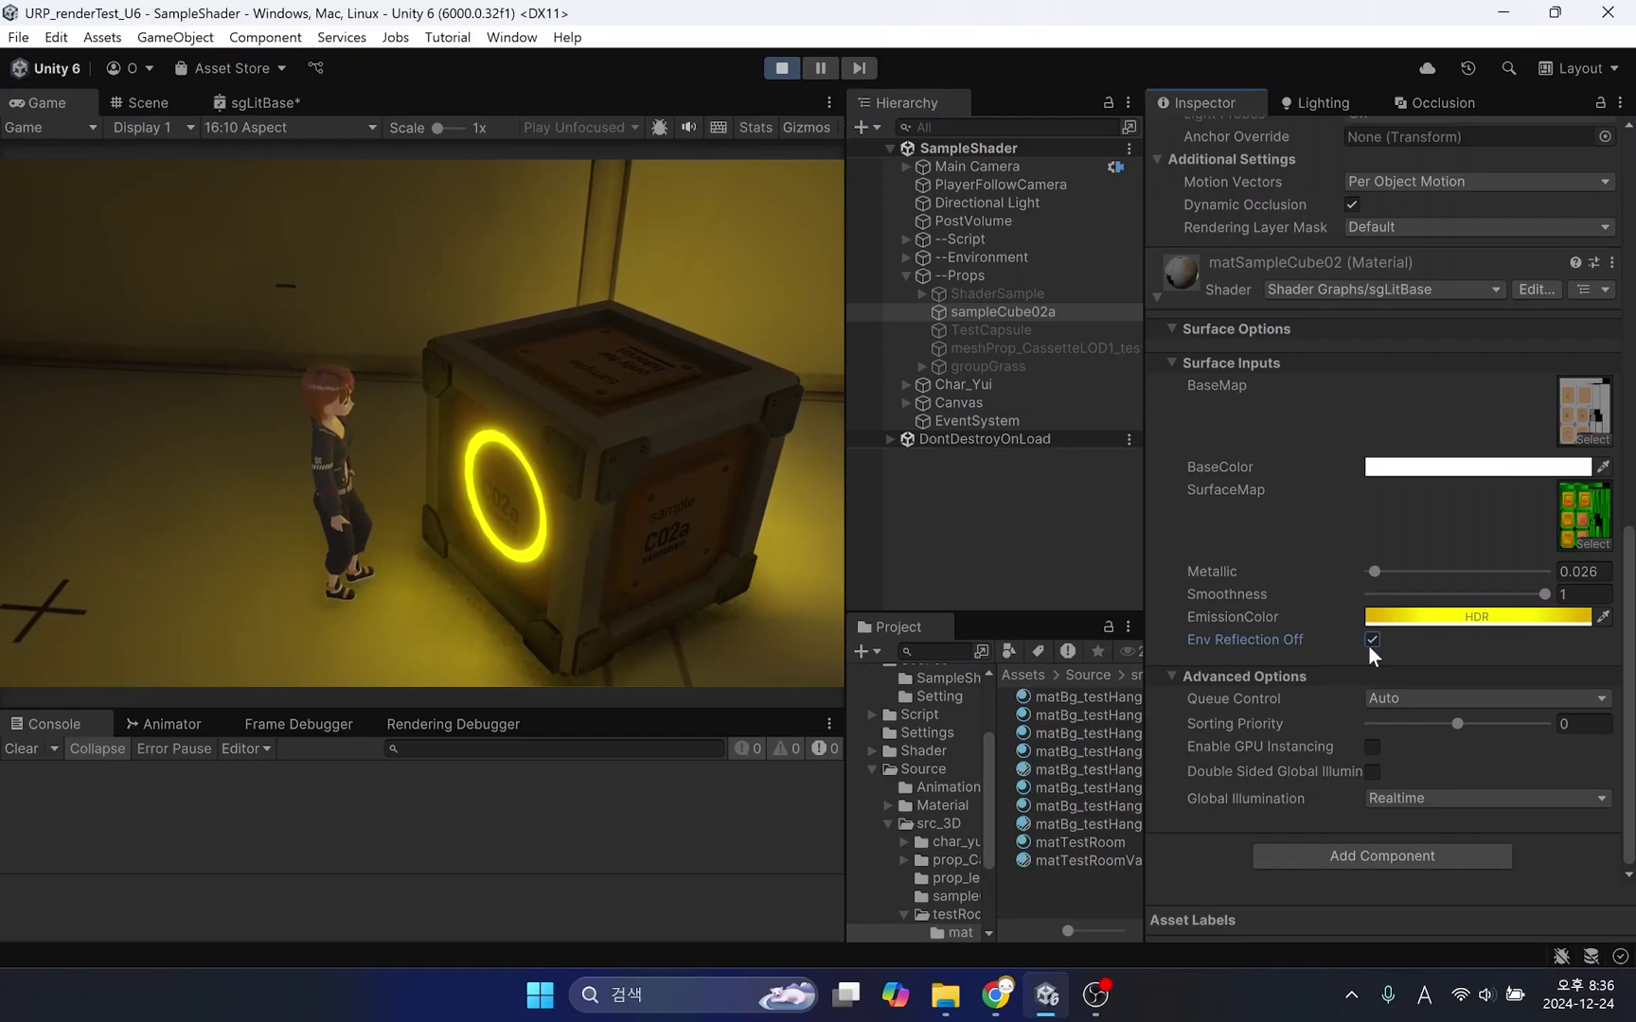
{"action": "left_click", "coordinate": [1370, 640]}
{"action": "left_click", "coordinate": [1370, 641]}
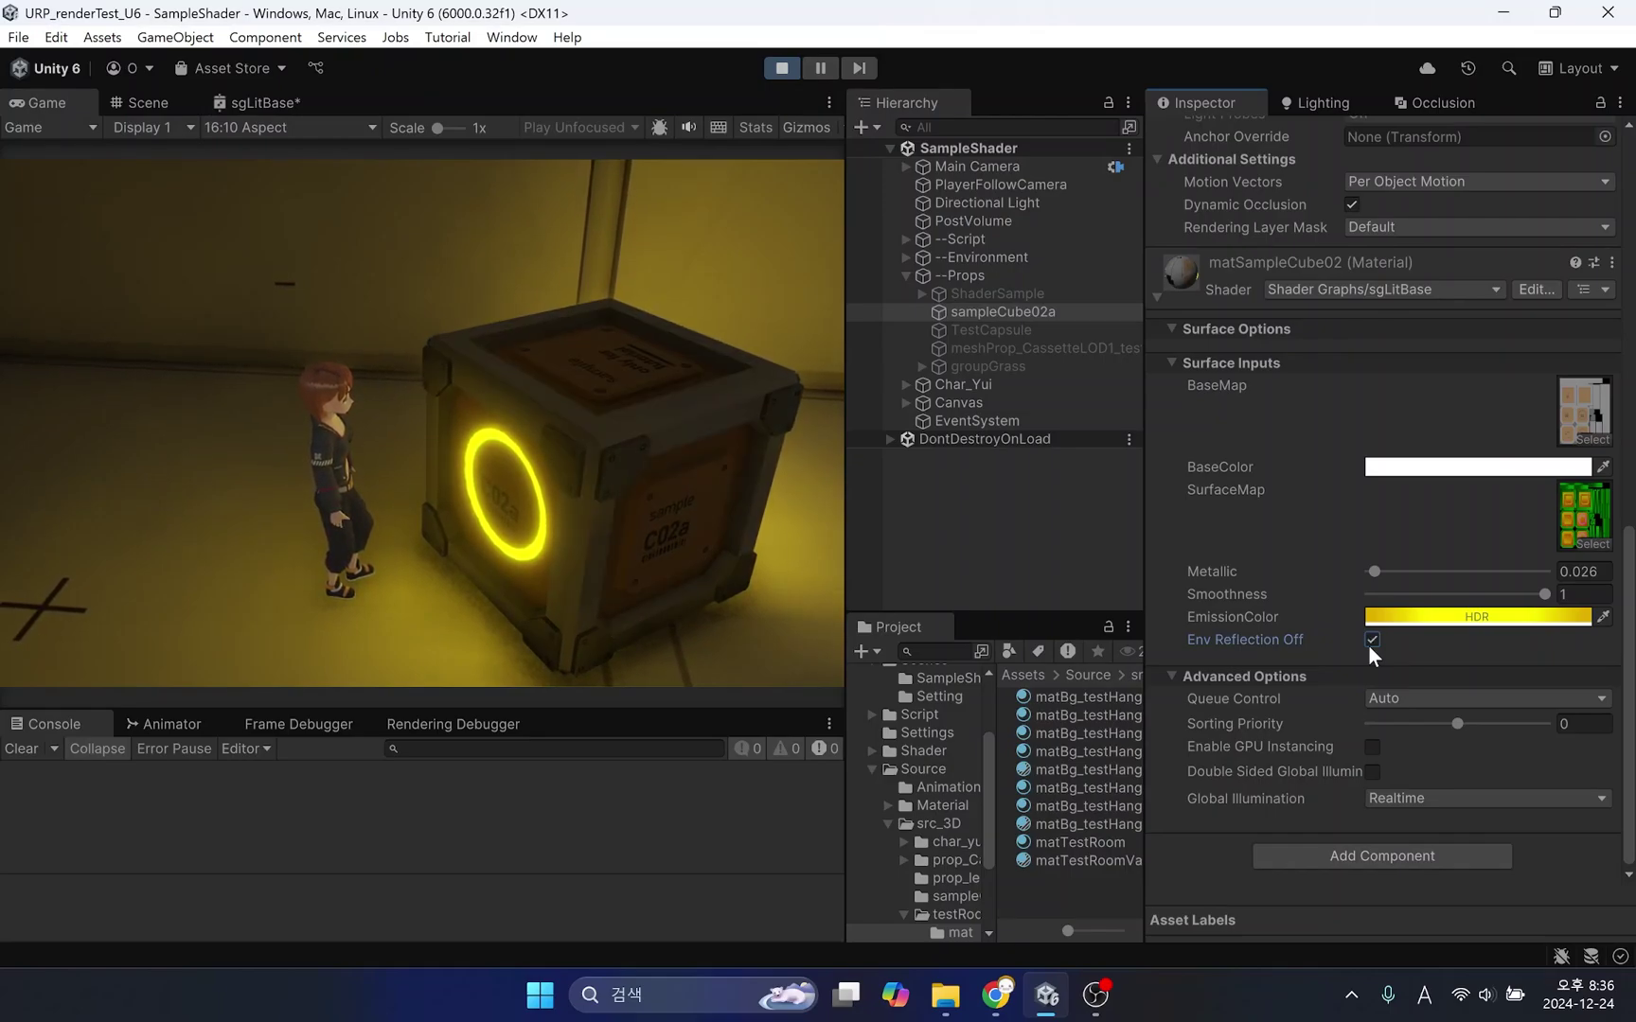
{"action": "left_click", "coordinate": [1370, 644]}
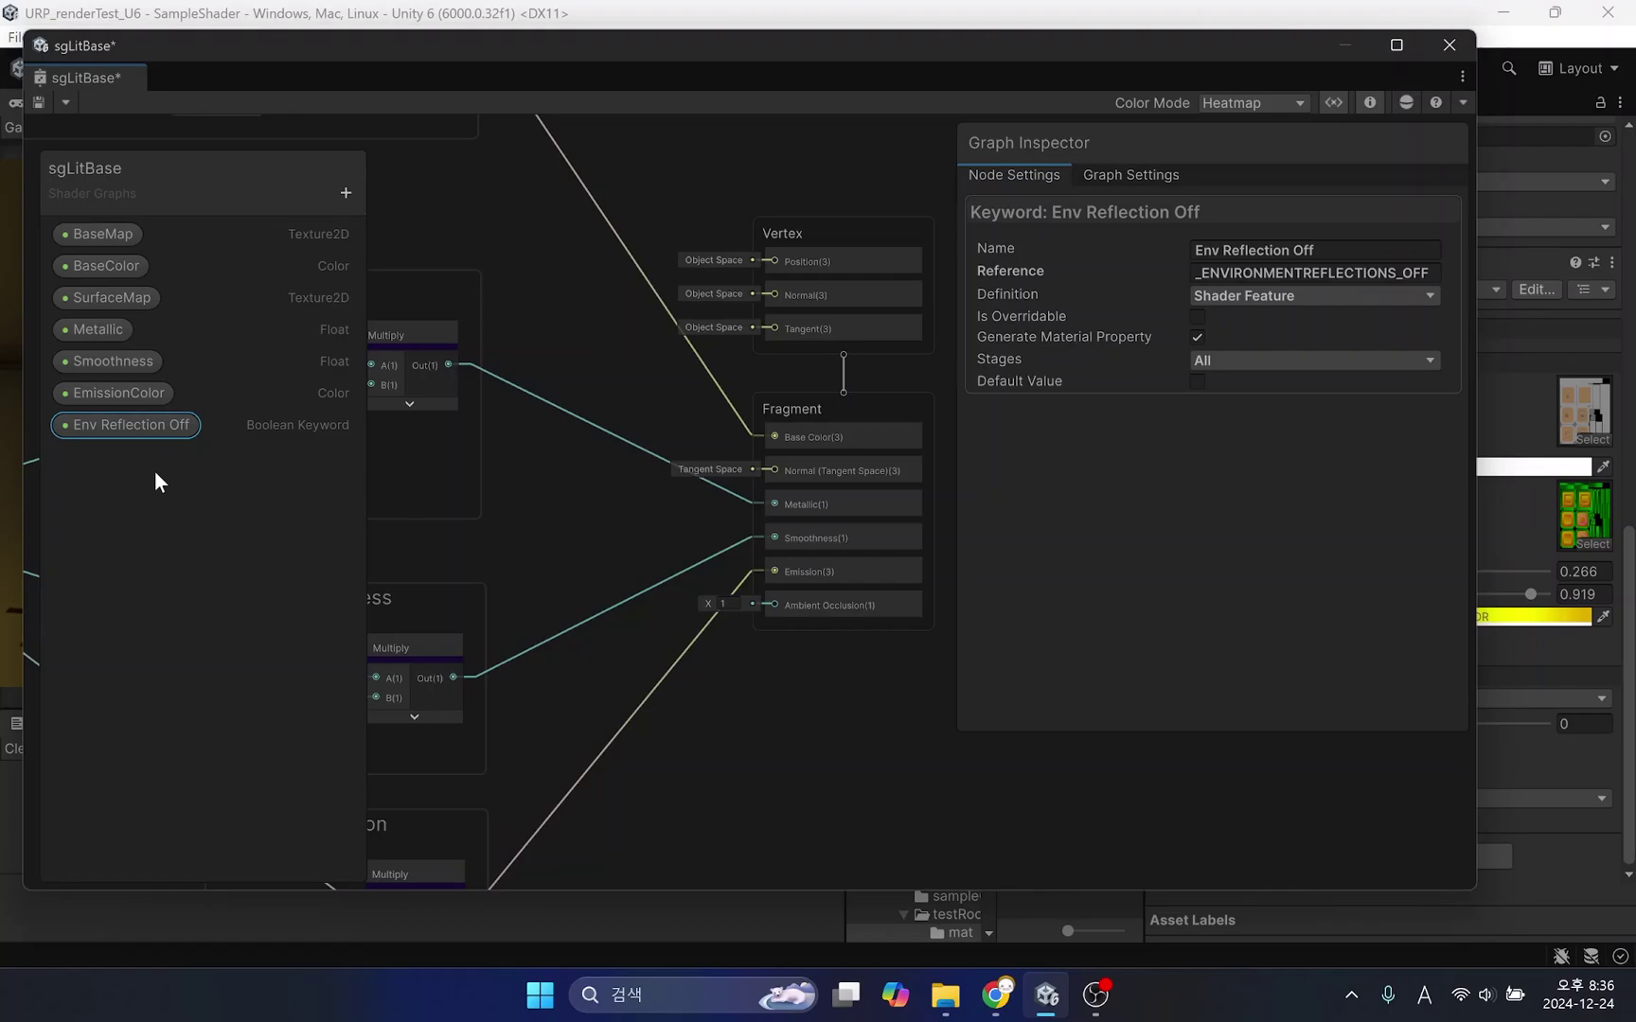
Step: Inspect the _ENVIRONMENTREFLECTIONS_OFF reference of the Env Reflection Off keyword in the sgLitBase shader graph
{"action": "left_click", "coordinate": [1282, 272]}
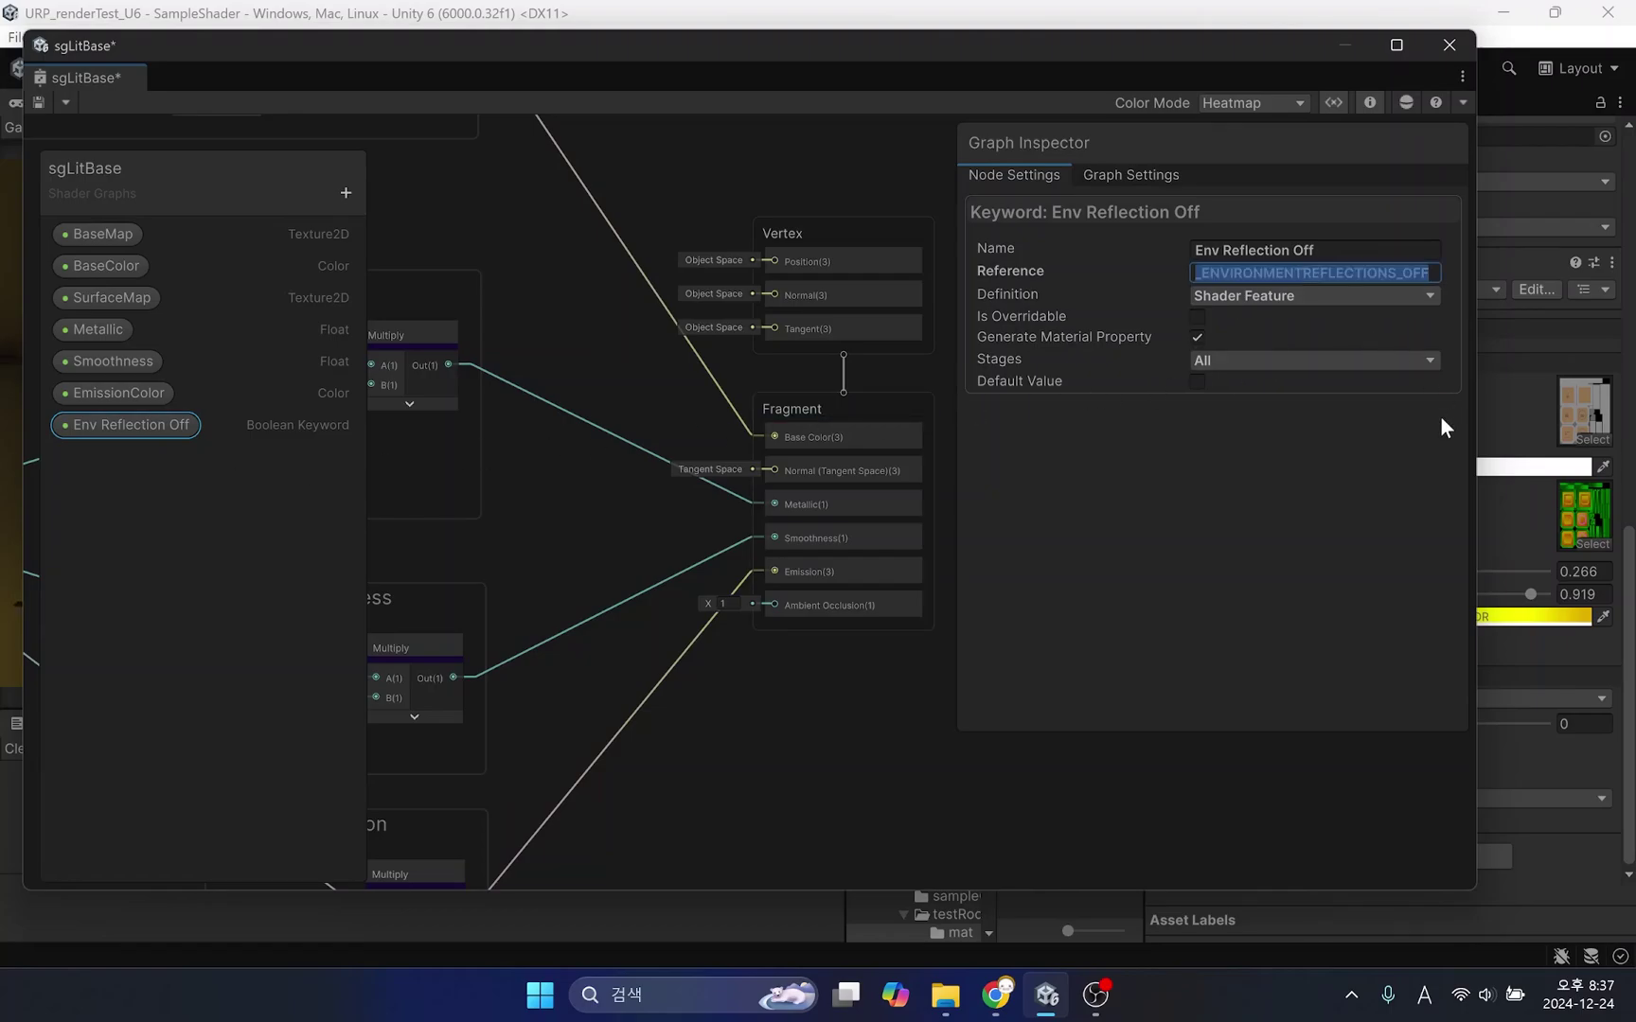
{"action": "left_click", "coordinate": [1343, 443]}
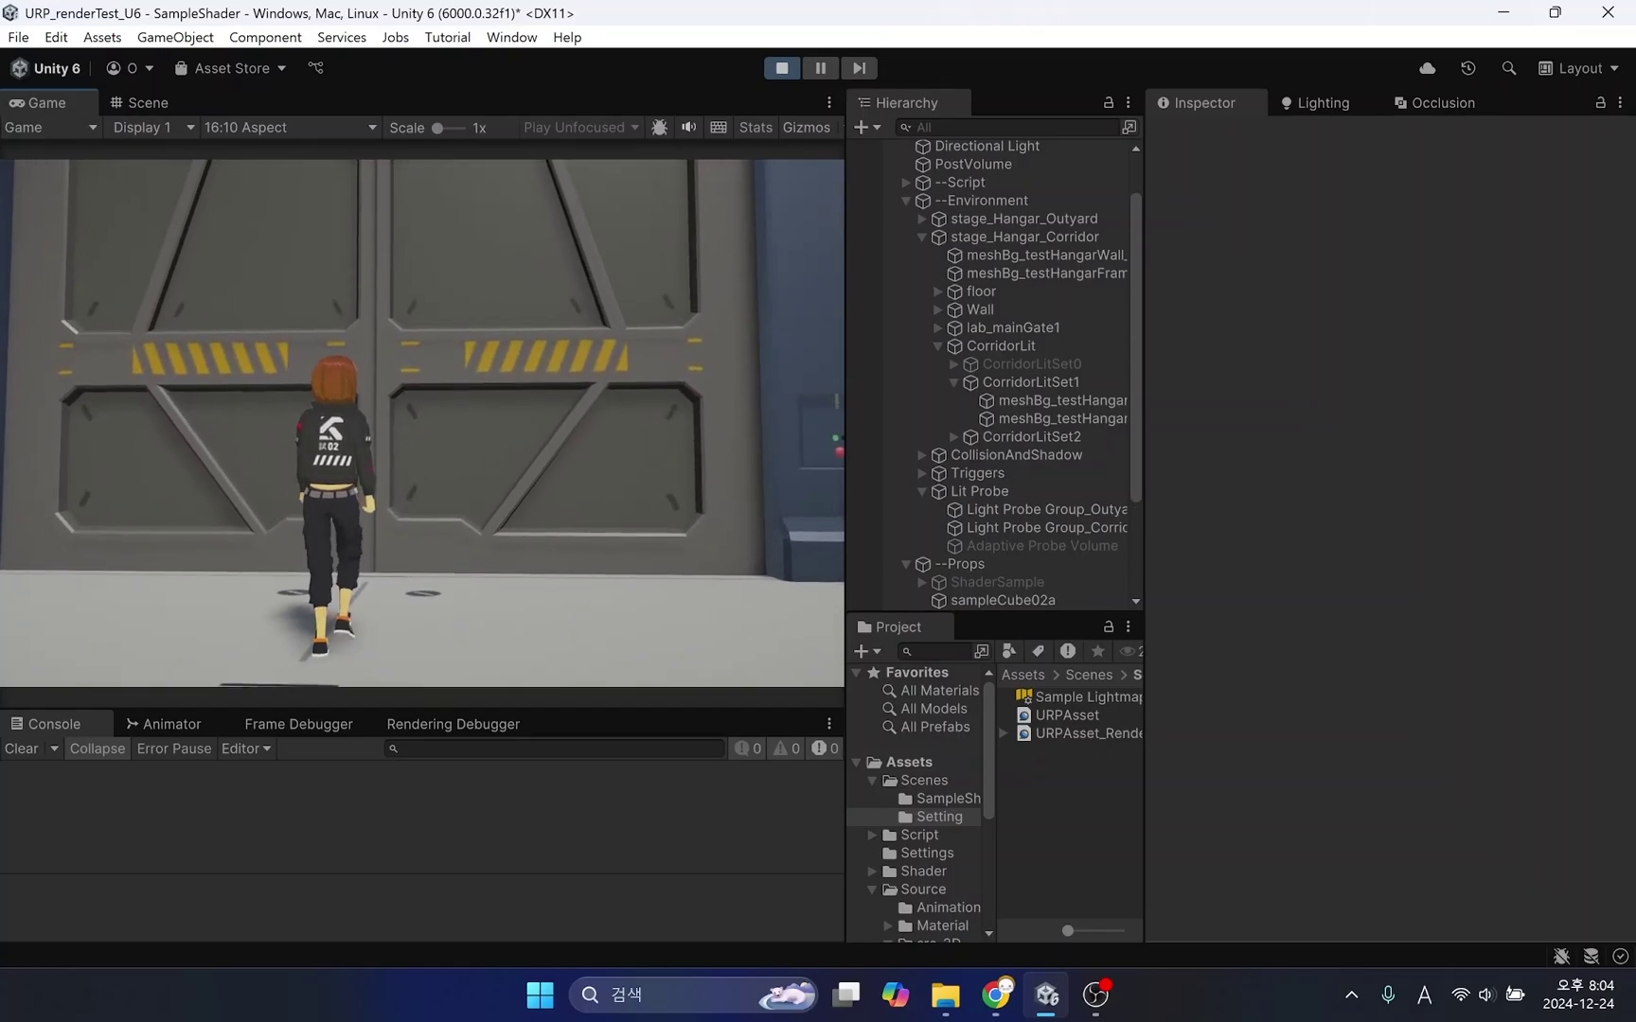
Step: Walk the character through the hangar gate into the corridor and around the glowing sample cube to examine its yellow emissive lighting in play mode
{"action": "key", "text": "w"}
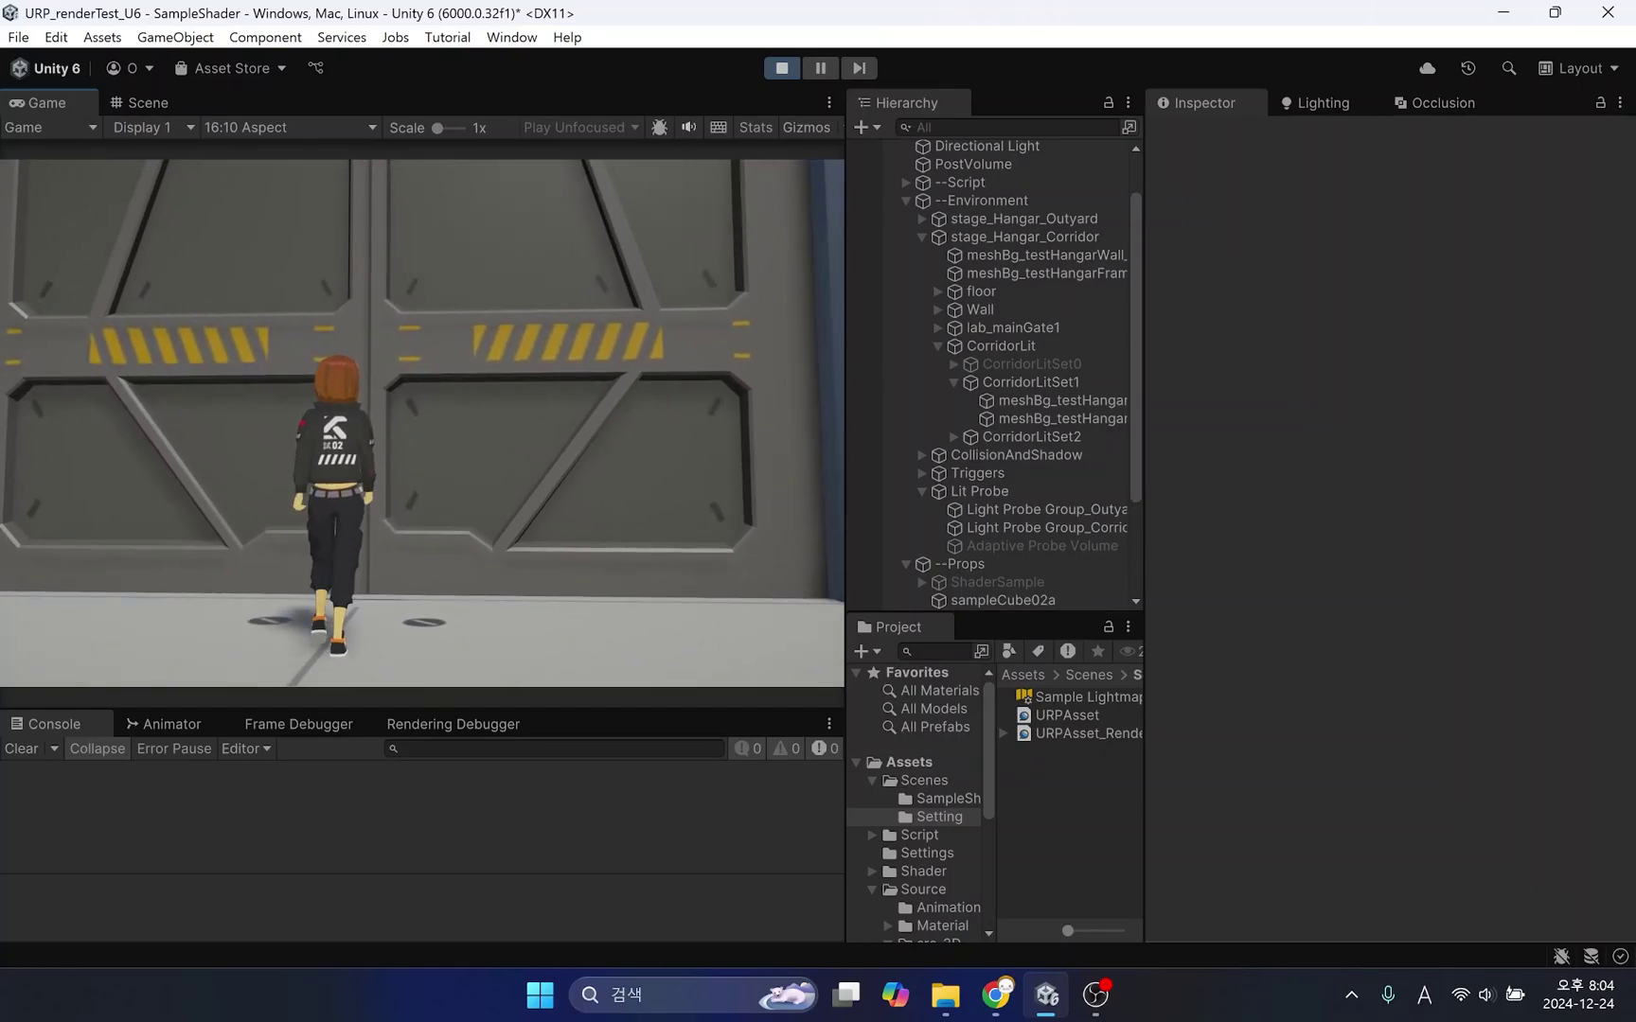
{"action": "key", "text": "w"}
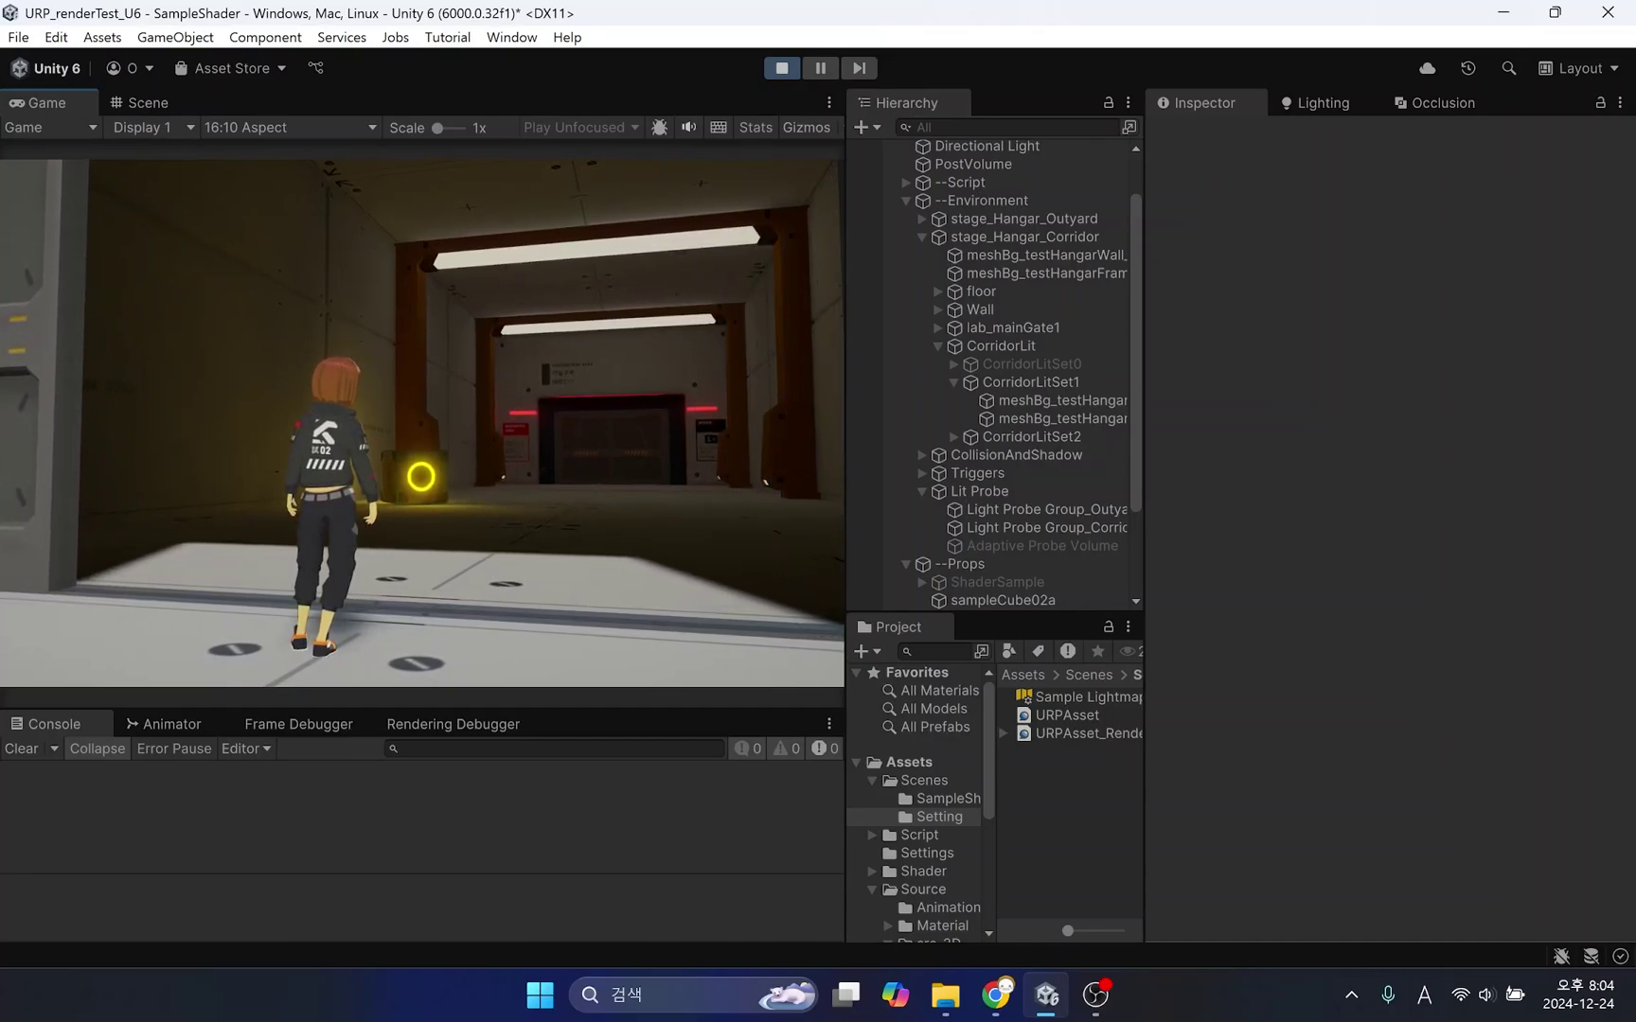
{"action": "key", "text": "w"}
{"action": "key", "text": "w"}
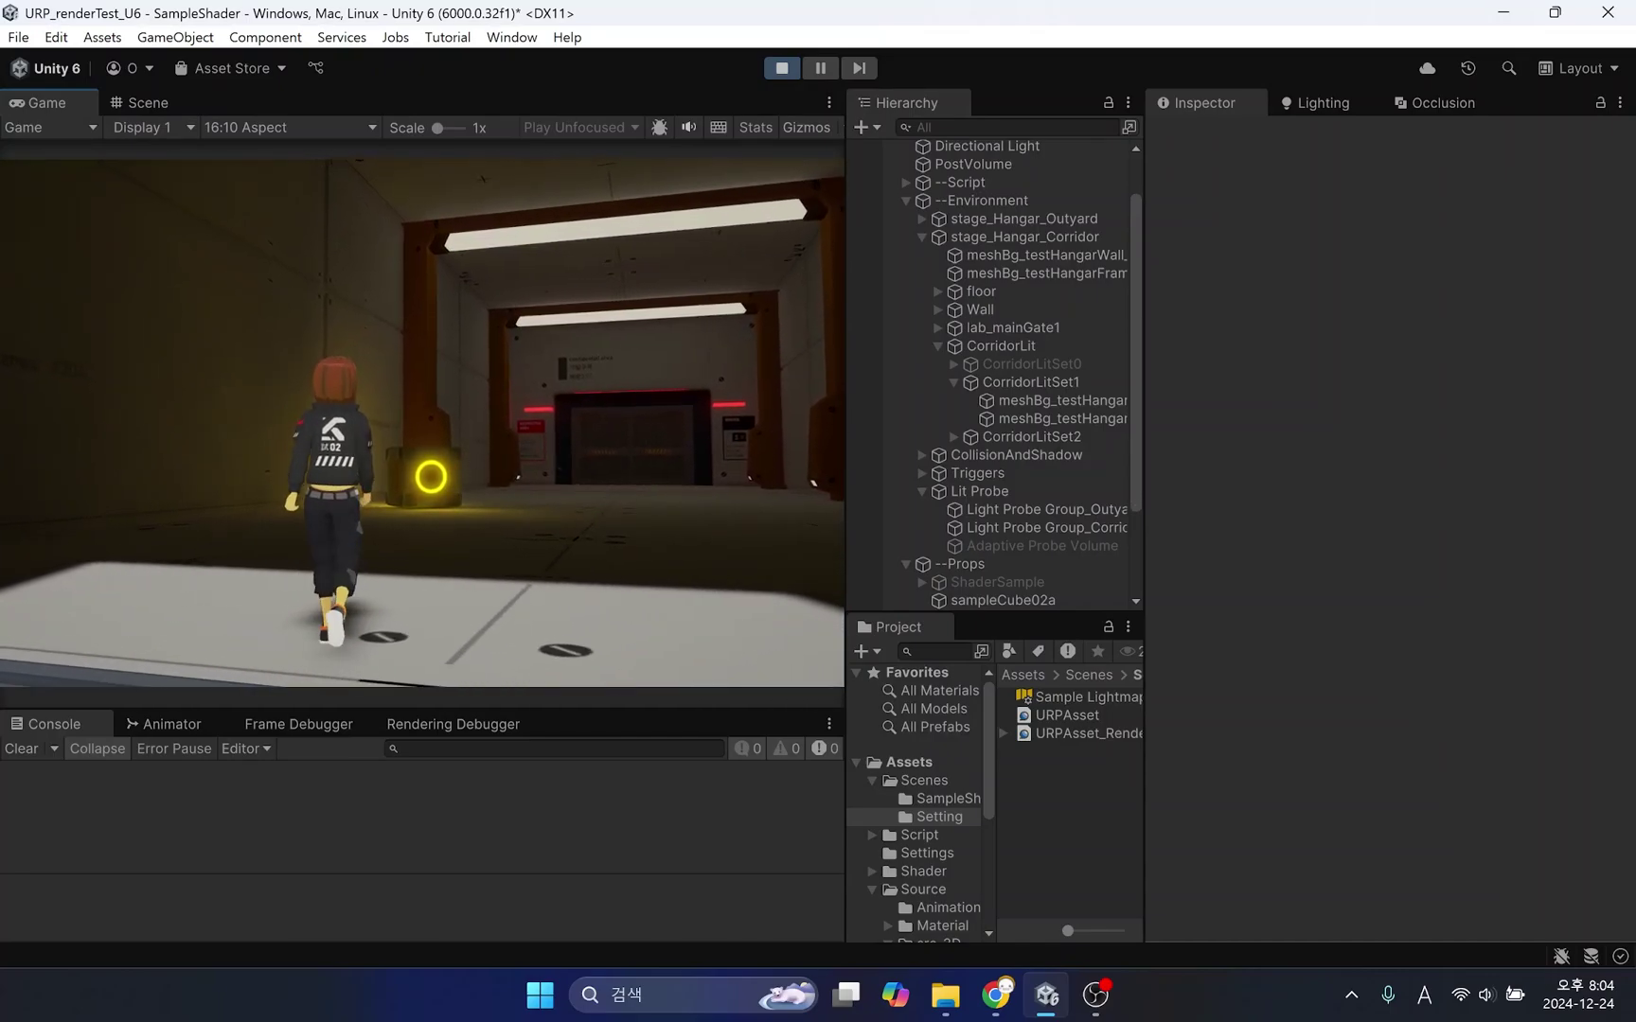
{"action": "key", "text": "w"}
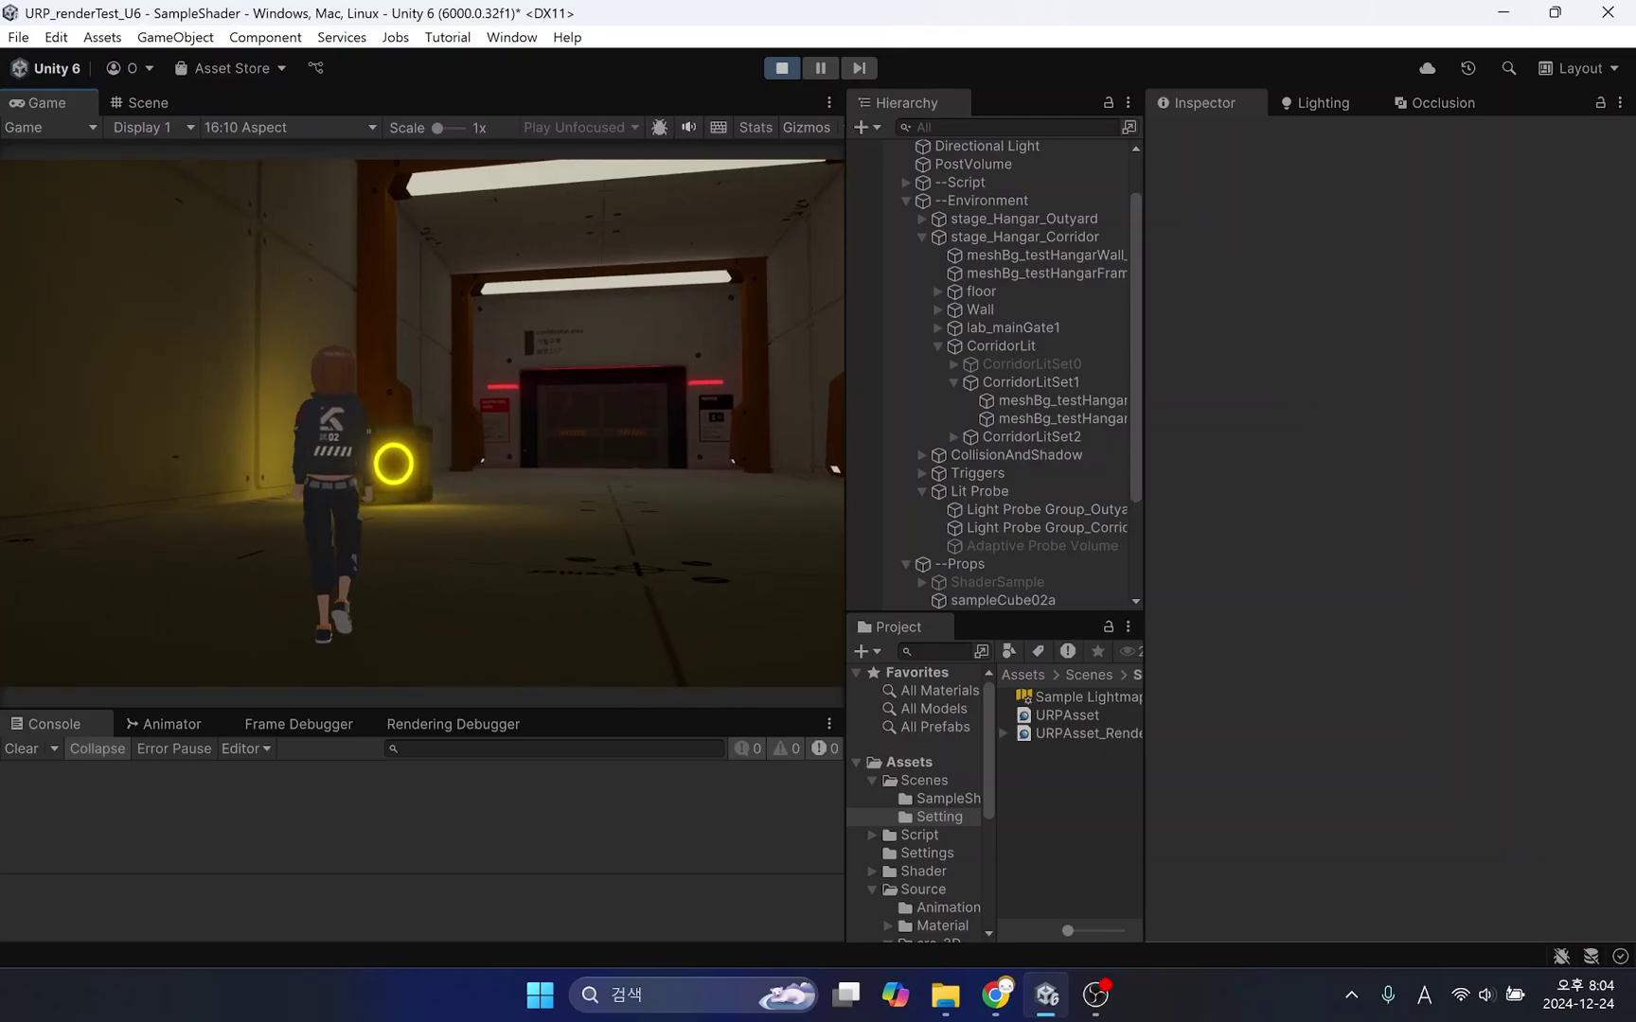
{"action": "key", "text": "w"}
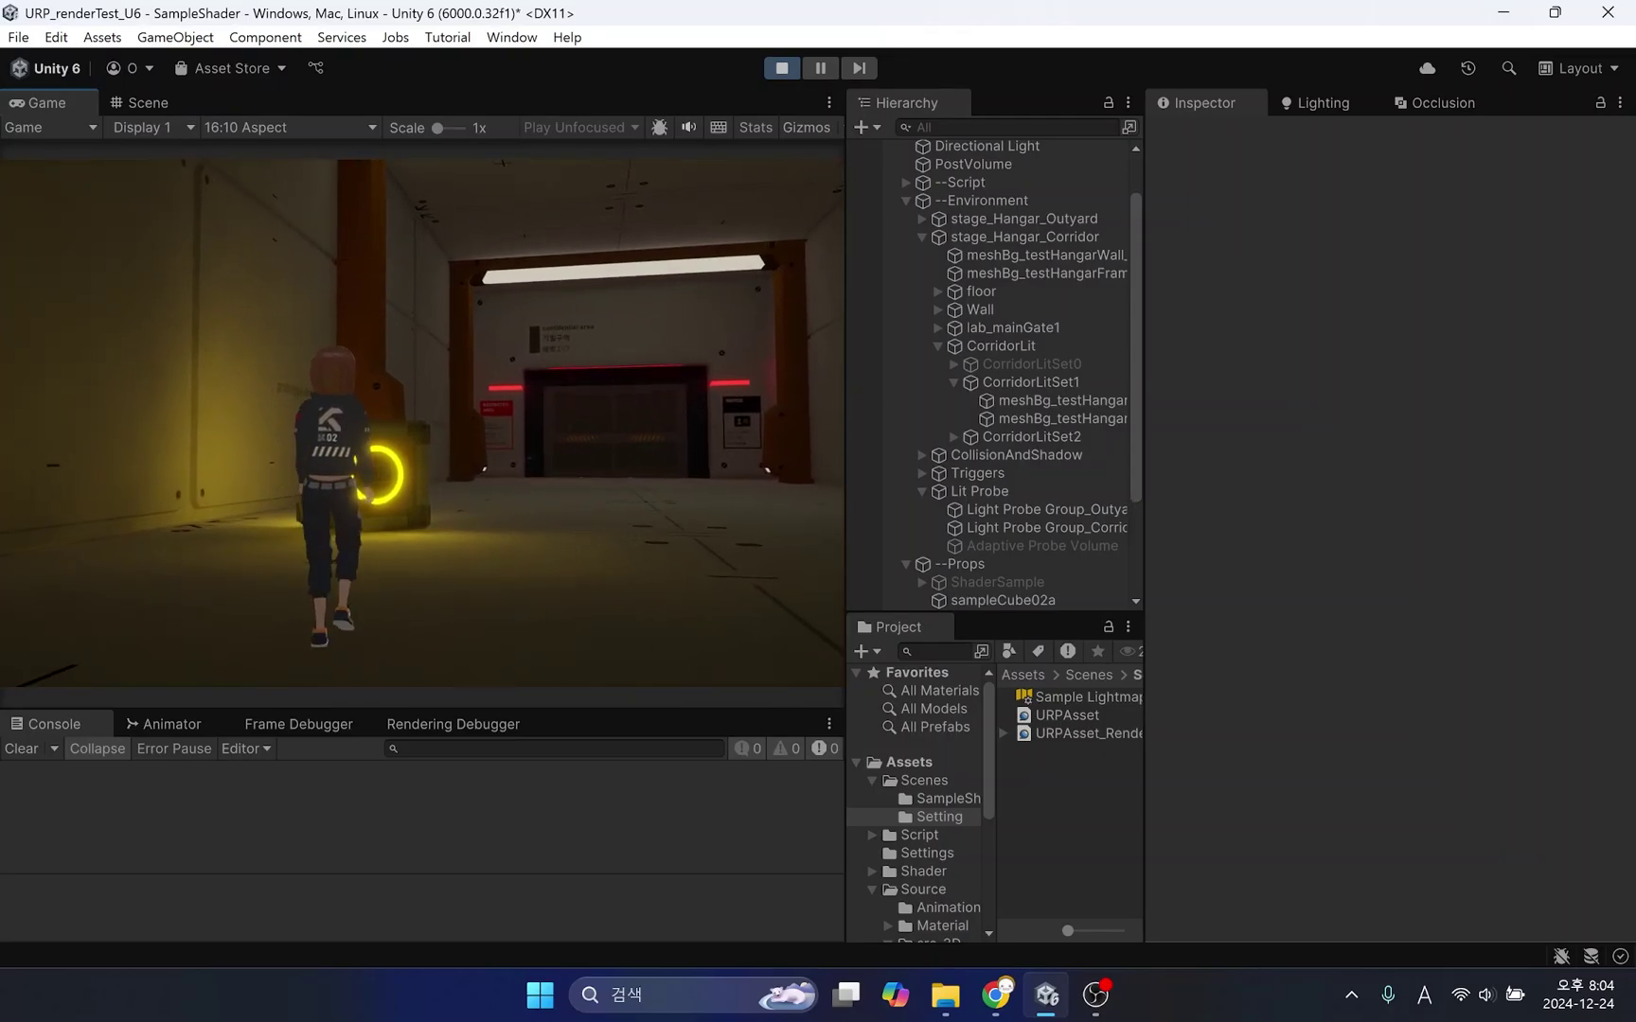
{"action": "key", "text": "w"}
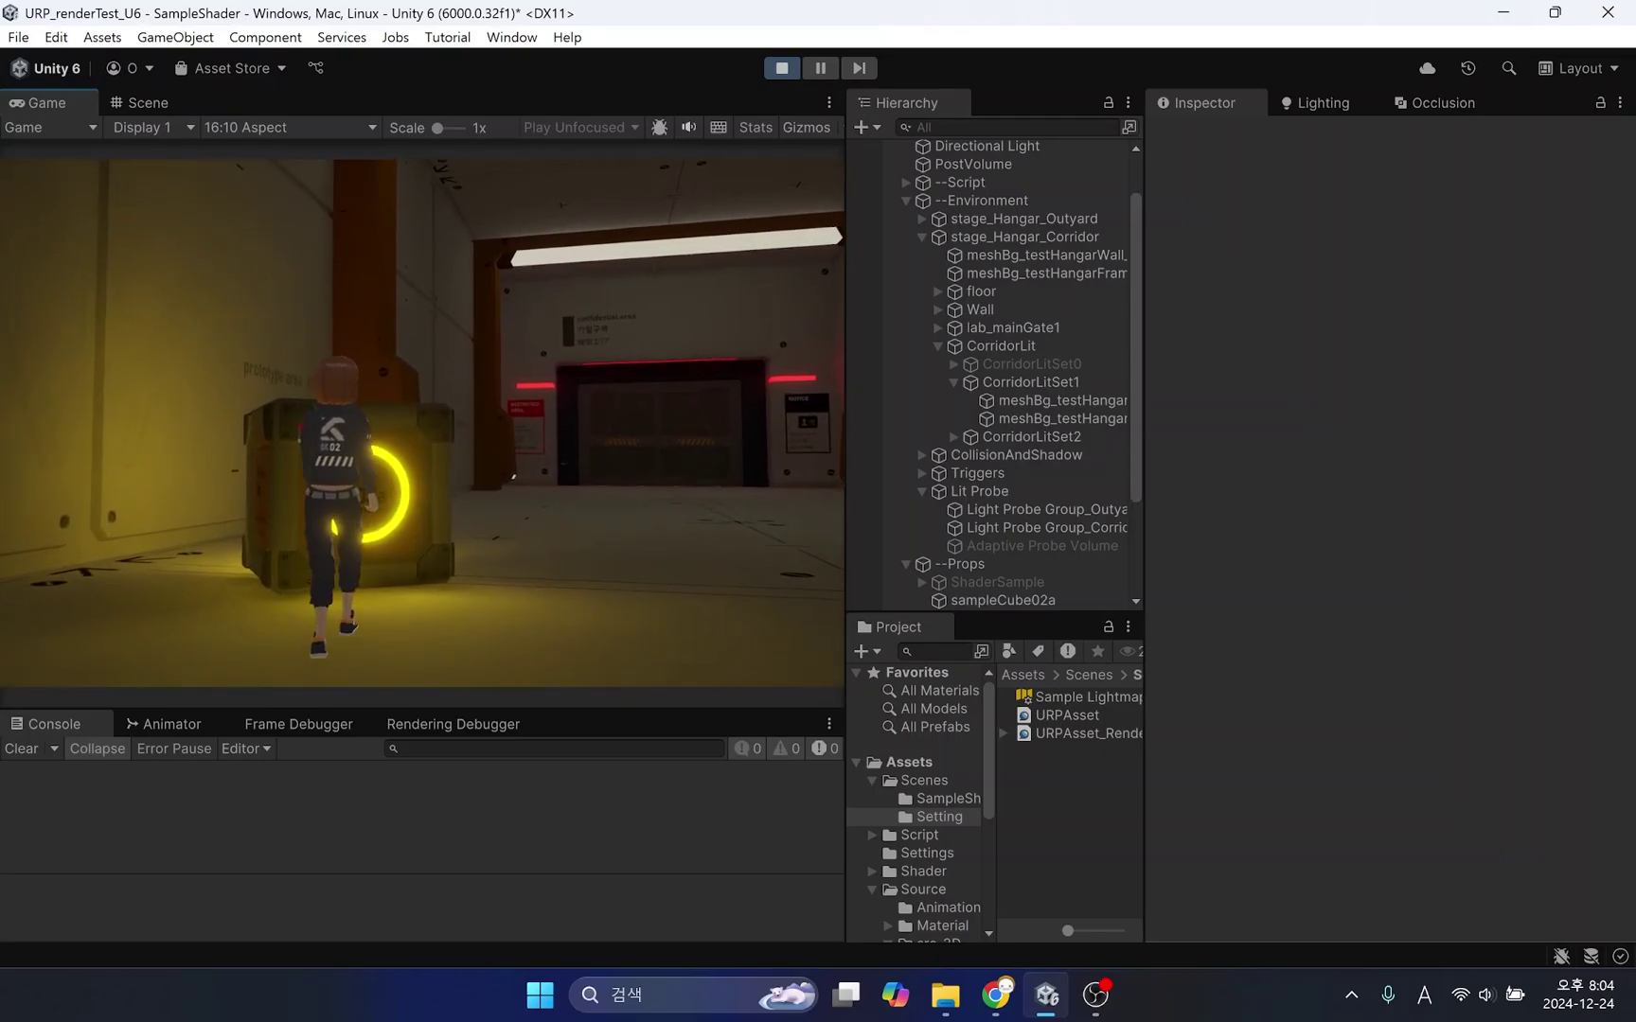
{"action": "key", "text": "a"}
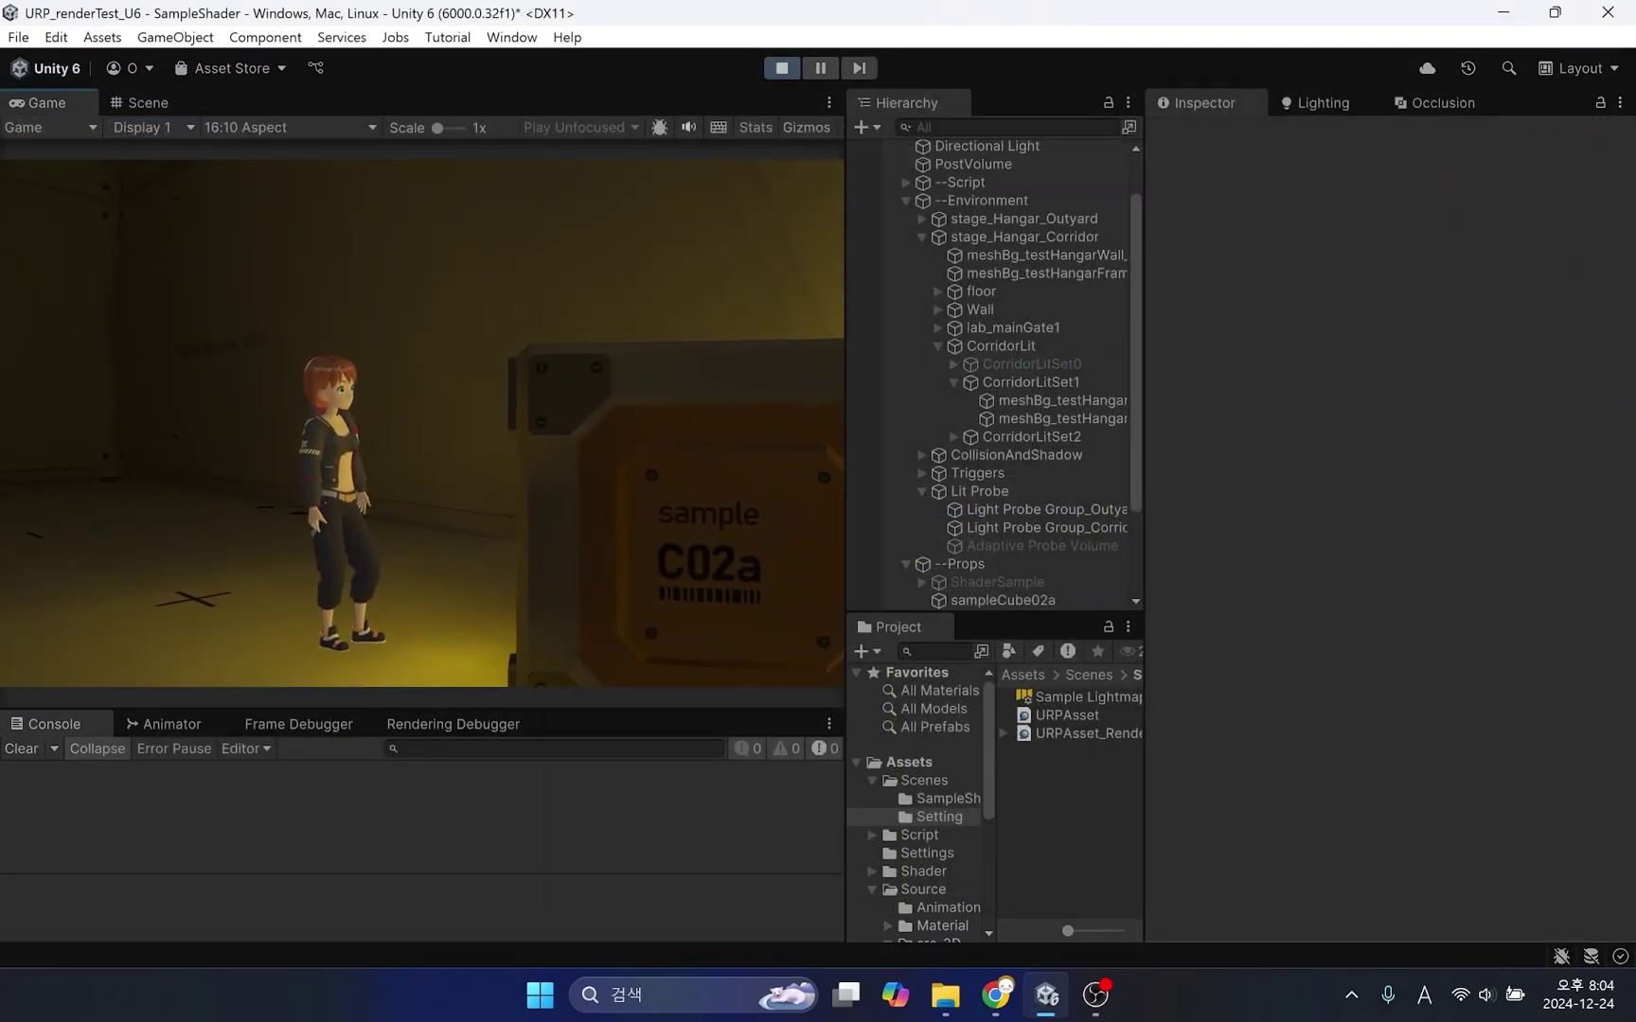
{"action": "key", "text": "w"}
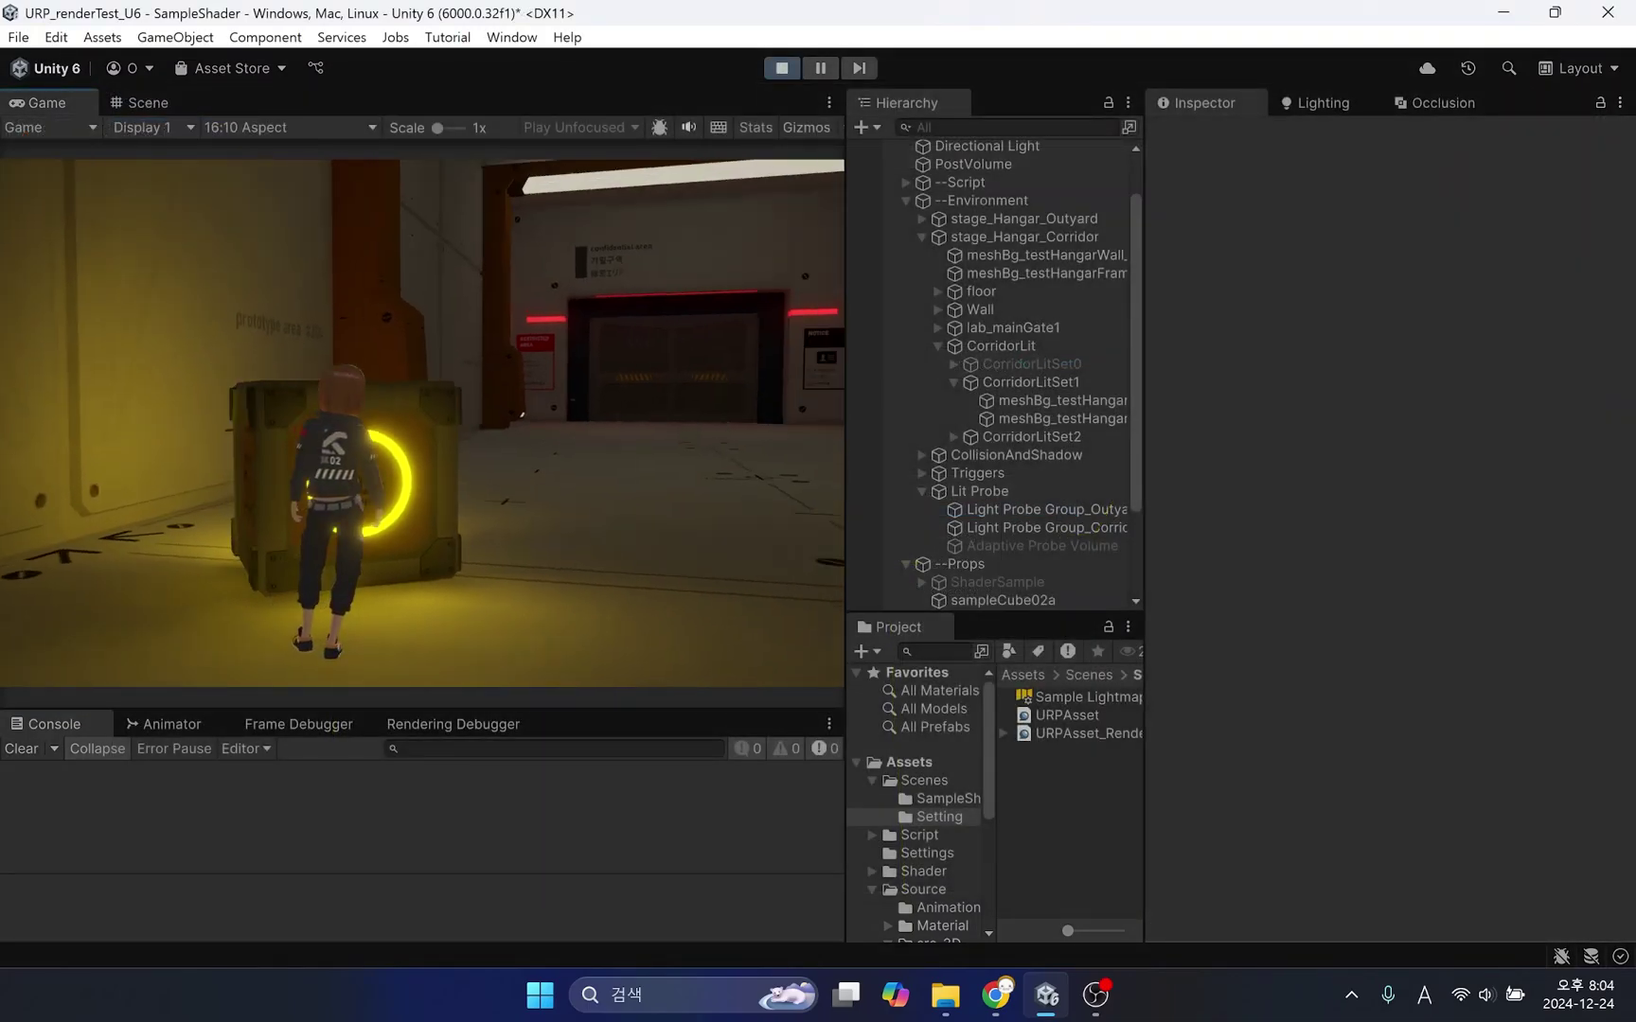